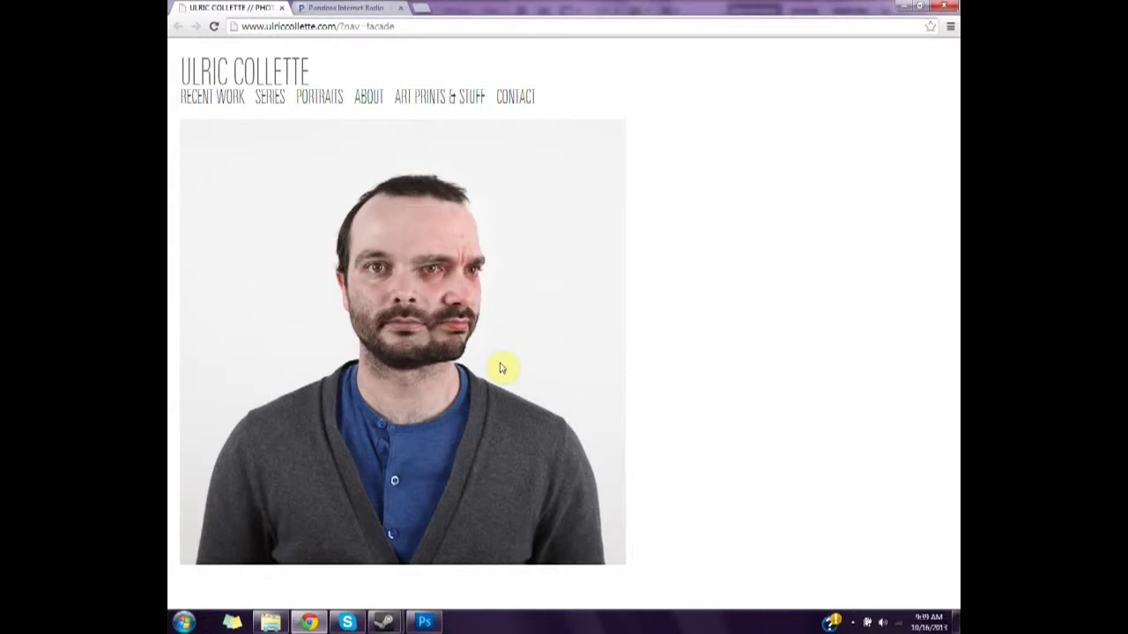
Page through the Facade split-face portraits in the Chrome slideshow, then switch to Photoshop
{"action": "left_click", "coordinate": [313, 94]}
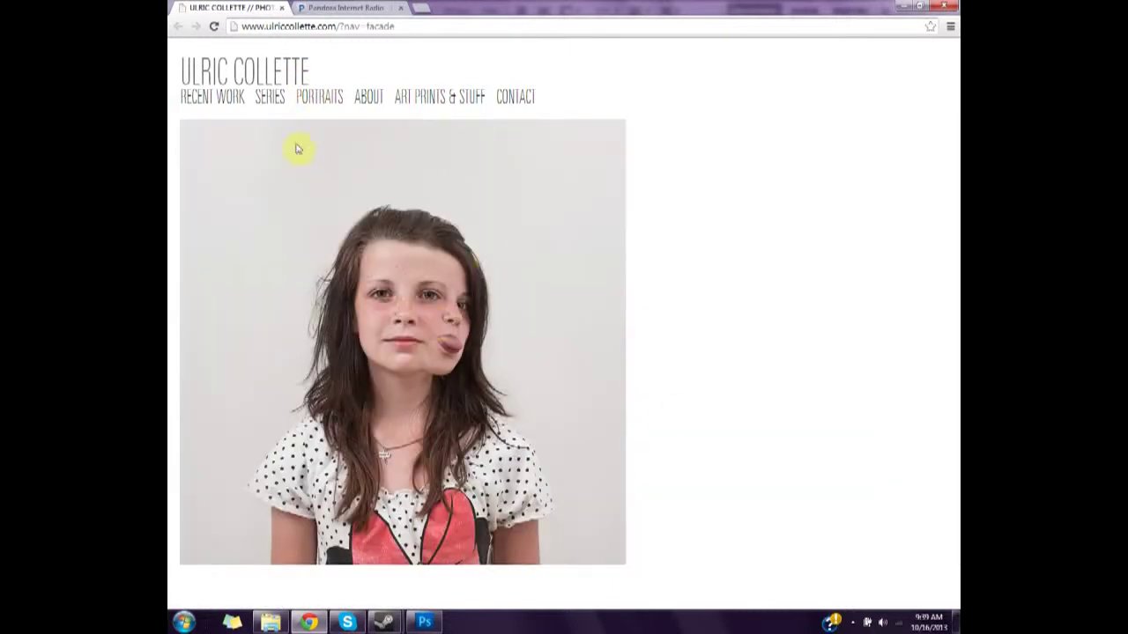
{"action": "left_click", "coordinate": [471, 312]}
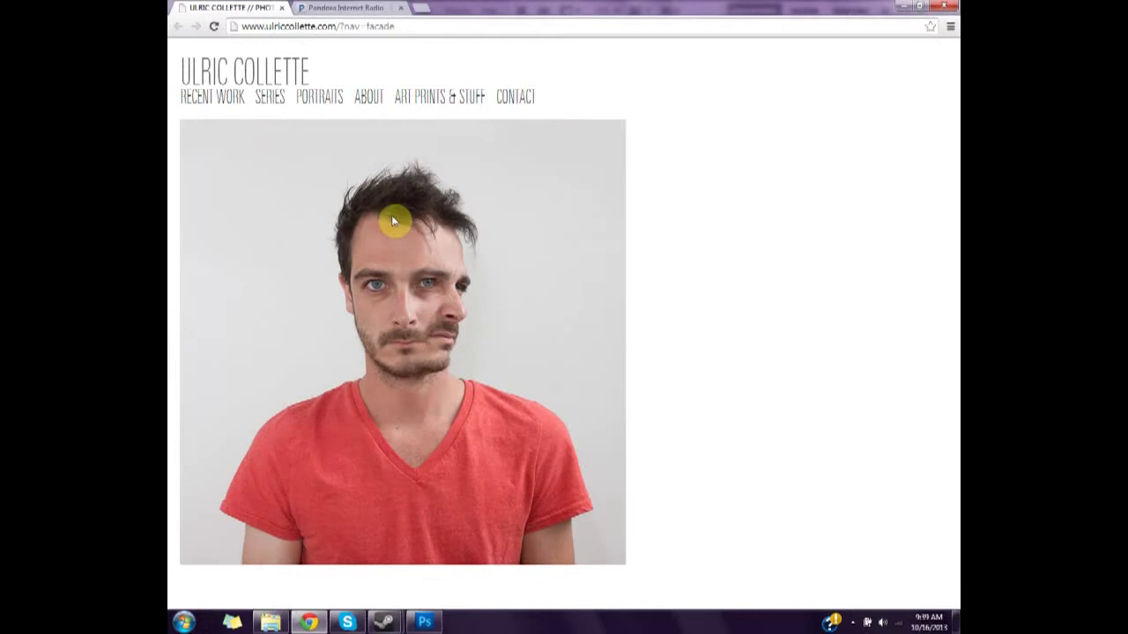
{"action": "mouse_move", "coordinate": [285, 106]}
{"action": "left_click", "coordinate": [492, 321]}
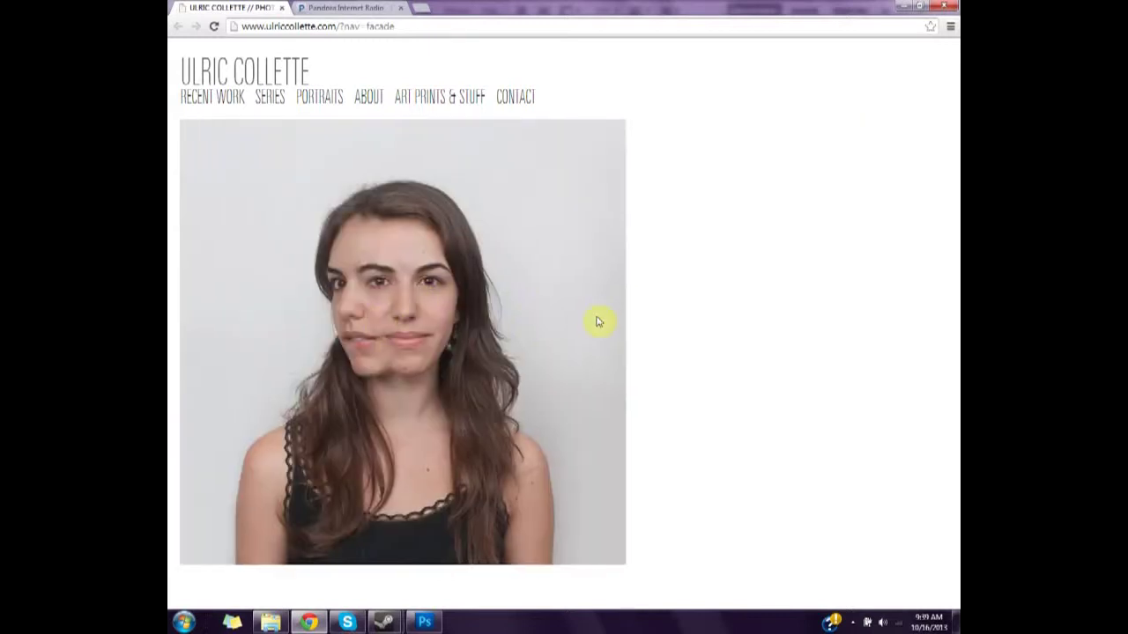
{"action": "left_click", "coordinate": [532, 356]}
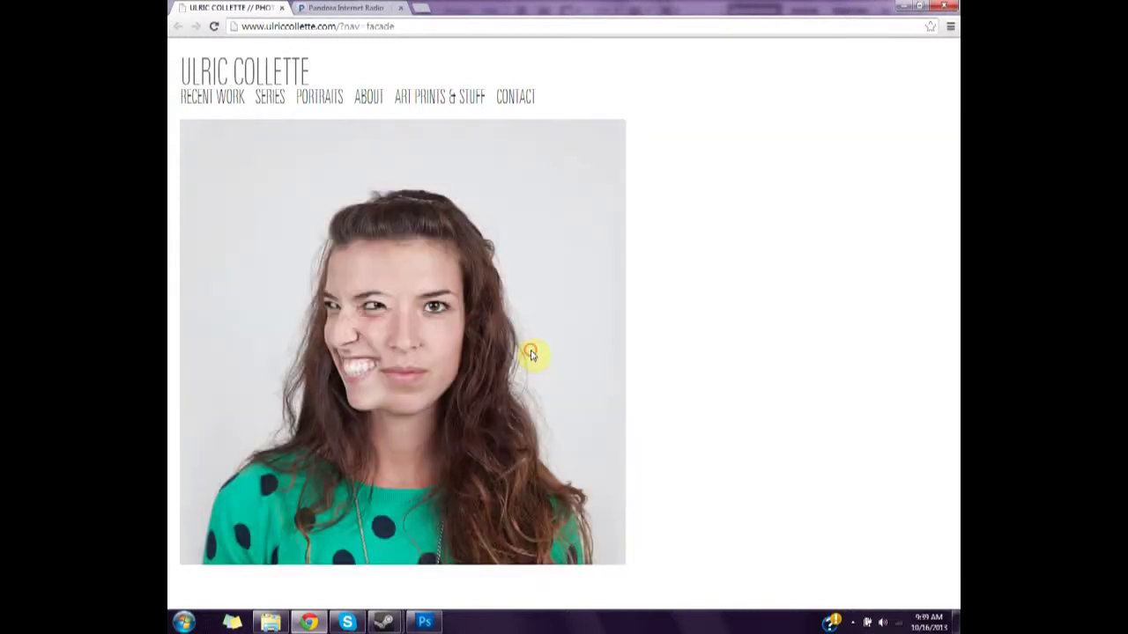
{"action": "left_click", "coordinate": [531, 356]}
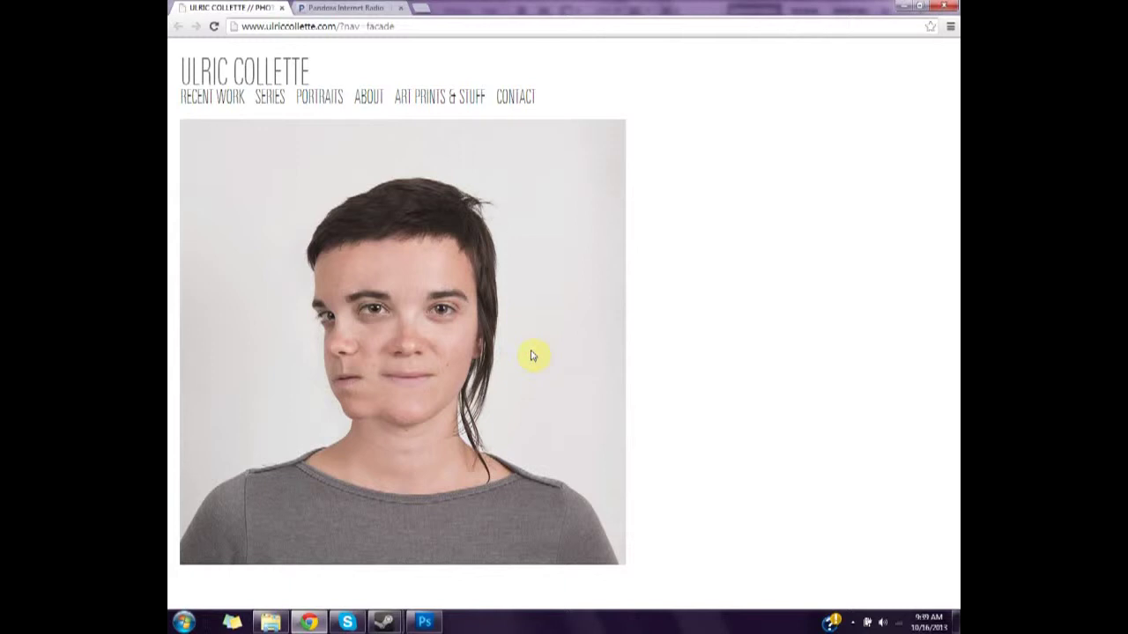
{"action": "left_click", "coordinate": [531, 356]}
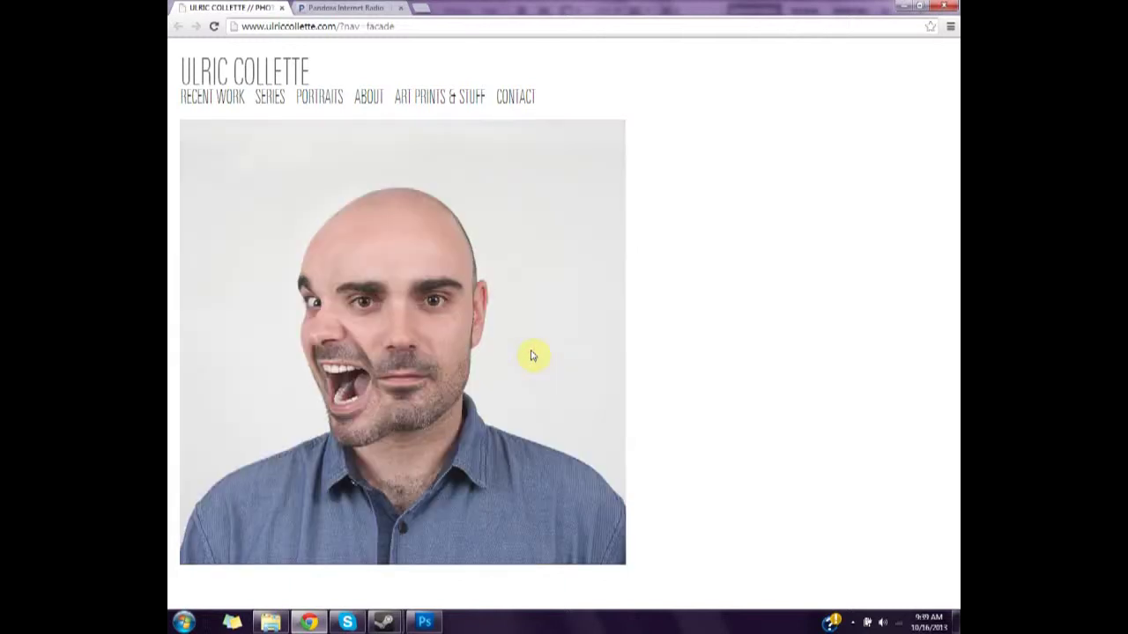
{"action": "left_click", "coordinate": [532, 356]}
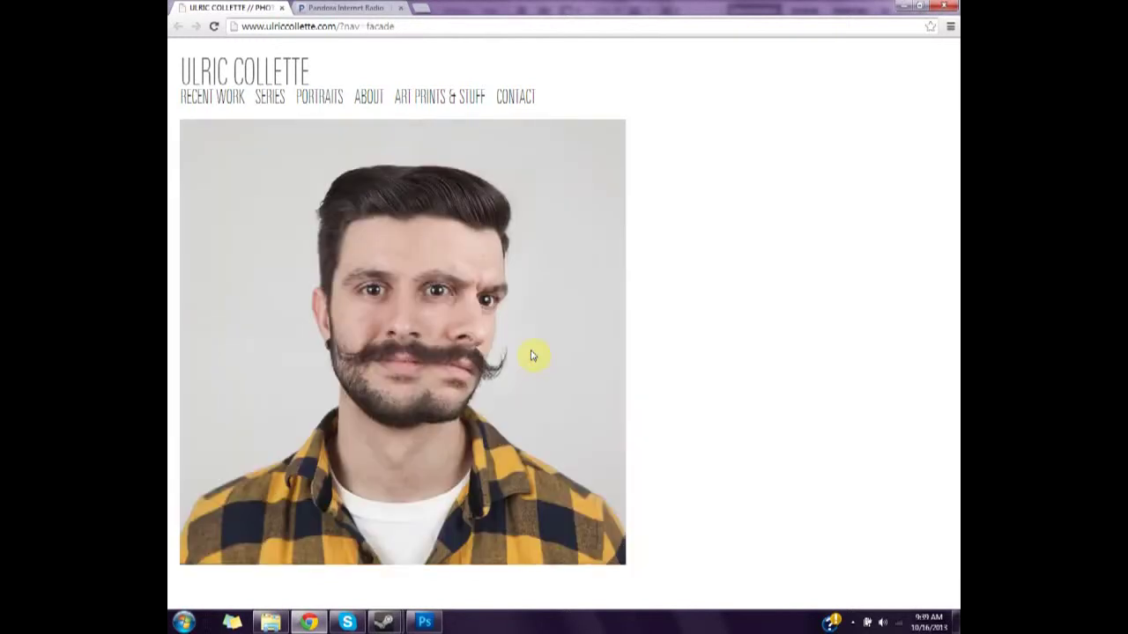
{"action": "left_click", "coordinate": [547, 286]}
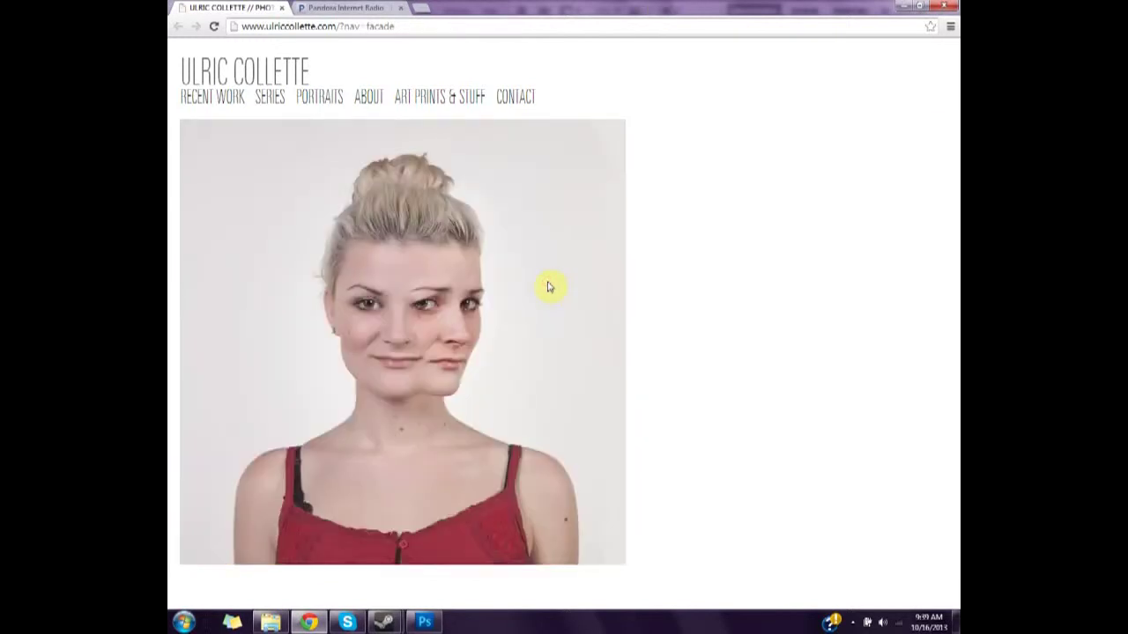
{"action": "left_click", "coordinate": [547, 286]}
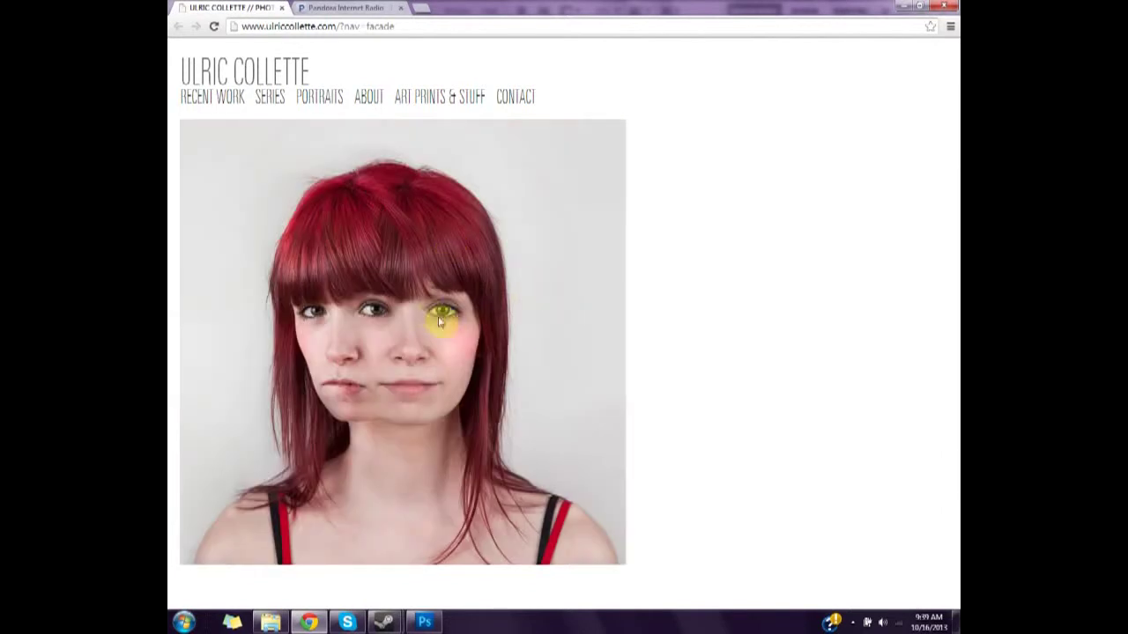
{"action": "left_click", "coordinate": [518, 363]}
{"action": "left_click", "coordinate": [424, 622]}
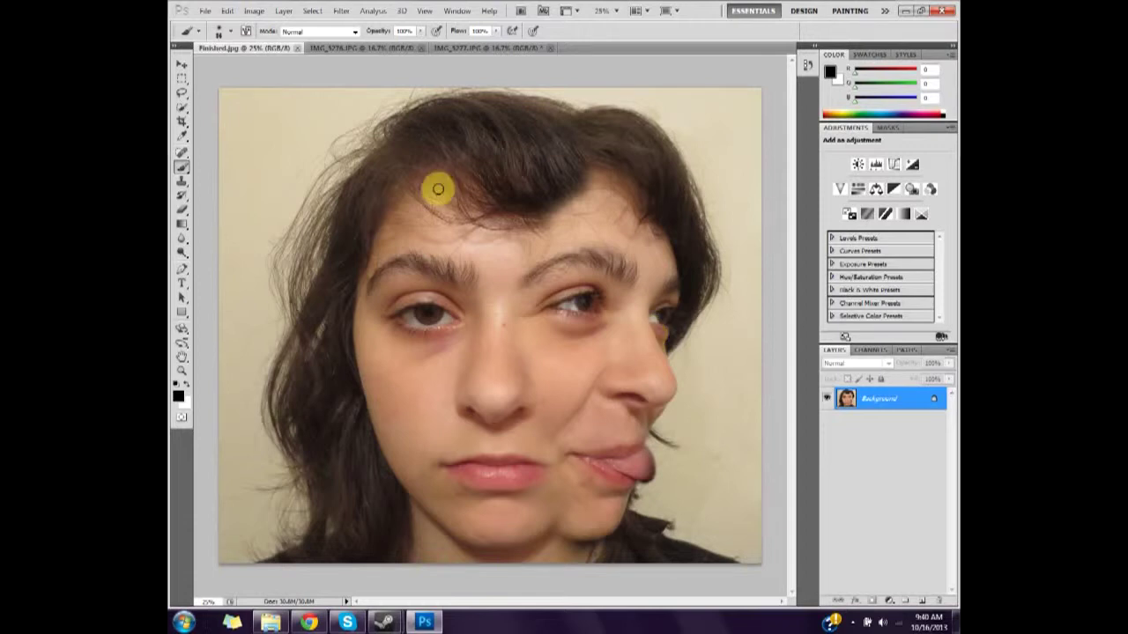
Copy the whole side-profile photo from IMG_5277 and paste it into IMG_5276 as Layer 1
{"action": "left_click", "coordinate": [363, 48]}
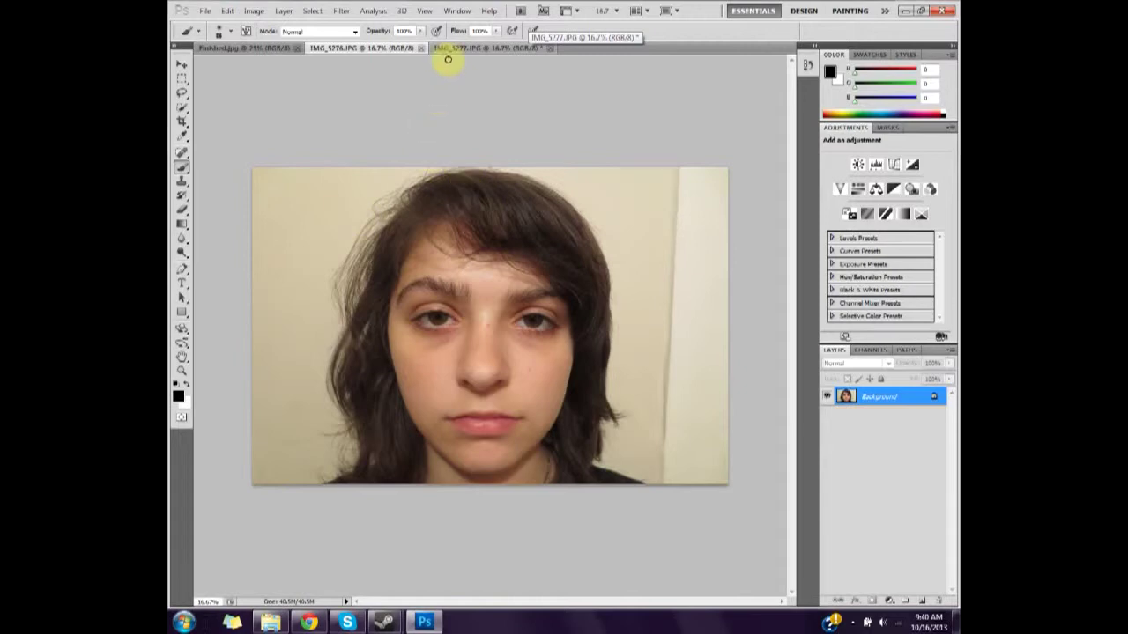
{"action": "left_click", "coordinate": [462, 48]}
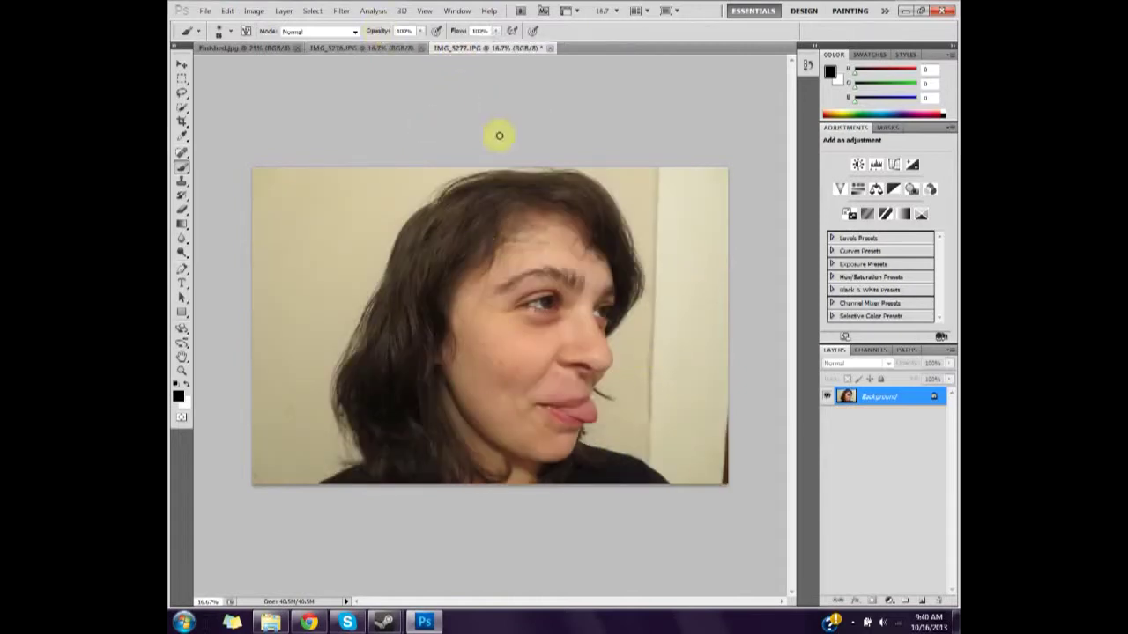
{"action": "left_click", "coordinate": [182, 80]}
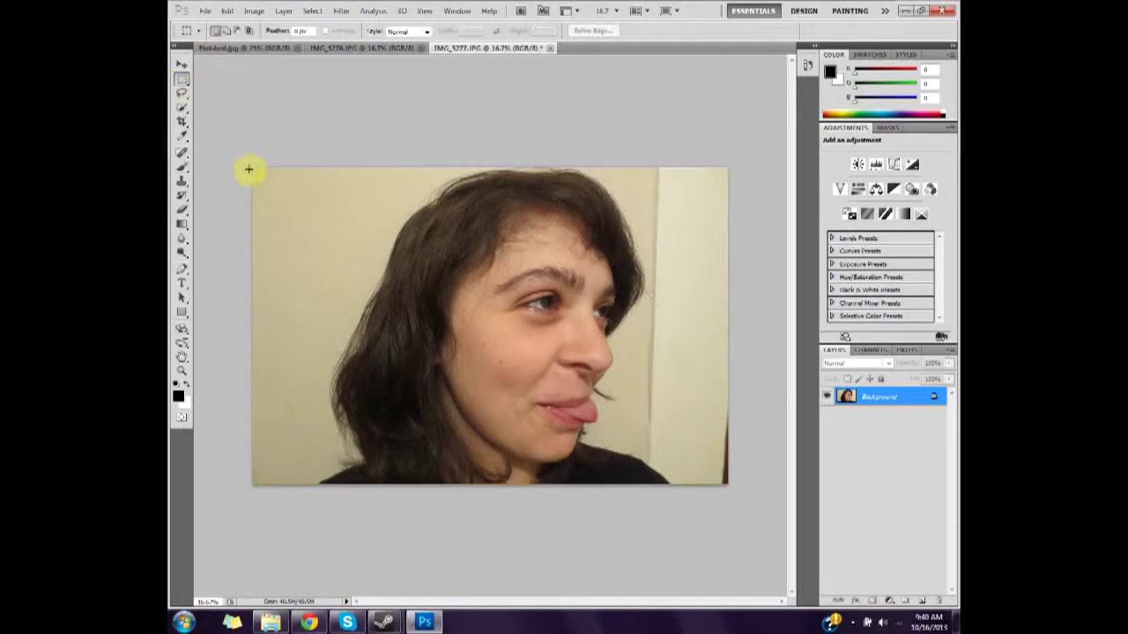
{"action": "left_click_drag", "start_coordinate": [251, 167], "coordinate": [755, 511]}
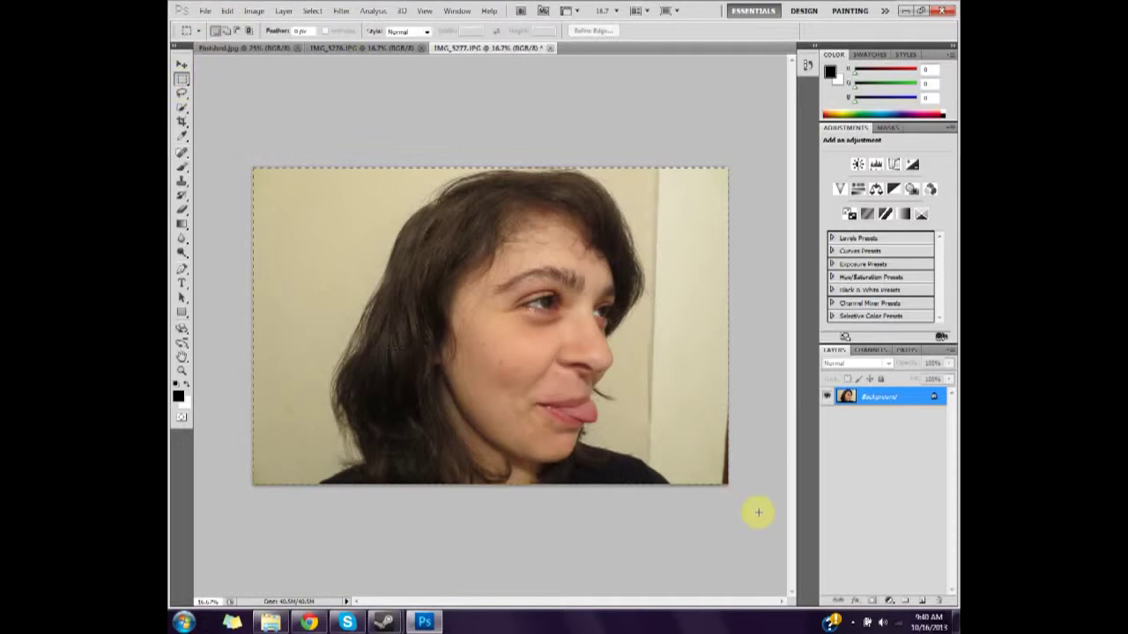
{"action": "left_click", "coordinate": [227, 10]}
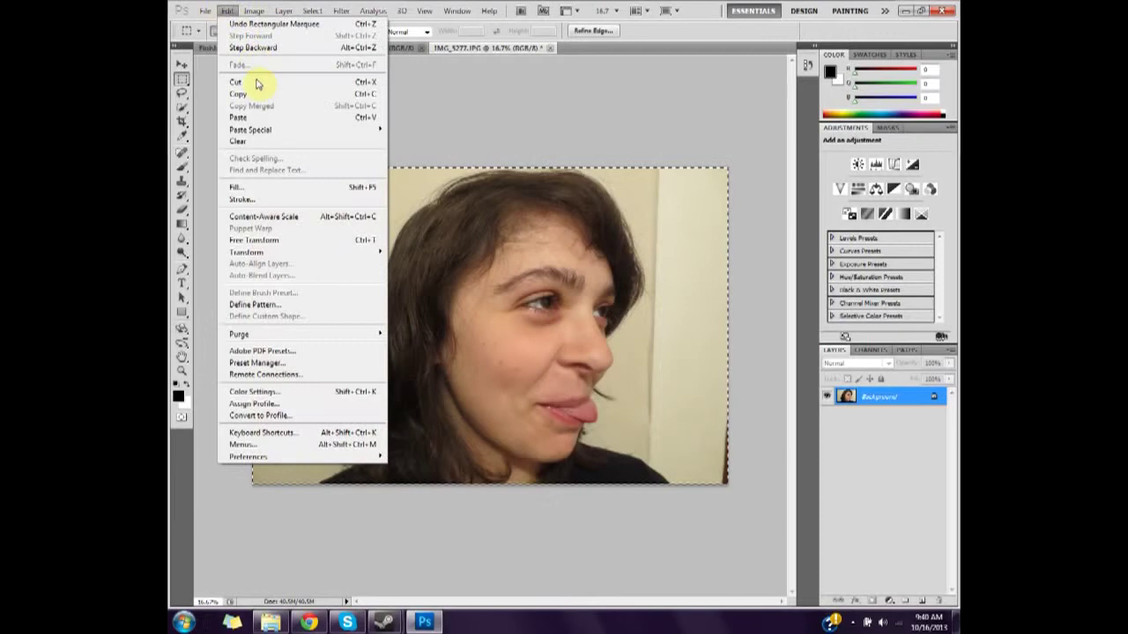
{"action": "left_click", "coordinate": [257, 95]}
{"action": "left_click", "coordinate": [327, 46]}
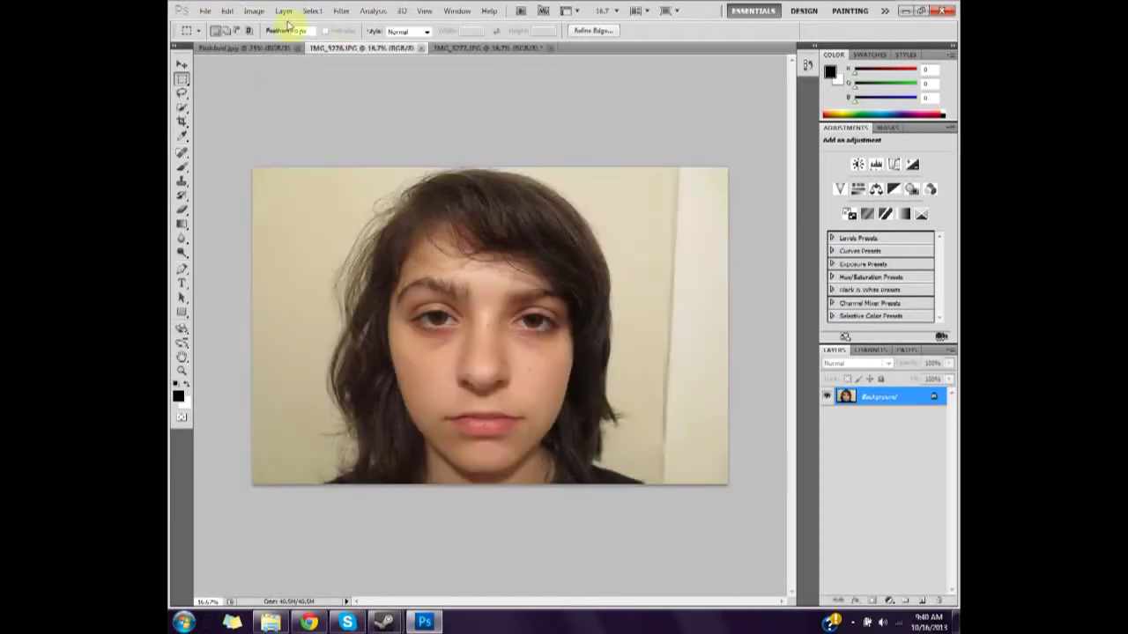
{"action": "left_click", "coordinate": [227, 10]}
{"action": "left_click", "coordinate": [252, 117]}
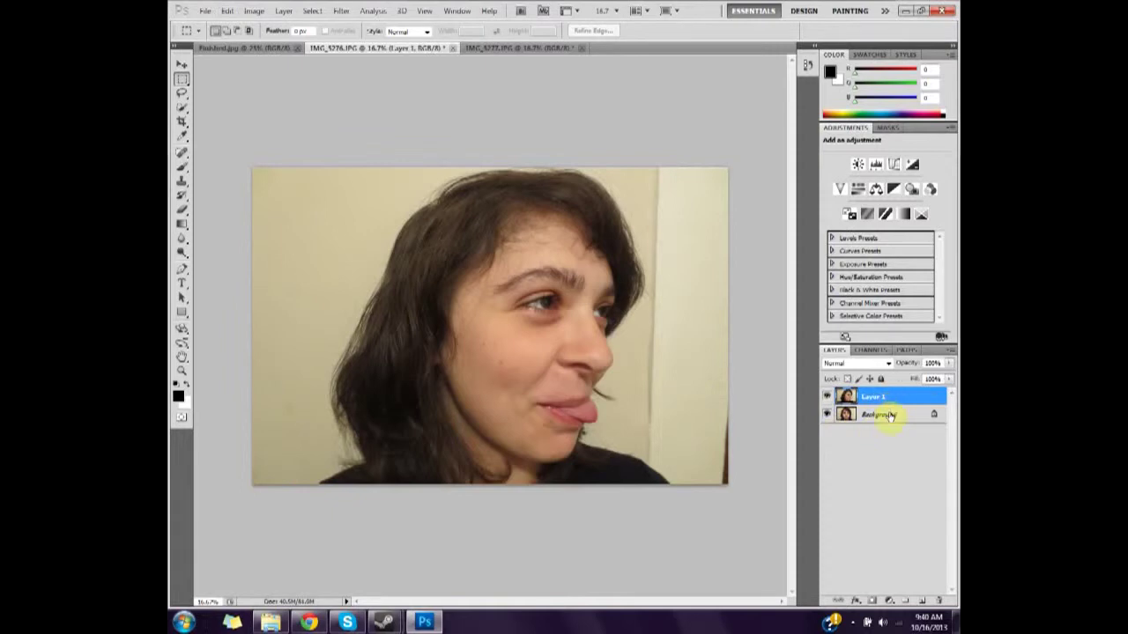
Convert the Background into Layer 0 and close IMG_5277 without saving
{"action": "double_click", "coordinate": [889, 417]}
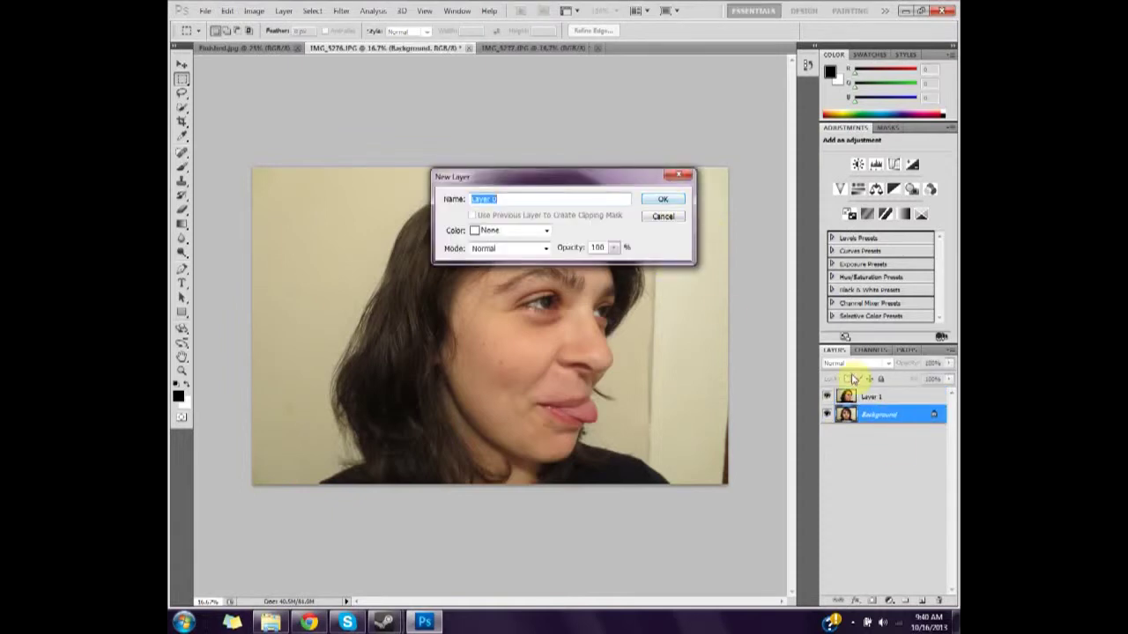
{"action": "left_click", "coordinate": [662, 201]}
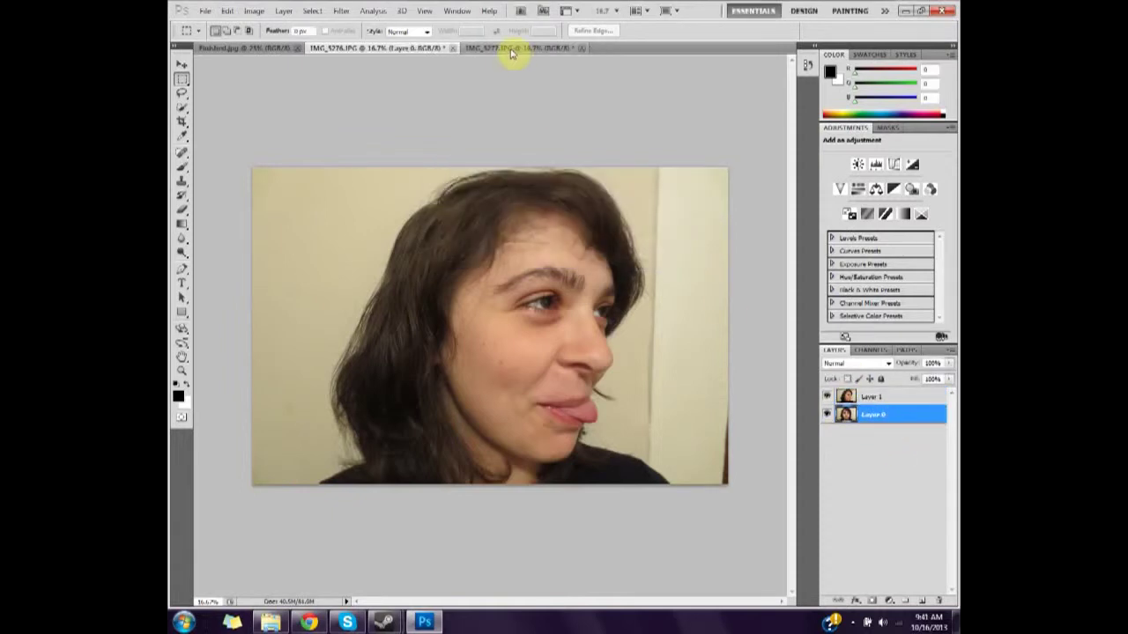
{"action": "left_click", "coordinate": [581, 48]}
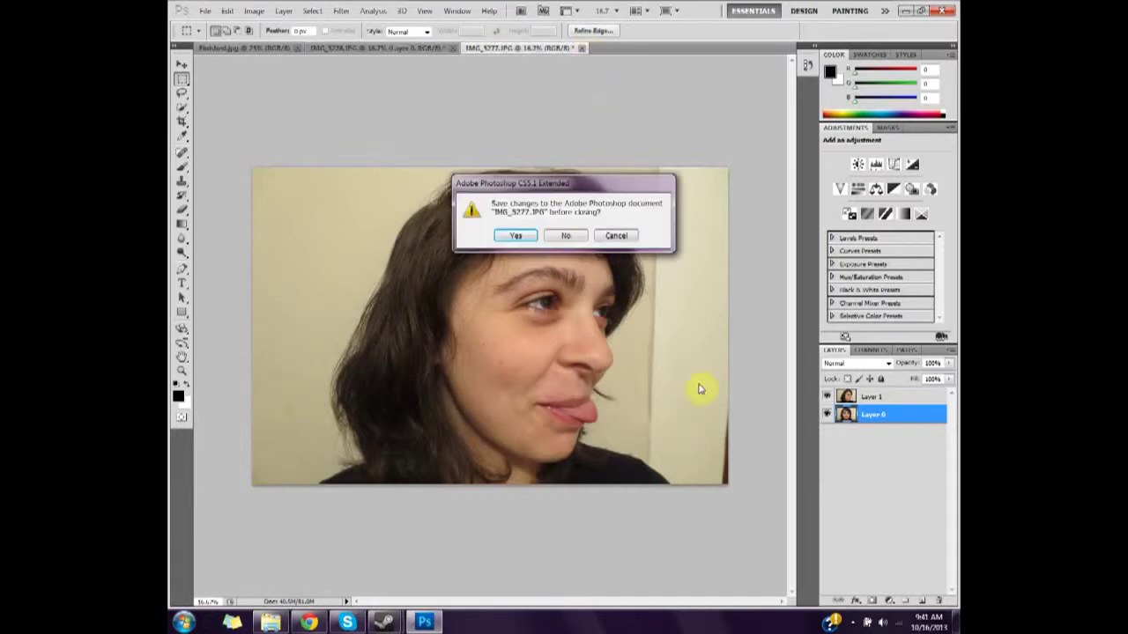
{"action": "left_click", "coordinate": [563, 236]}
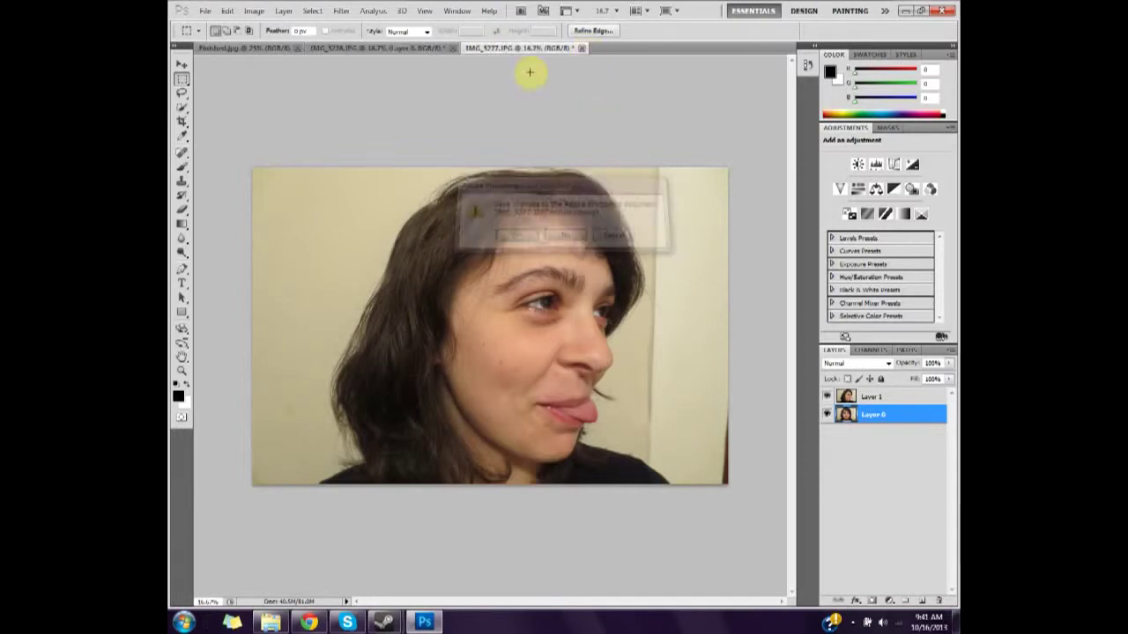
Toggle Layer 1's visibility to compare the two faces, then select Layer 0
{"action": "left_click", "coordinate": [884, 396]}
{"action": "left_click", "coordinate": [886, 428]}
{"action": "left_click", "coordinate": [827, 396]}
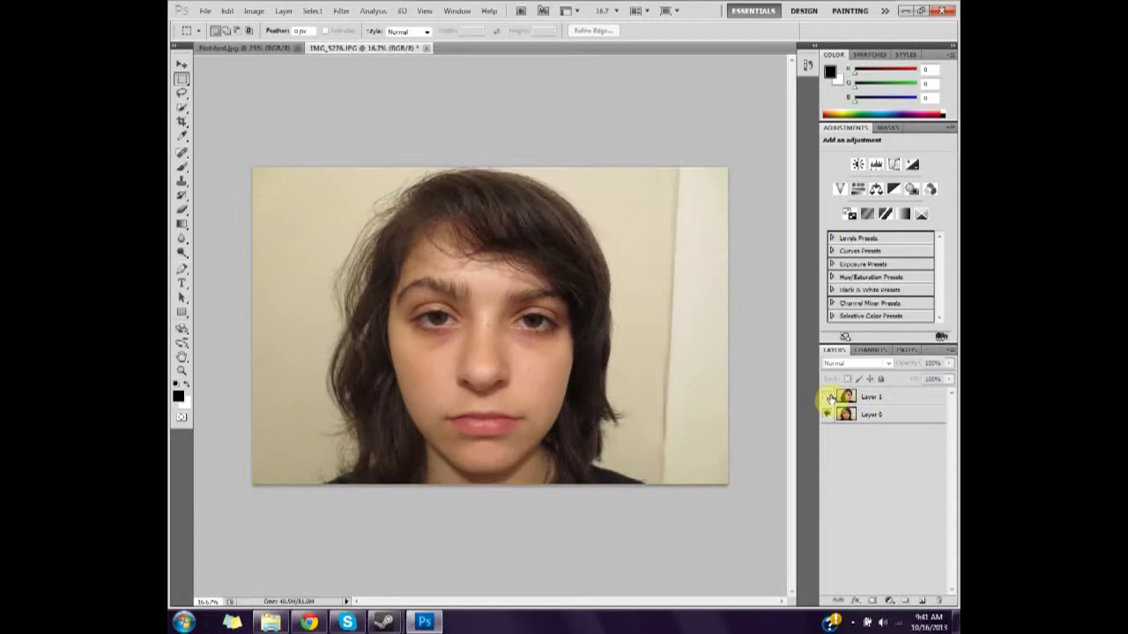
{"action": "left_click", "coordinate": [829, 397]}
{"action": "left_click", "coordinate": [829, 397]}
{"action": "left_click", "coordinate": [829, 398]}
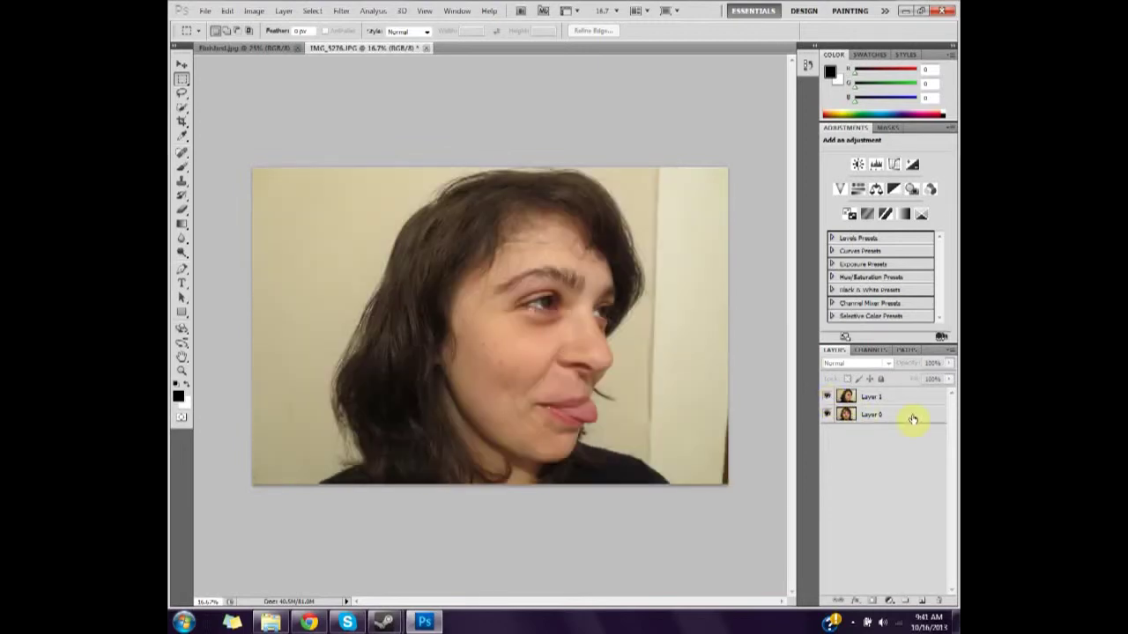
{"action": "left_click", "coordinate": [904, 416]}
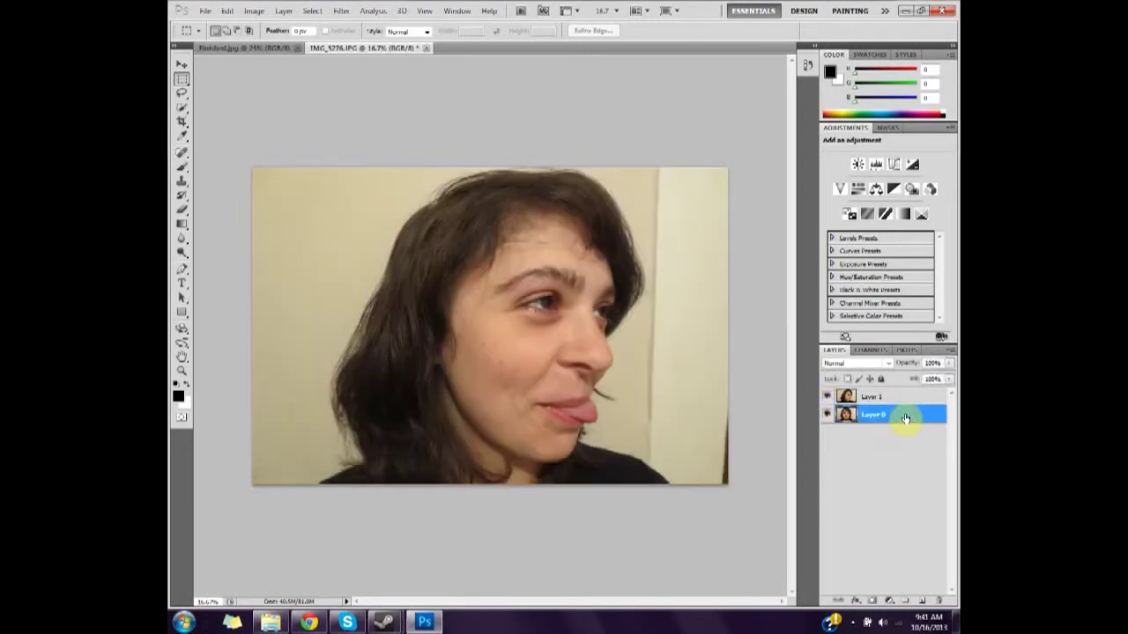
Add a layer mask to Layer 0, then delete that mask
{"action": "left_click", "coordinate": [870, 603]}
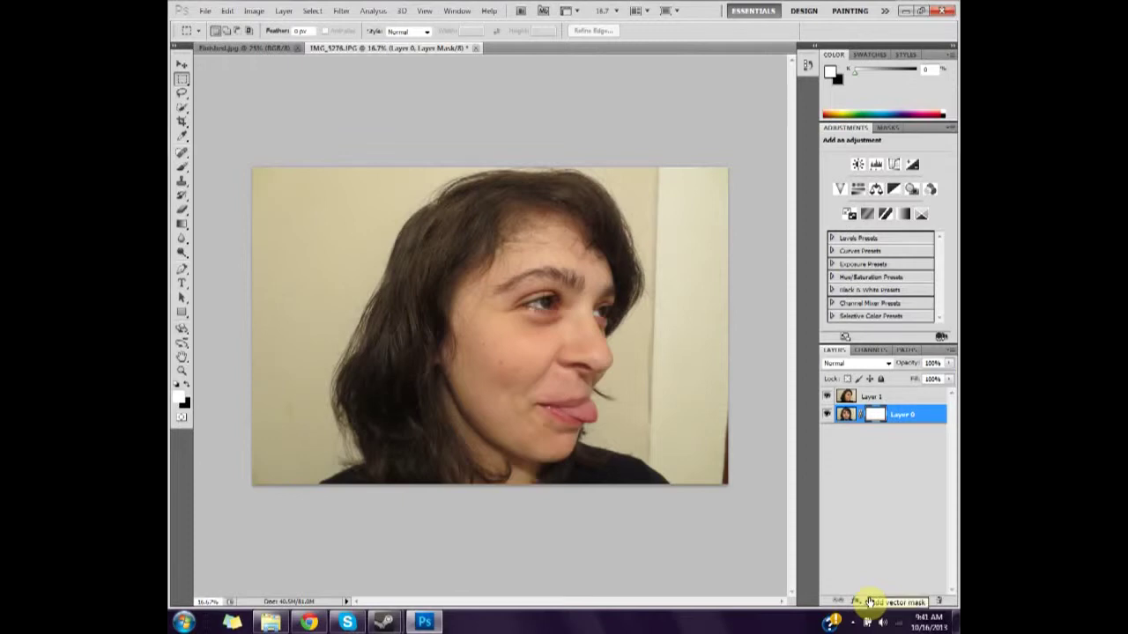
{"action": "left_click", "coordinate": [872, 415]}
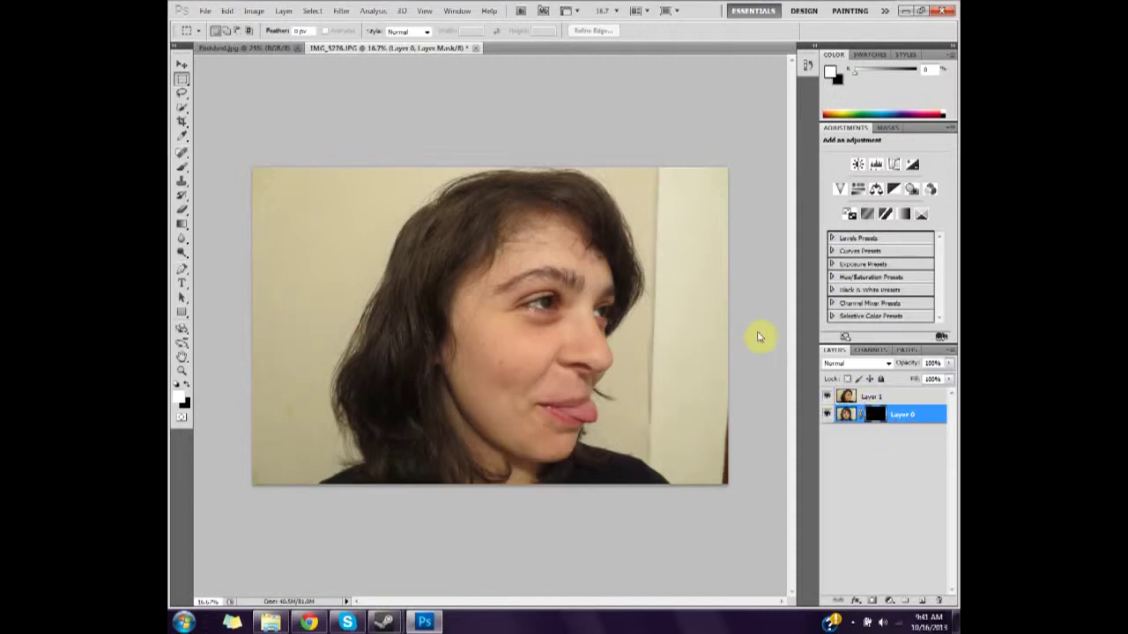
{"action": "right_click", "coordinate": [880, 423]}
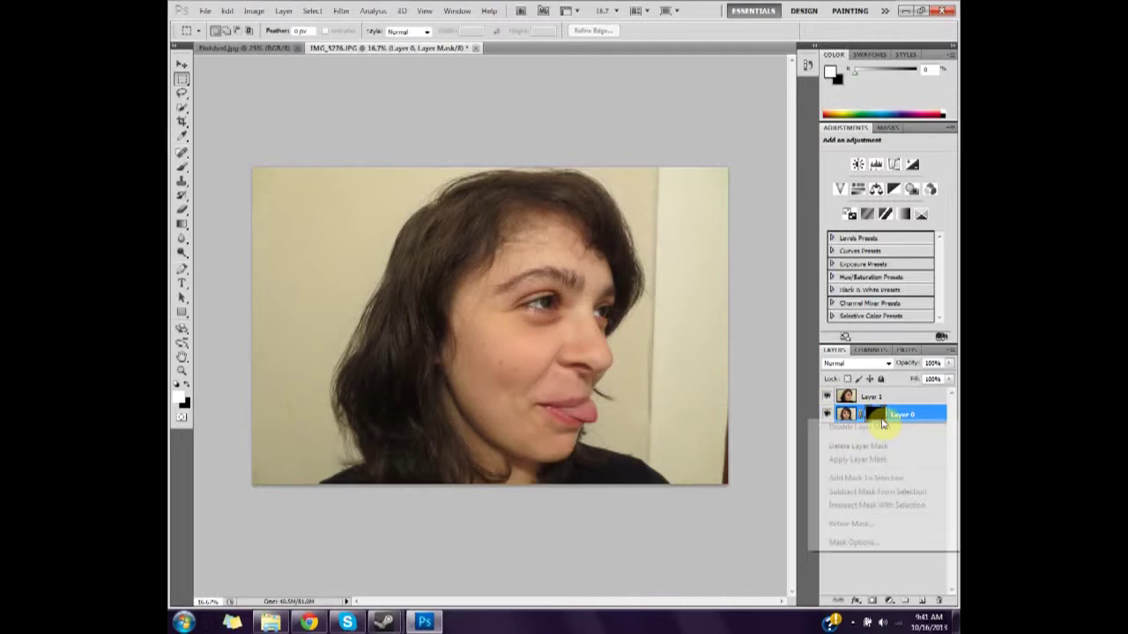
{"action": "left_click", "coordinate": [881, 445]}
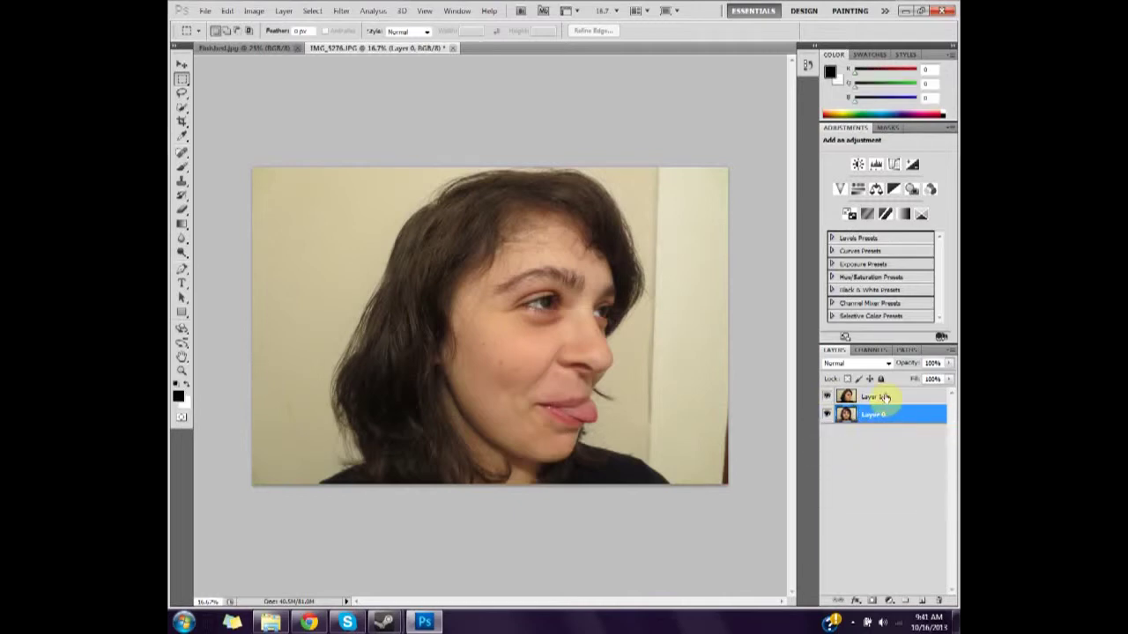
Add a mask to Layer 1 and invert it to black with Ctrl+I
{"action": "left_click", "coordinate": [887, 396]}
{"action": "left_click", "coordinate": [879, 600]}
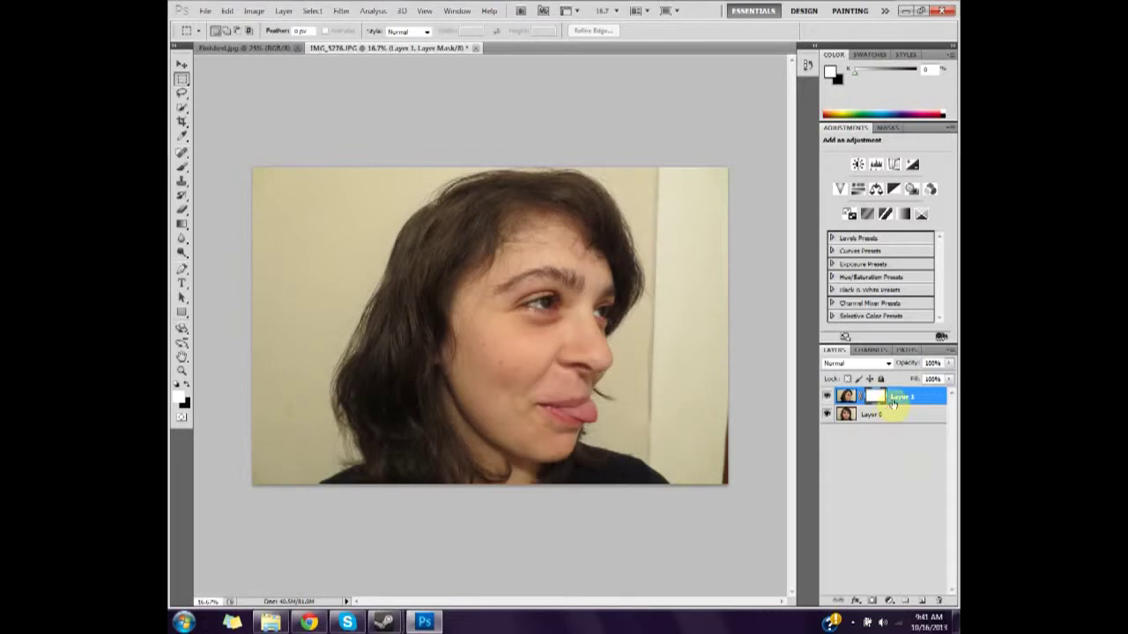
{"action": "key", "text": "ctrl+i"}
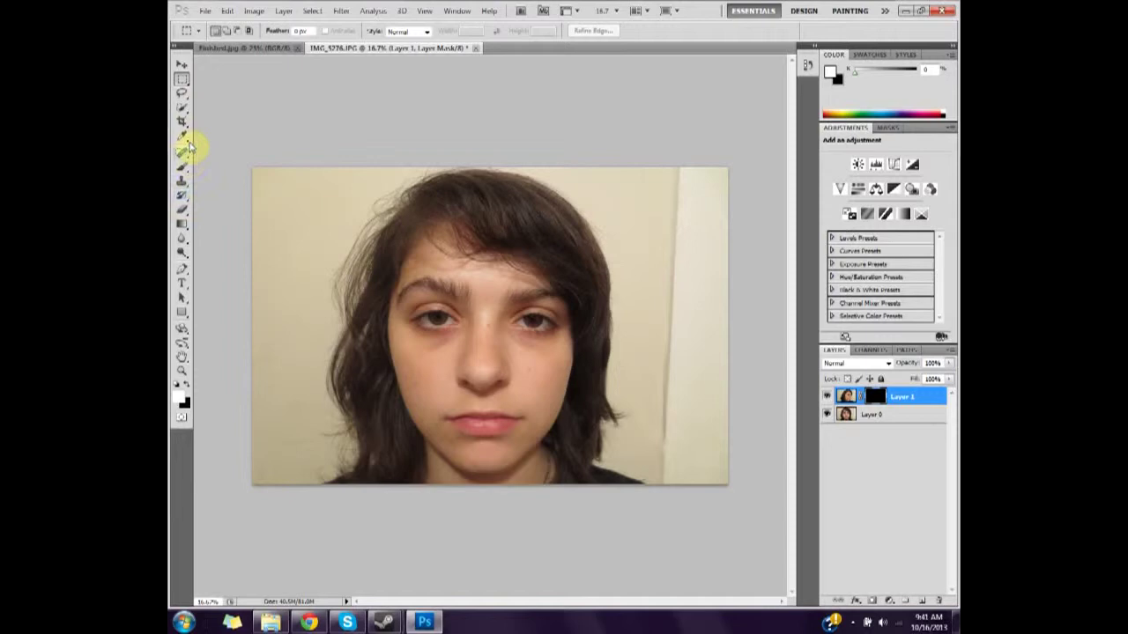
With a large soft brush on Layer 1's mask, paint white over the right eye and cheek
{"action": "left_click", "coordinate": [182, 167]}
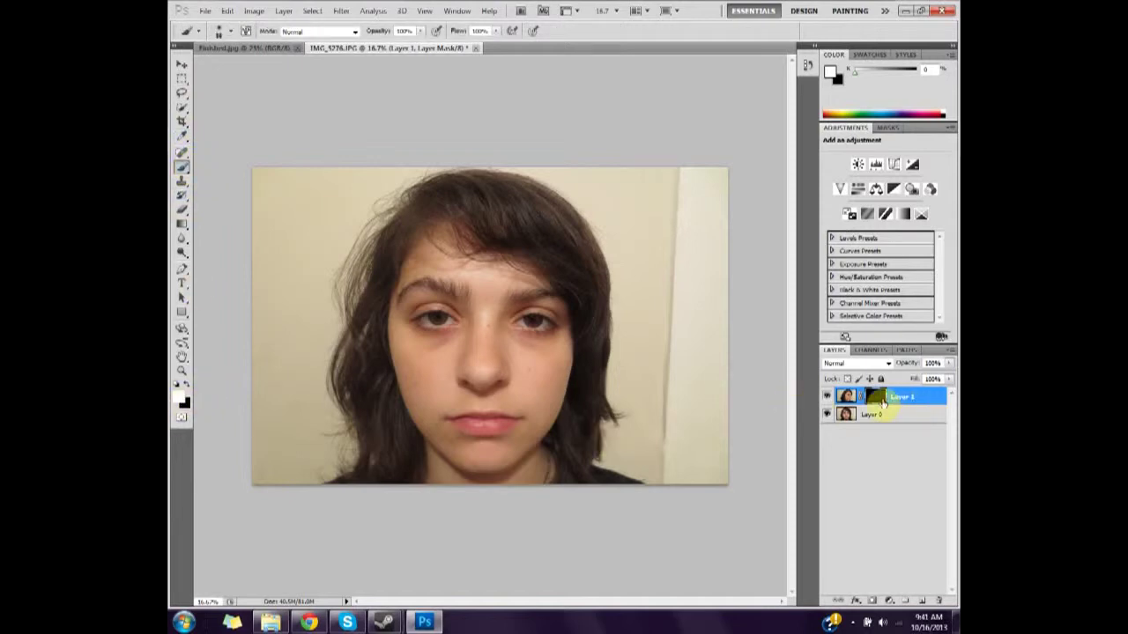
{"action": "left_click", "coordinate": [881, 403]}
{"action": "mouse_move", "coordinate": [536, 266]}
{"action": "left_mouse_down"}
{"action": "mouse_move", "coordinate": [501, 326]}
{"action": "mouse_move", "coordinate": [548, 290]}
{"action": "mouse_move", "coordinate": [522, 353]}
{"action": "mouse_move", "coordinate": [533, 370]}
{"action": "mouse_move", "coordinate": [547, 368]}
{"action": "mouse_move", "coordinate": [546, 405]}
{"action": "mouse_move", "coordinate": [550, 332]}
{"action": "left_mouse_up"}
{"action": "left_click", "coordinate": [234, 32]}
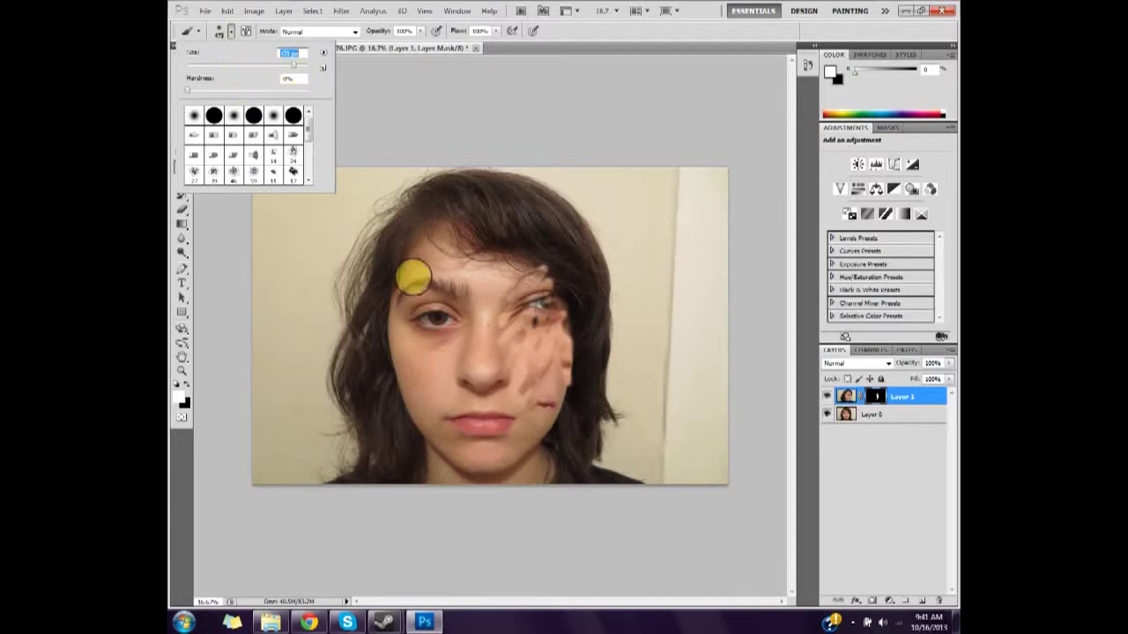
{"action": "left_click", "coordinate": [524, 260]}
{"action": "mouse_move", "coordinate": [503, 429]}
{"action": "left_mouse_down"}
{"action": "mouse_move", "coordinate": [547, 376]}
{"action": "mouse_move", "coordinate": [550, 275]}
{"action": "mouse_move", "coordinate": [540, 250]}
{"action": "mouse_move", "coordinate": [574, 345]}
{"action": "mouse_move", "coordinate": [539, 405]}
{"action": "mouse_move", "coordinate": [546, 233]}
{"action": "mouse_move", "coordinate": [577, 258]}
{"action": "mouse_move", "coordinate": [608, 357]}
{"action": "mouse_move", "coordinate": [572, 410]}
{"action": "mouse_move", "coordinate": [613, 305]}
{"action": "mouse_move", "coordinate": [537, 212]}
{"action": "mouse_move", "coordinate": [599, 239]}
{"action": "mouse_move", "coordinate": [610, 335]}
{"action": "mouse_move", "coordinate": [519, 432]}
{"action": "mouse_move", "coordinate": [588, 414]}
{"action": "mouse_move", "coordinate": [592, 322]}
{"action": "mouse_move", "coordinate": [571, 207]}
{"action": "mouse_move", "coordinate": [525, 204]}
{"action": "mouse_move", "coordinate": [548, 205]}
{"action": "mouse_move", "coordinate": [592, 243]}
{"action": "mouse_move", "coordinate": [518, 186]}
{"action": "mouse_move", "coordinate": [547, 193]}
{"action": "mouse_move", "coordinate": [619, 277]}
{"action": "mouse_move", "coordinate": [612, 312]}
{"action": "mouse_move", "coordinate": [577, 249]}
{"action": "mouse_move", "coordinate": [508, 274]}
{"action": "mouse_move", "coordinate": [521, 419]}
{"action": "mouse_move", "coordinate": [562, 410]}
{"action": "mouse_move", "coordinate": [585, 320]}
{"action": "mouse_move", "coordinate": [675, 254]}
{"action": "mouse_move", "coordinate": [628, 238]}
{"action": "mouse_move", "coordinate": [665, 427]}
{"action": "mouse_move", "coordinate": [511, 310]}
{"action": "left_mouse_up"}
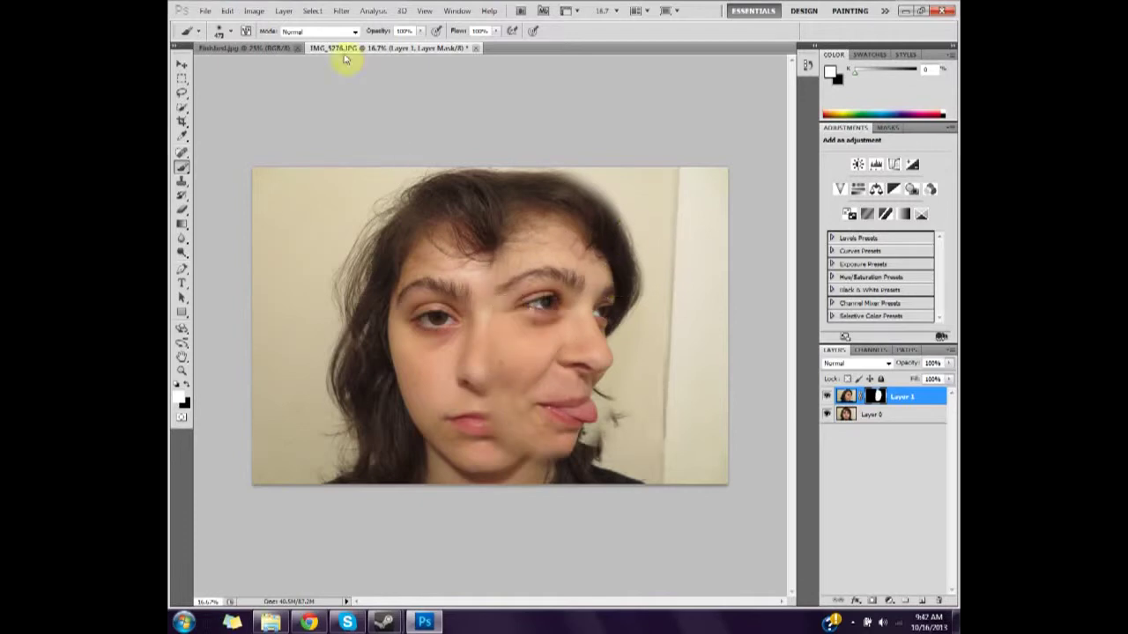
Free Transform Layer 1, nudge the profile slightly right and down, and apply
{"action": "left_click", "coordinate": [227, 11]}
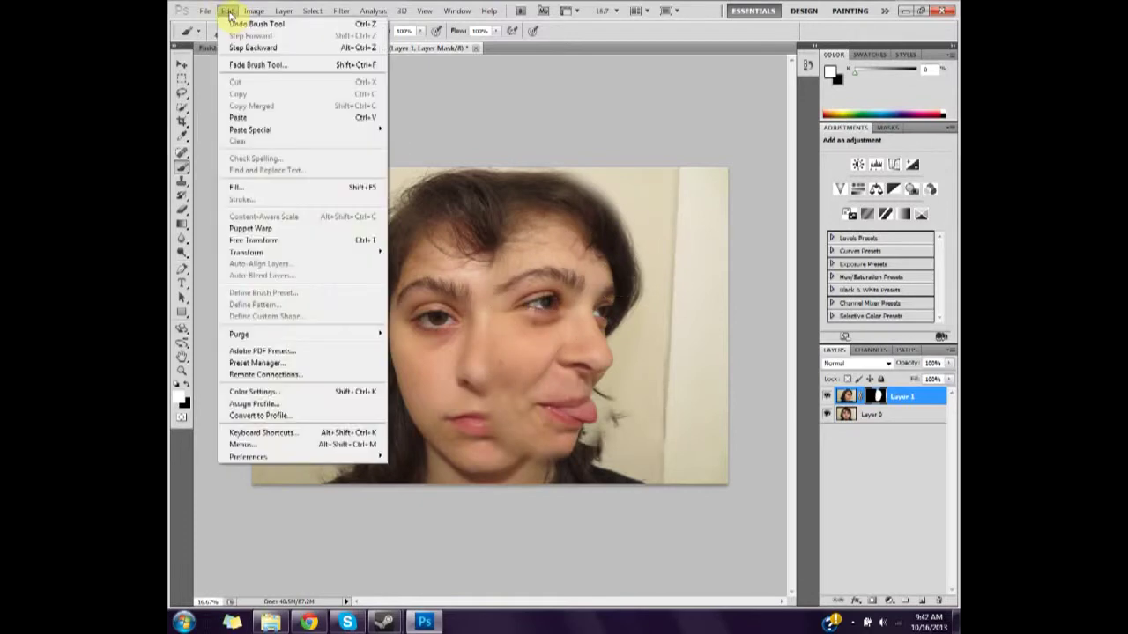
{"action": "left_click", "coordinate": [223, 10]}
{"action": "left_click", "coordinate": [310, 10]}
{"action": "mouse_move", "coordinate": [255, 10]}
{"action": "left_click", "coordinate": [293, 241]}
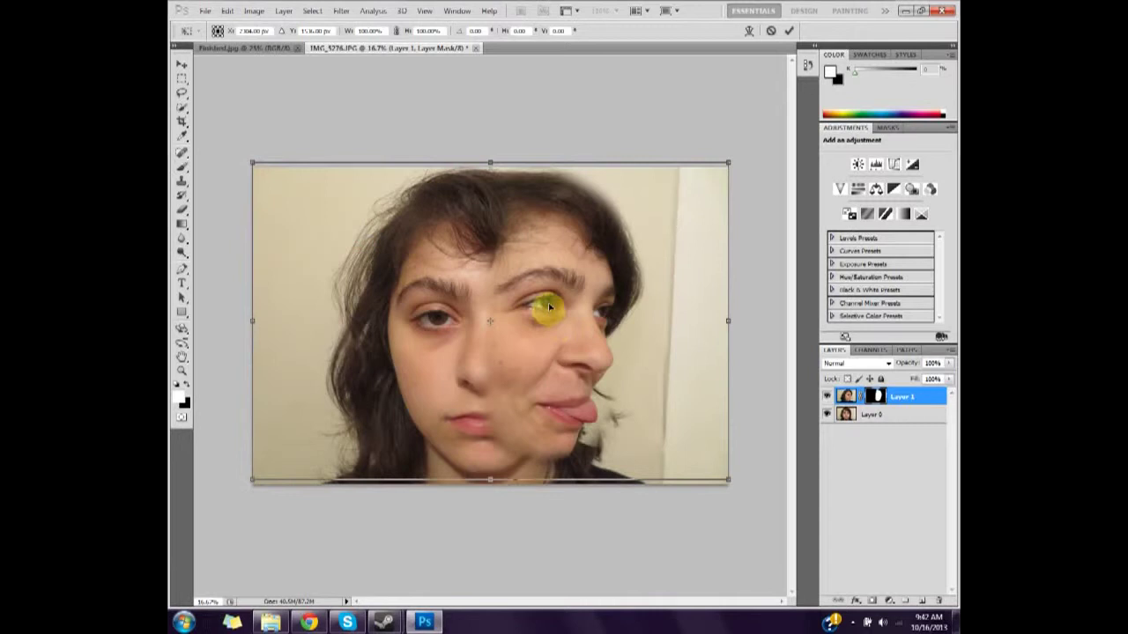
{"action": "left_click_drag", "start_coordinate": [548, 307], "coordinate": [561, 332]}
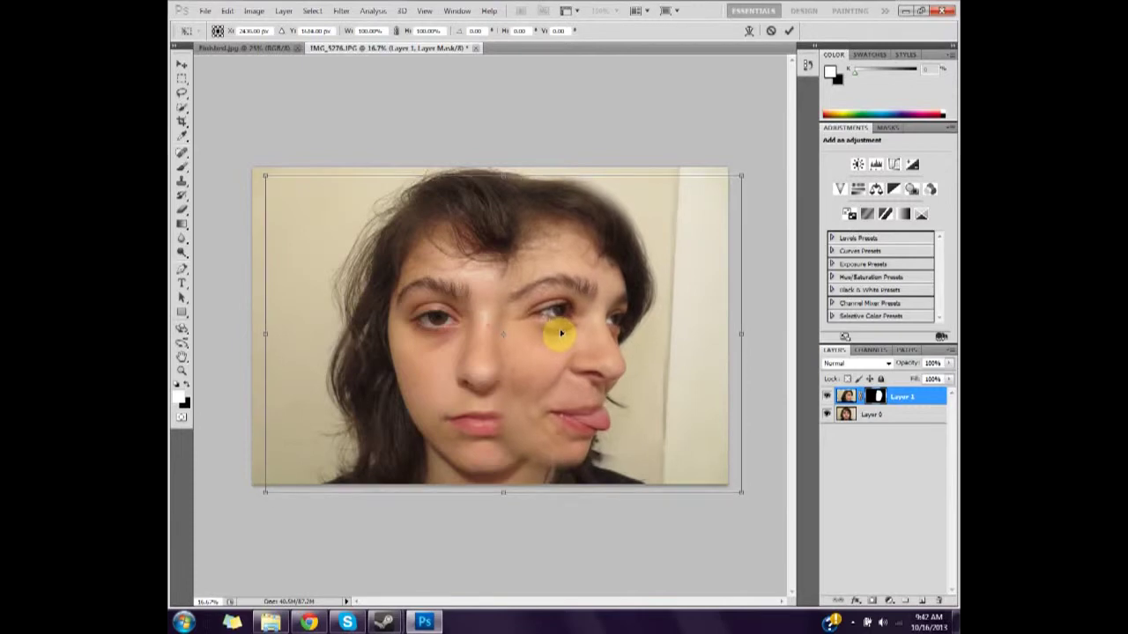
{"action": "left_click", "coordinate": [181, 64]}
{"action": "left_click", "coordinate": [544, 240]}
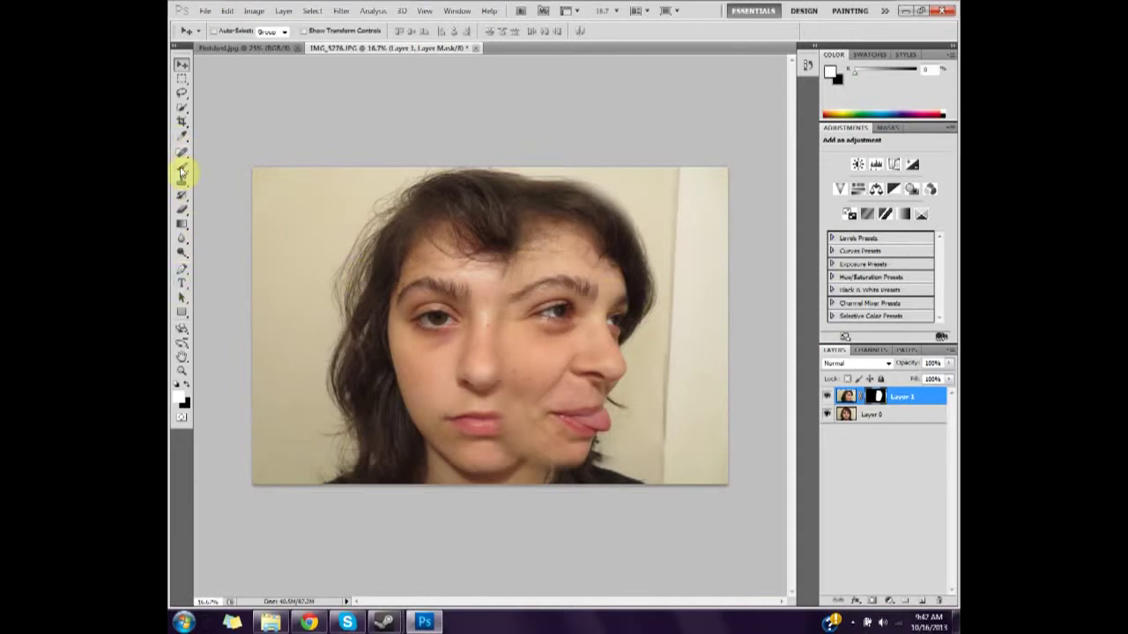
{"action": "left_click", "coordinate": [181, 167]}
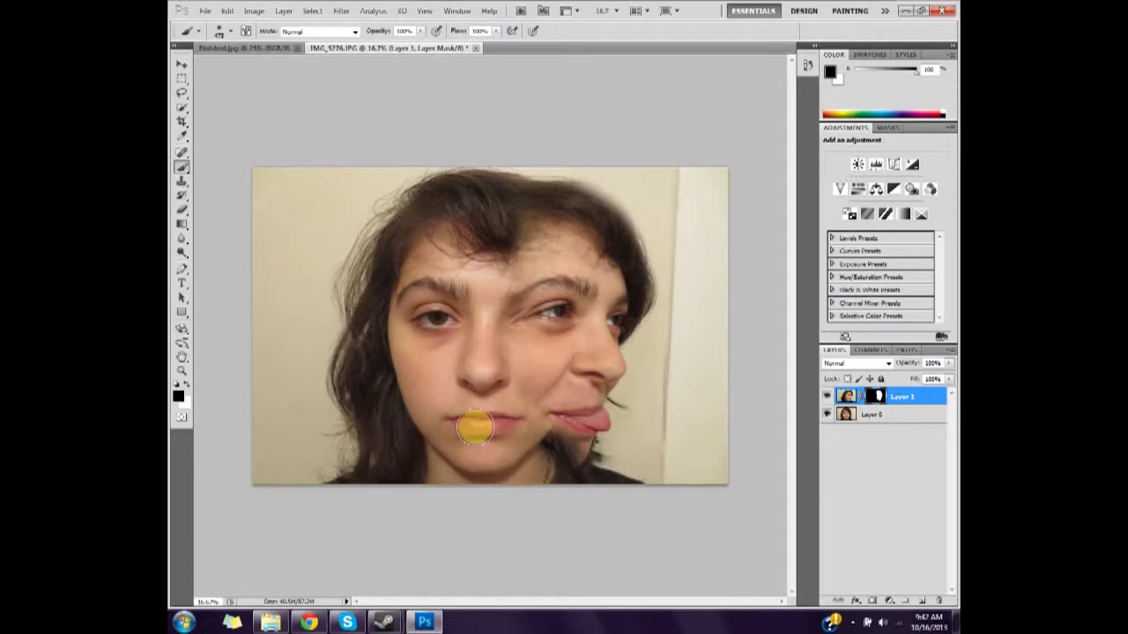
{"action": "left_click", "coordinate": [475, 427]}
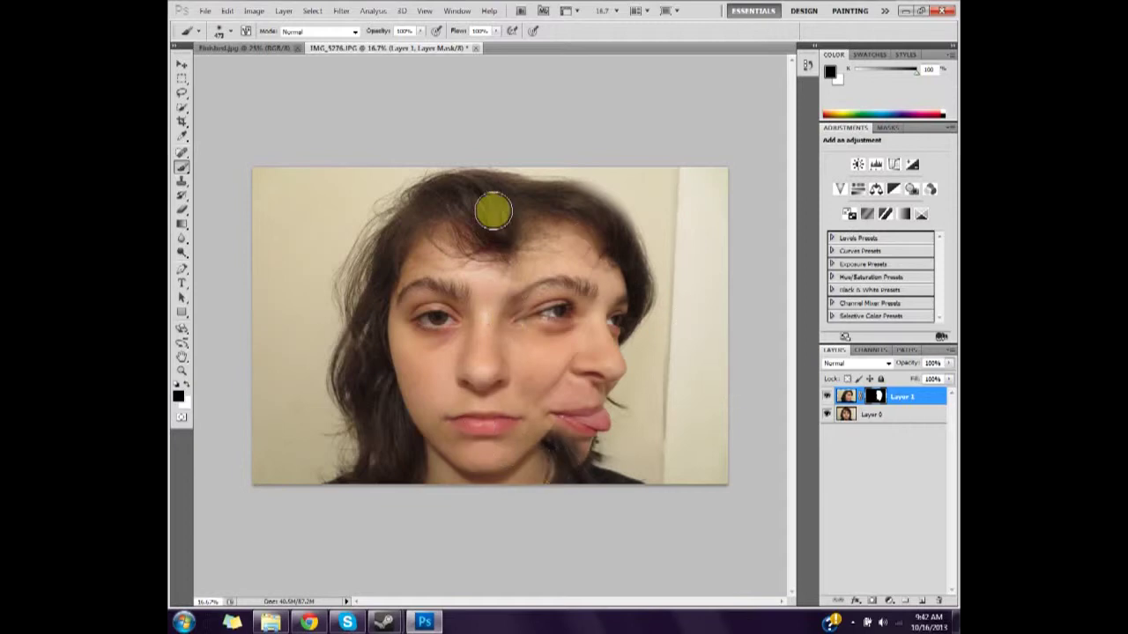
{"action": "mouse_move", "coordinate": [493, 210]}
{"action": "left_mouse_down"}
{"action": "mouse_move", "coordinate": [579, 200]}
{"action": "mouse_move", "coordinate": [619, 278]}
{"action": "mouse_move", "coordinate": [596, 193]}
{"action": "mouse_move", "coordinate": [570, 174]}
{"action": "mouse_move", "coordinate": [640, 313]}
{"action": "left_mouse_up"}
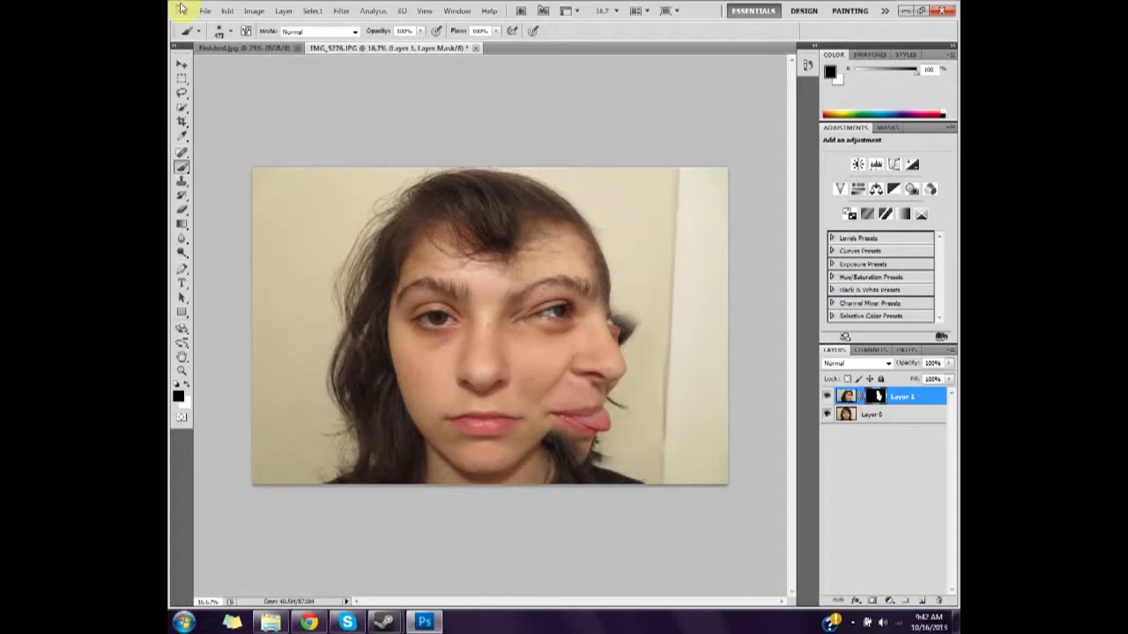
{"action": "left_click", "coordinate": [227, 10]}
{"action": "left_click", "coordinate": [256, 22]}
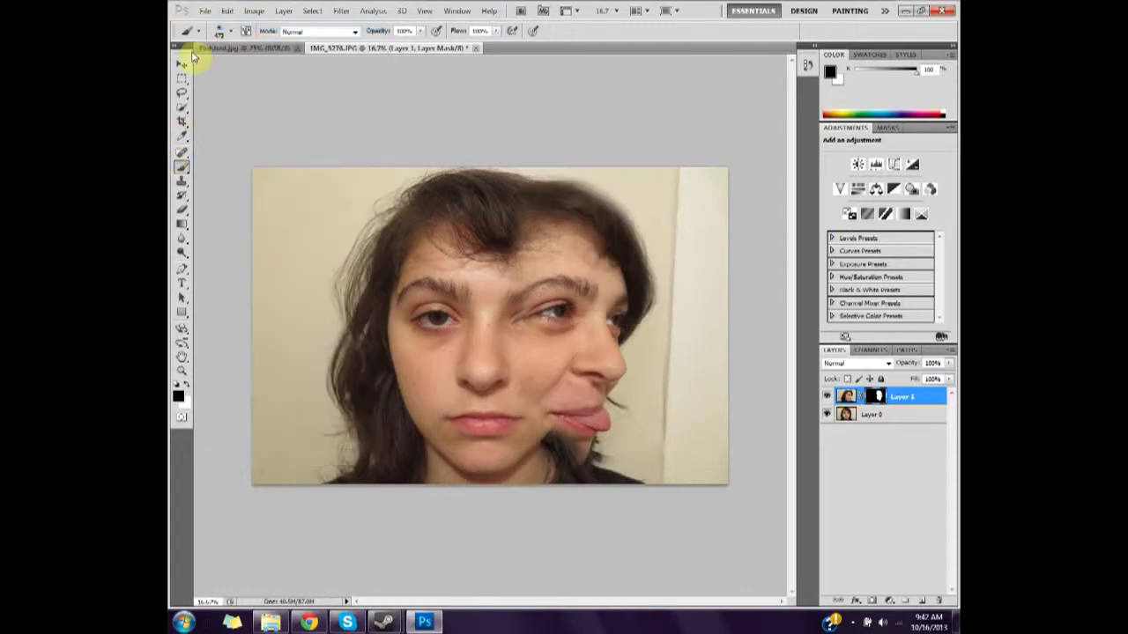
{"action": "left_click", "coordinate": [224, 31]}
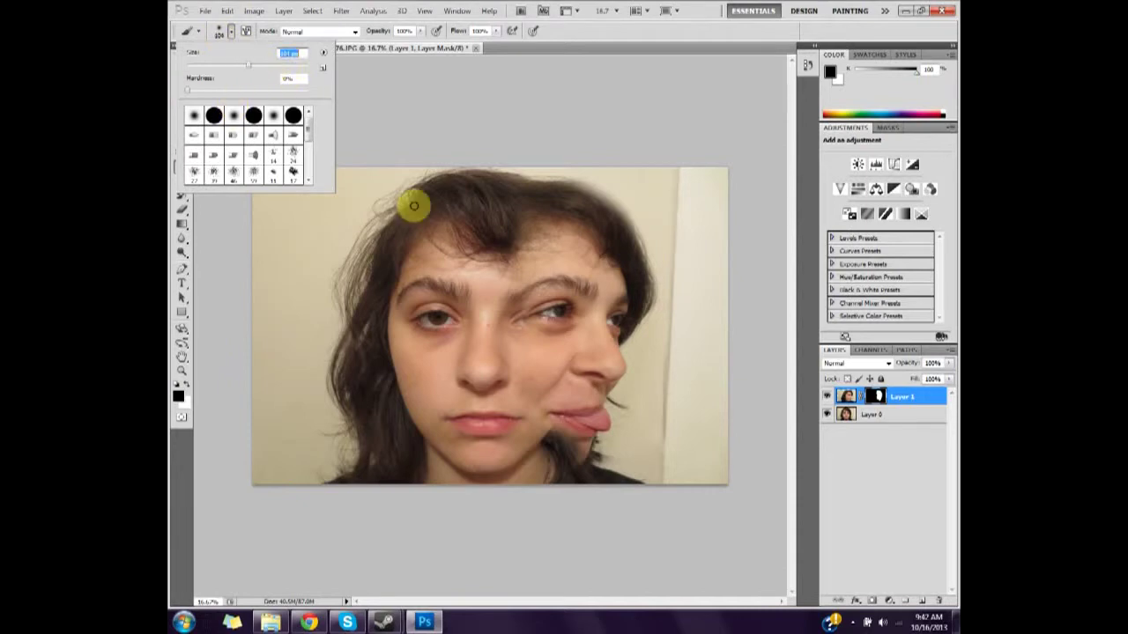
{"action": "key", "text": "Return"}
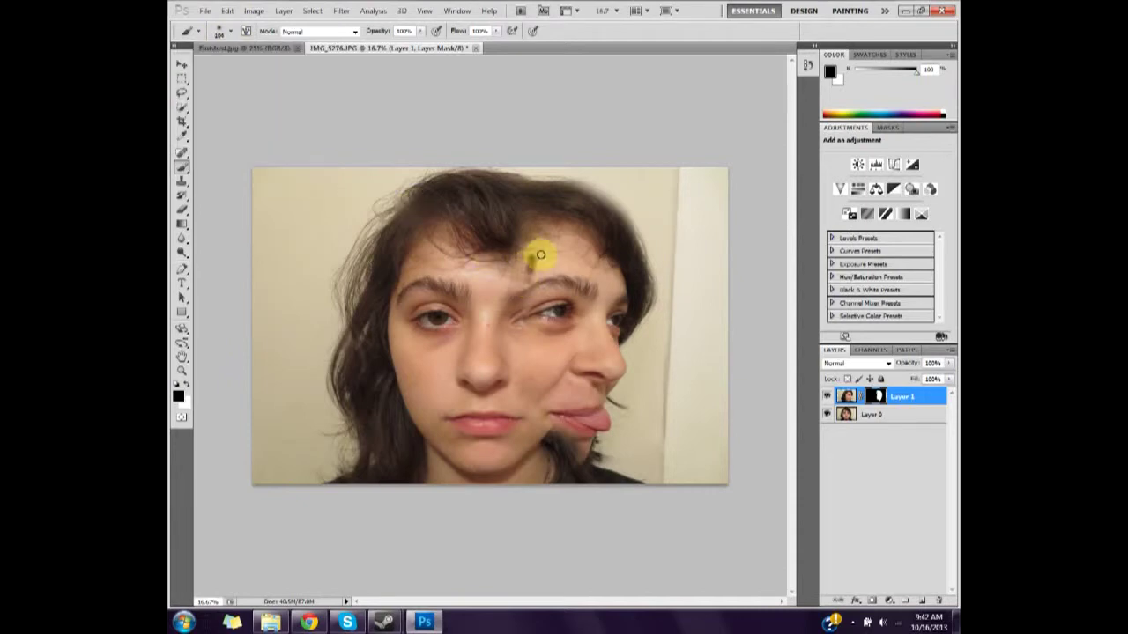
{"action": "left_click", "coordinate": [540, 254]}
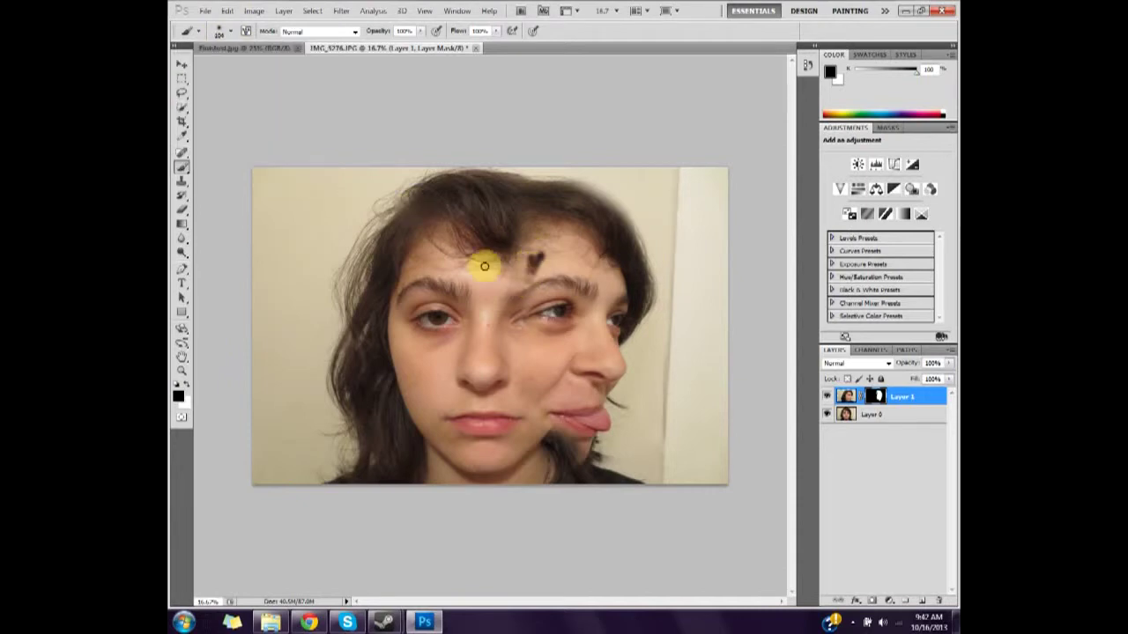
{"action": "left_click", "coordinate": [186, 388]}
{"action": "mouse_move", "coordinate": [522, 255]}
{"action": "left_mouse_down"}
{"action": "mouse_move", "coordinate": [517, 283]}
{"action": "mouse_move", "coordinate": [549, 253]}
{"action": "mouse_move", "coordinate": [526, 292]}
{"action": "mouse_move", "coordinate": [561, 224]}
{"action": "mouse_move", "coordinate": [523, 320]}
{"action": "mouse_move", "coordinate": [554, 228]}
{"action": "mouse_move", "coordinate": [532, 275]}
{"action": "left_mouse_up"}
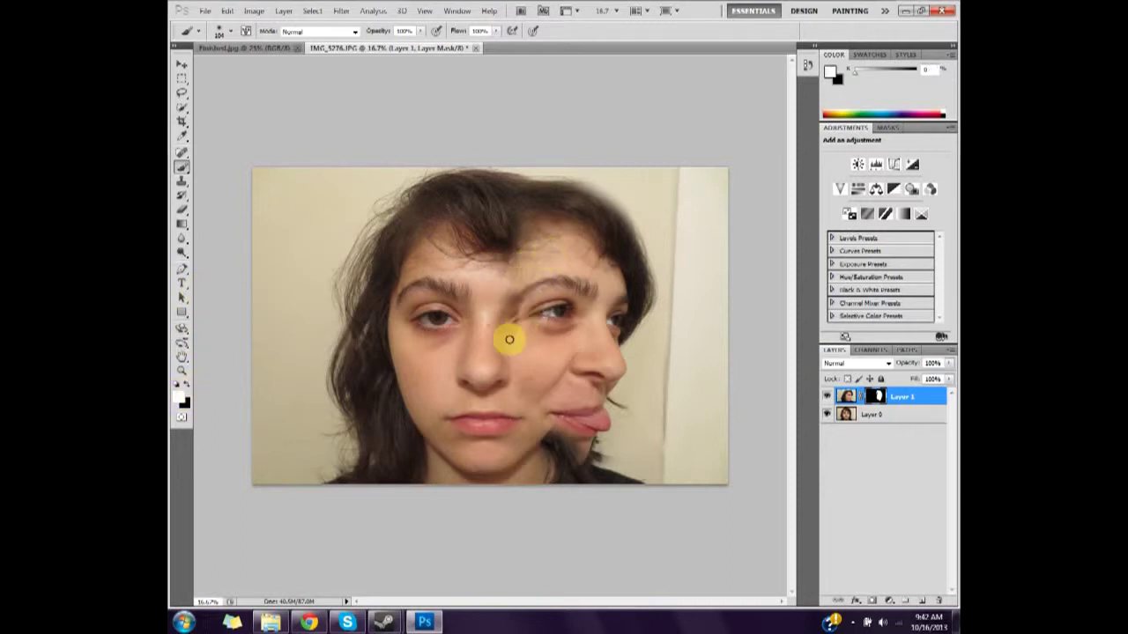
{"action": "left_click", "coordinate": [201, 35]}
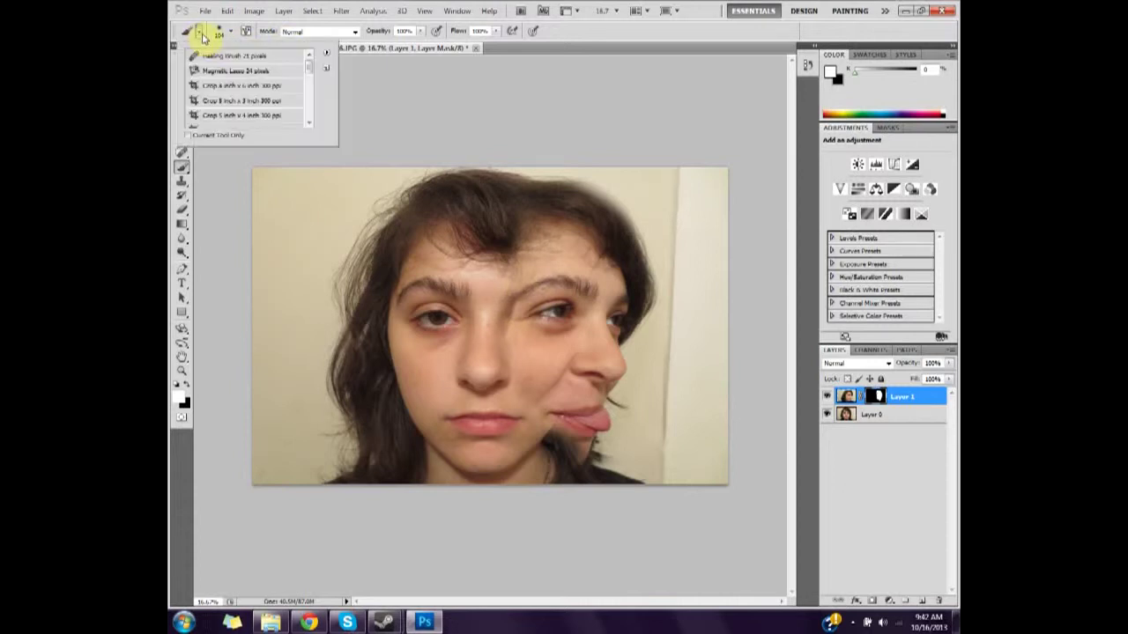
{"action": "left_click", "coordinate": [218, 33]}
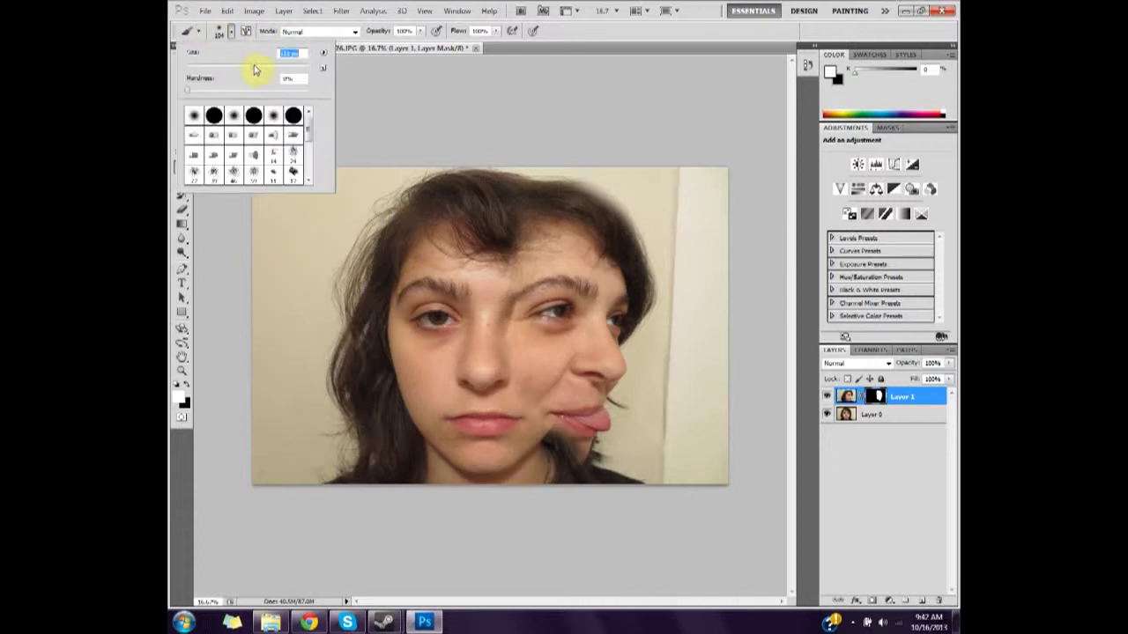
Zoom in on the eyes and paint white on the mask below the mouth and along the chin
{"action": "left_click", "coordinate": [181, 370]}
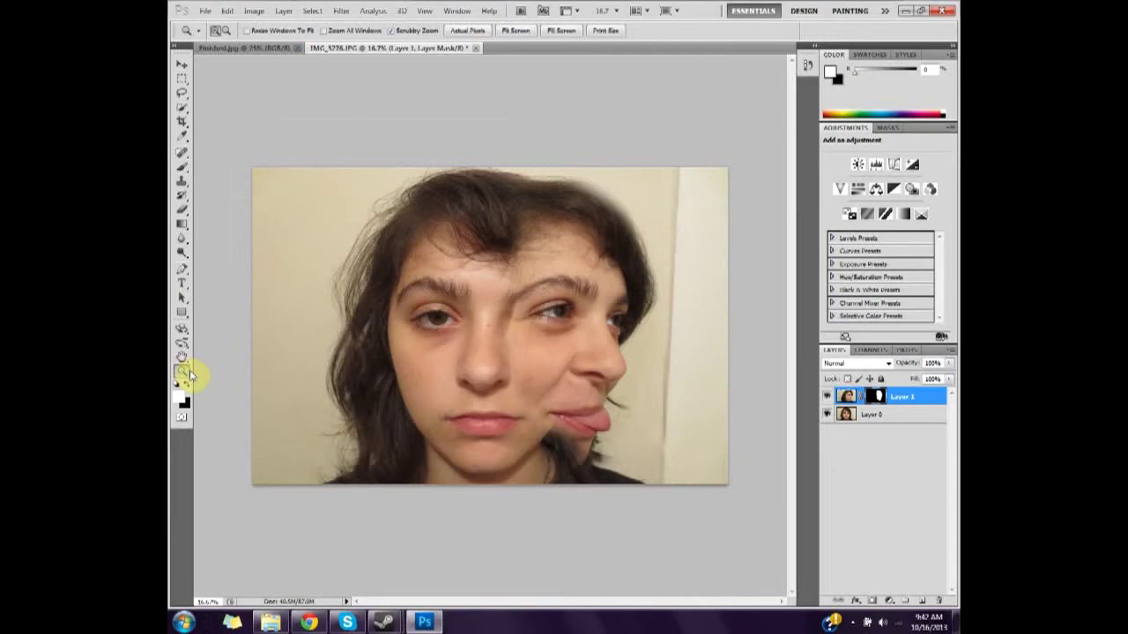
{"action": "left_click", "coordinate": [521, 314]}
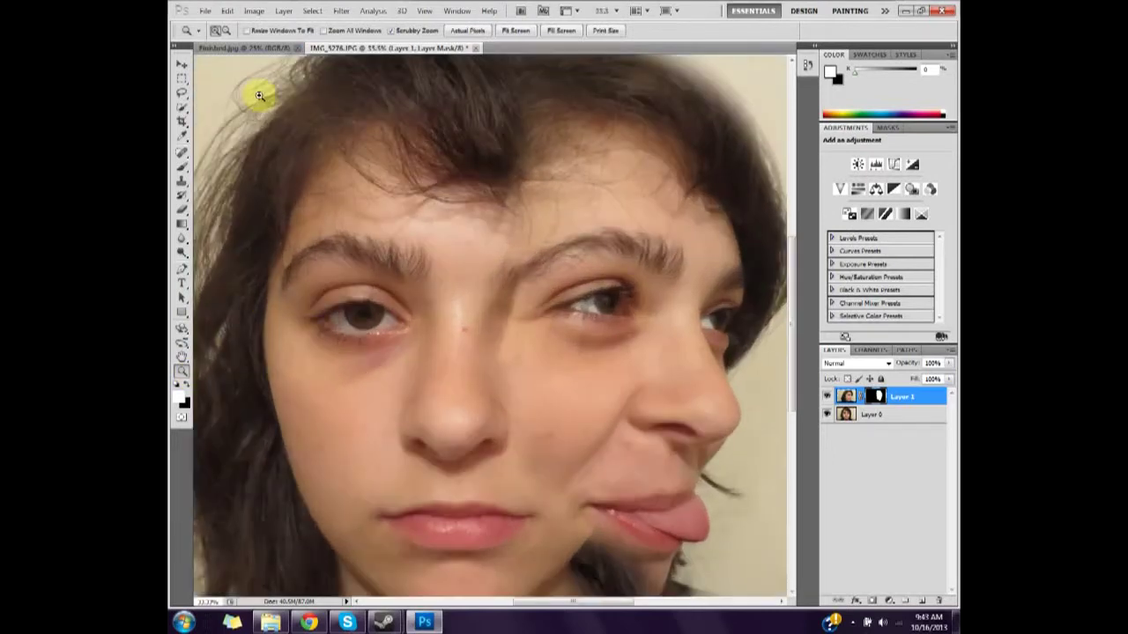
{"action": "left_click", "coordinate": [183, 165]}
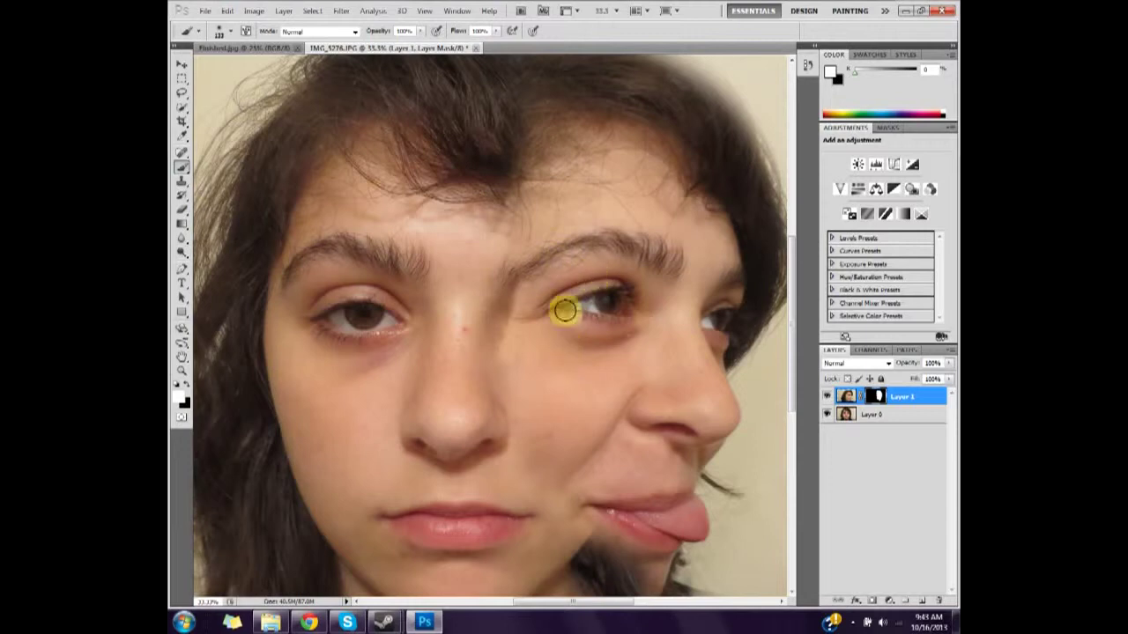
{"action": "mouse_move", "coordinate": [579, 510]}
{"action": "left_mouse_down"}
{"action": "mouse_move", "coordinate": [643, 586]}
{"action": "mouse_move", "coordinate": [624, 533]}
{"action": "mouse_move", "coordinate": [650, 572]}
{"action": "mouse_move", "coordinate": [689, 518]}
{"action": "left_mouse_up"}
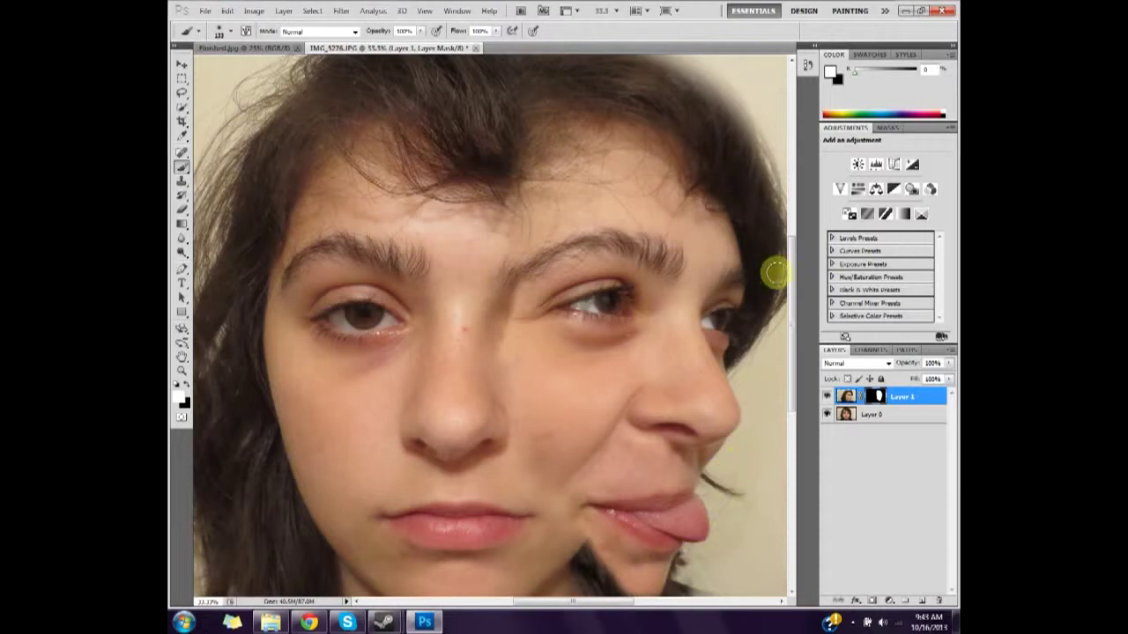
{"action": "scroll", "coordinate": [793, 330], "scroll_direction": "down", "scroll_amount": 5}
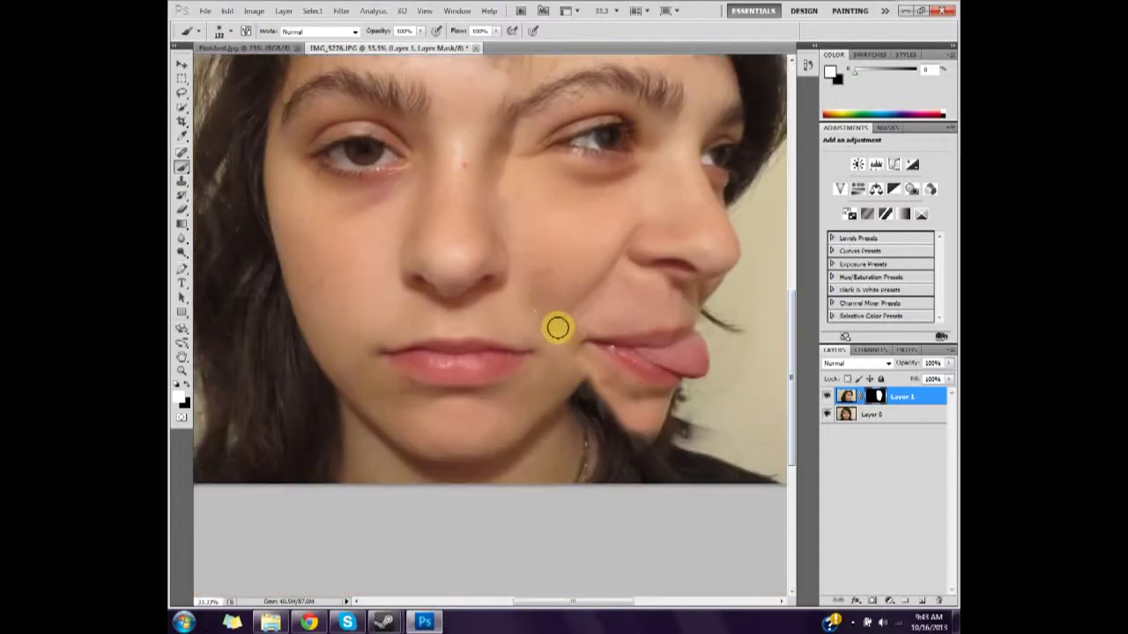
{"action": "mouse_move", "coordinate": [605, 448]}
{"action": "left_mouse_down"}
{"action": "mouse_move", "coordinate": [657, 423]}
{"action": "mouse_move", "coordinate": [611, 436]}
{"action": "mouse_move", "coordinate": [652, 424]}
{"action": "mouse_move", "coordinate": [636, 439]}
{"action": "mouse_move", "coordinate": [592, 439]}
{"action": "mouse_move", "coordinate": [575, 382]}
{"action": "mouse_move", "coordinate": [578, 420]}
{"action": "mouse_move", "coordinate": [624, 444]}
{"action": "mouse_move", "coordinate": [665, 425]}
{"action": "mouse_move", "coordinate": [633, 444]}
{"action": "mouse_move", "coordinate": [534, 442]}
{"action": "mouse_move", "coordinate": [594, 448]}
{"action": "mouse_move", "coordinate": [573, 443]}
{"action": "mouse_move", "coordinate": [559, 386]}
{"action": "left_mouse_up"}
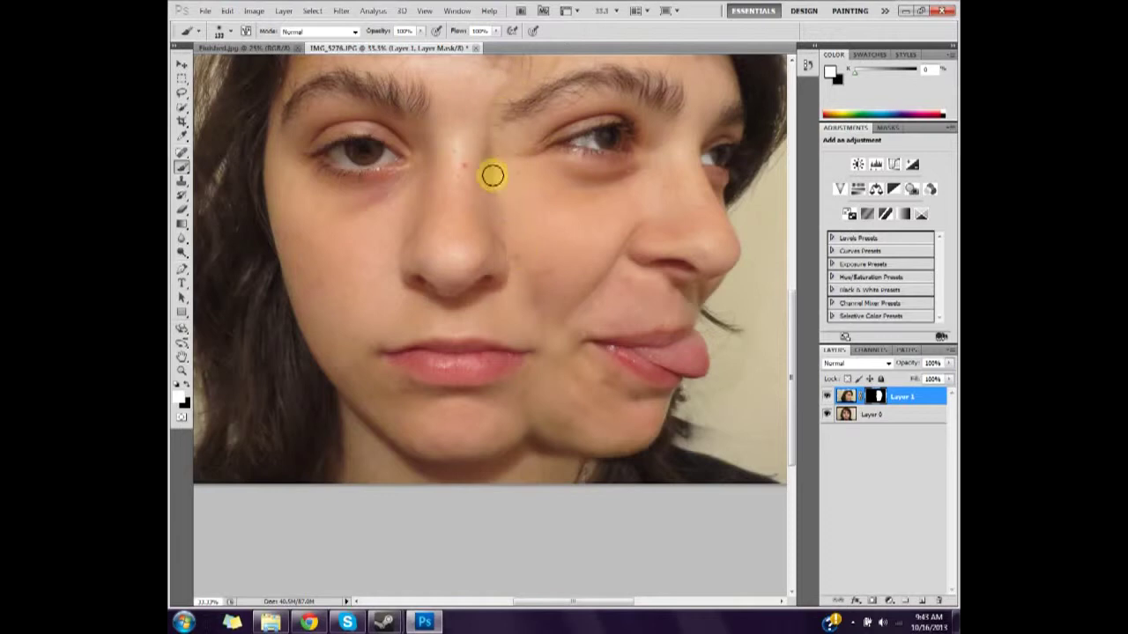
{"action": "left_click", "coordinate": [229, 12]}
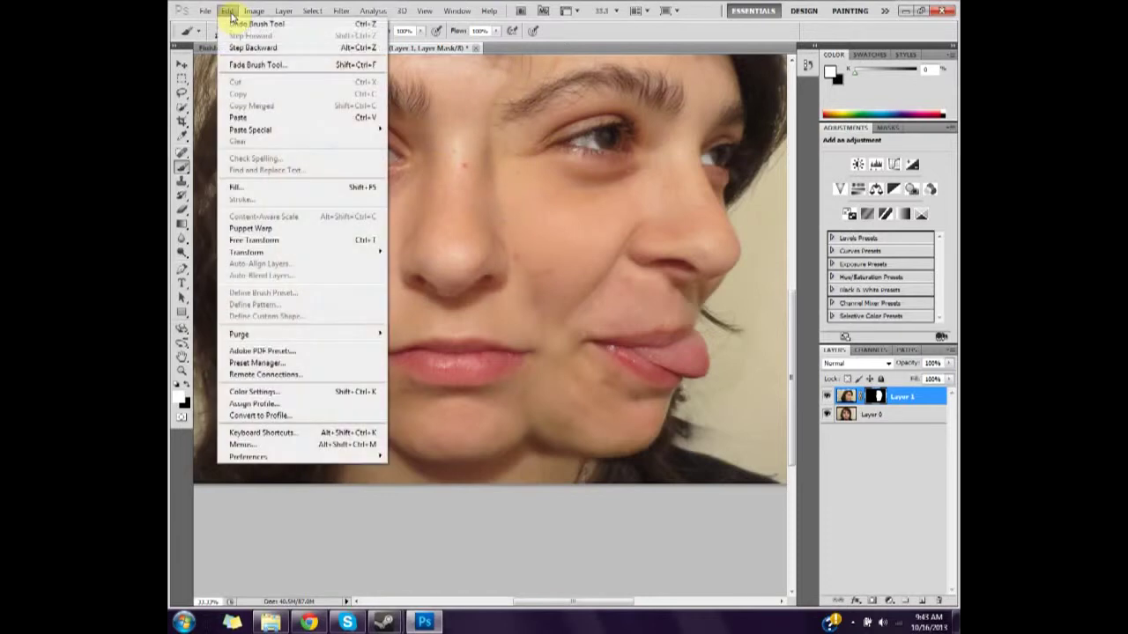
Drag Layer 1 slightly left and up in Free Transform and apply the change
{"action": "left_click", "coordinate": [266, 240]}
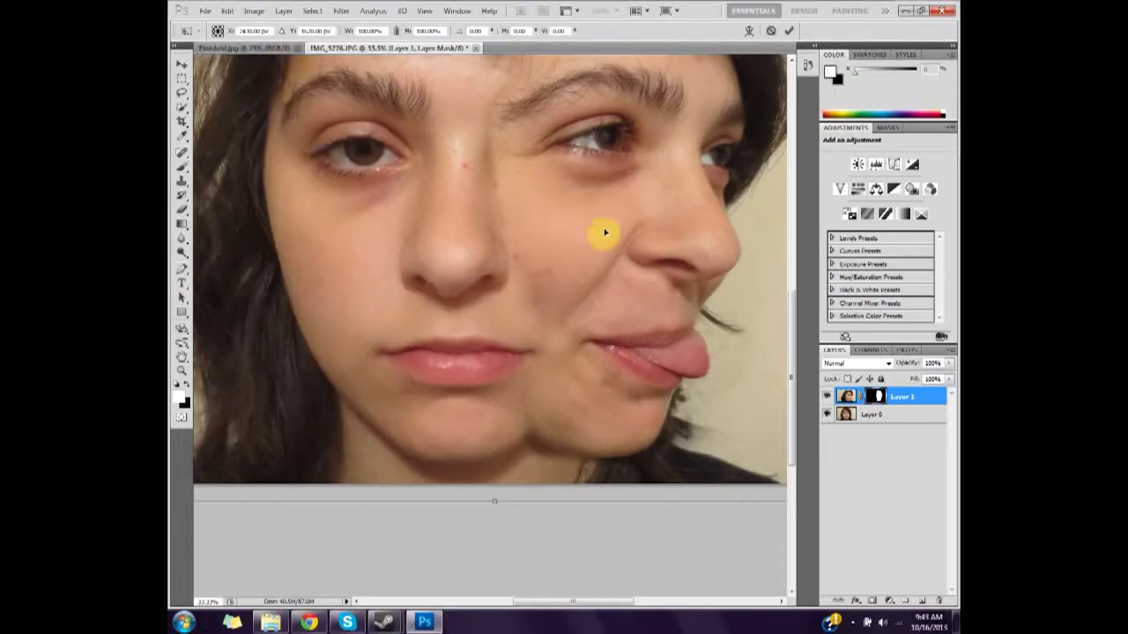
{"action": "left_click_drag", "start_coordinate": [599, 243], "coordinate": [601, 243]}
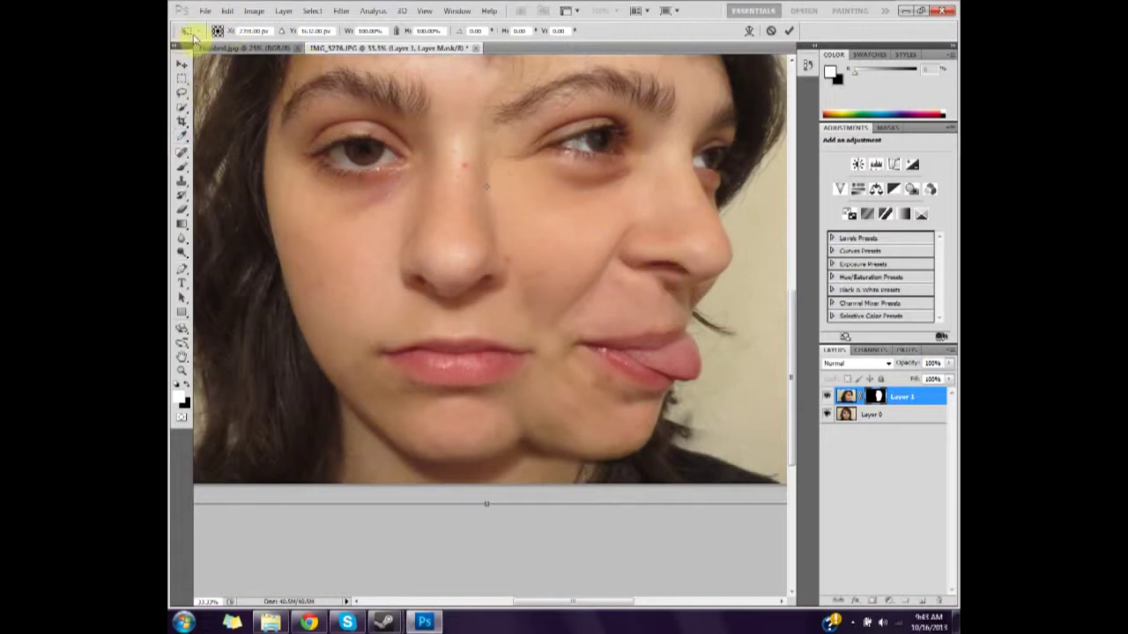
{"action": "left_click", "coordinate": [181, 66]}
{"action": "left_click", "coordinate": [531, 236]}
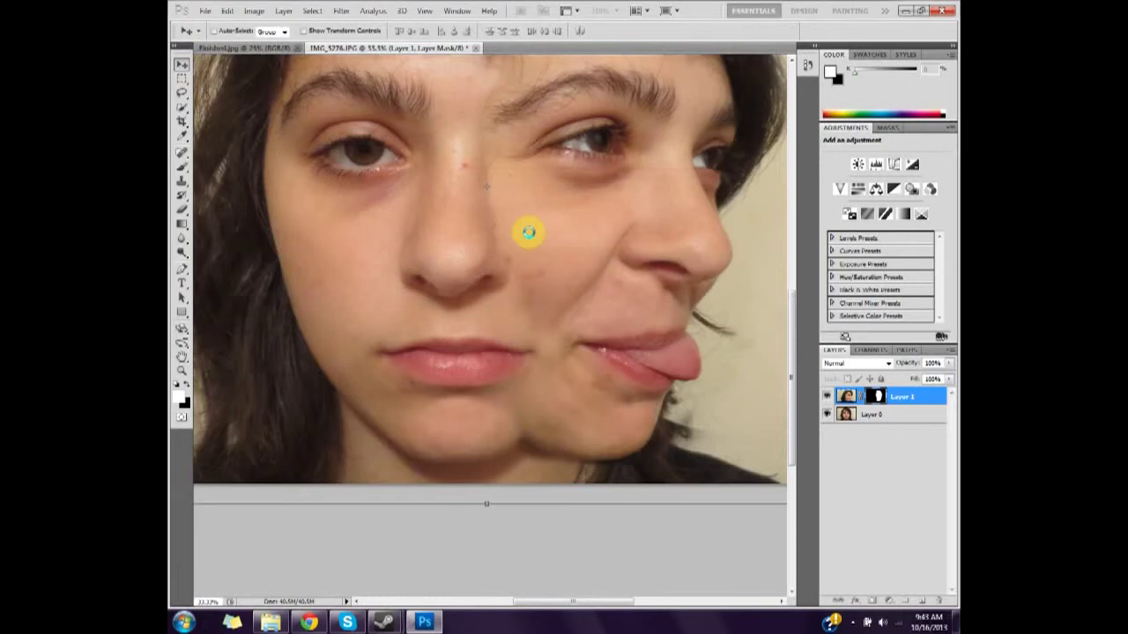
Paint white on the mask along the jaw-cheek seam and reveal the hair and shoulder below the chin
{"action": "left_click", "coordinate": [183, 168]}
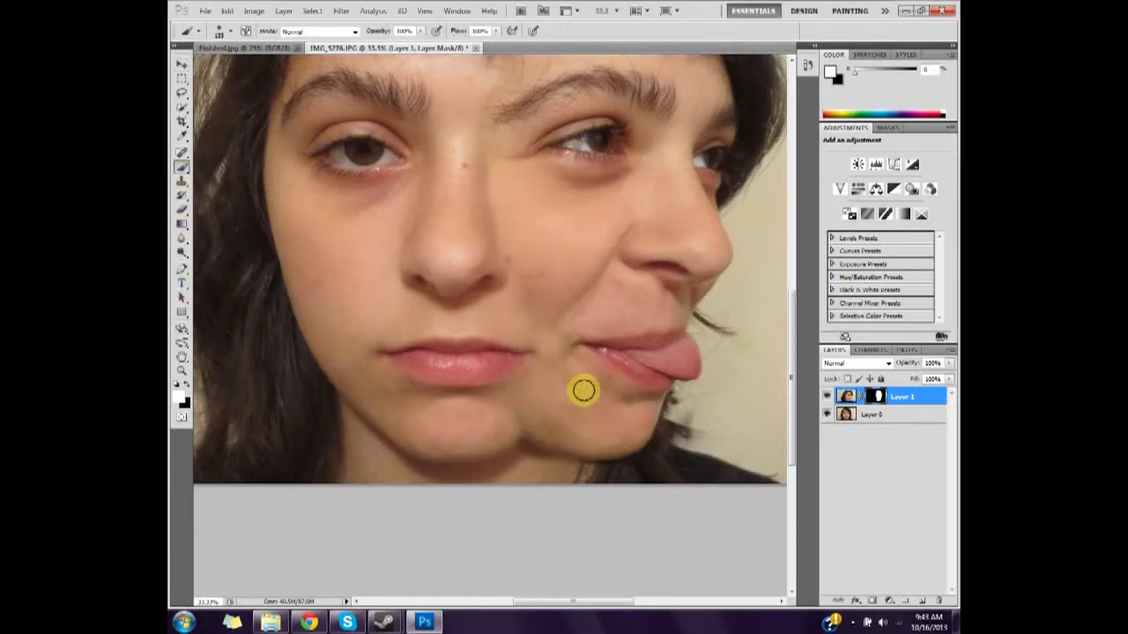
{"action": "mouse_move", "coordinate": [537, 434]}
{"action": "left_mouse_down"}
{"action": "mouse_move", "coordinate": [536, 390]}
{"action": "mouse_move", "coordinate": [557, 368]}
{"action": "mouse_move", "coordinate": [537, 243]}
{"action": "mouse_move", "coordinate": [526, 230]}
{"action": "mouse_move", "coordinate": [526, 248]}
{"action": "mouse_move", "coordinate": [490, 110]}
{"action": "mouse_move", "coordinate": [496, 77]}
{"action": "mouse_move", "coordinate": [522, 78]}
{"action": "mouse_move", "coordinate": [502, 168]}
{"action": "left_mouse_up"}
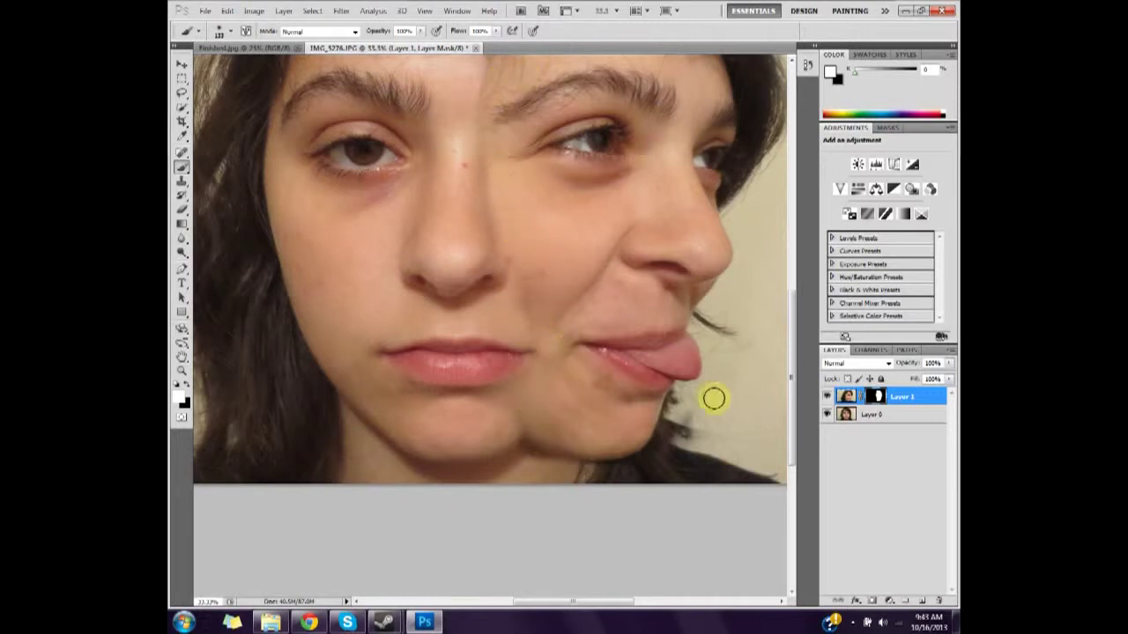
{"action": "mouse_move", "coordinate": [714, 399]}
{"action": "left_mouse_down"}
{"action": "mouse_move", "coordinate": [703, 438]}
{"action": "mouse_move", "coordinate": [750, 458]}
{"action": "mouse_move", "coordinate": [664, 441]}
{"action": "mouse_move", "coordinate": [795, 488]}
{"action": "mouse_move", "coordinate": [762, 454]}
{"action": "mouse_move", "coordinate": [808, 483]}
{"action": "left_mouse_up"}
{"action": "left_click", "coordinate": [649, 602]}
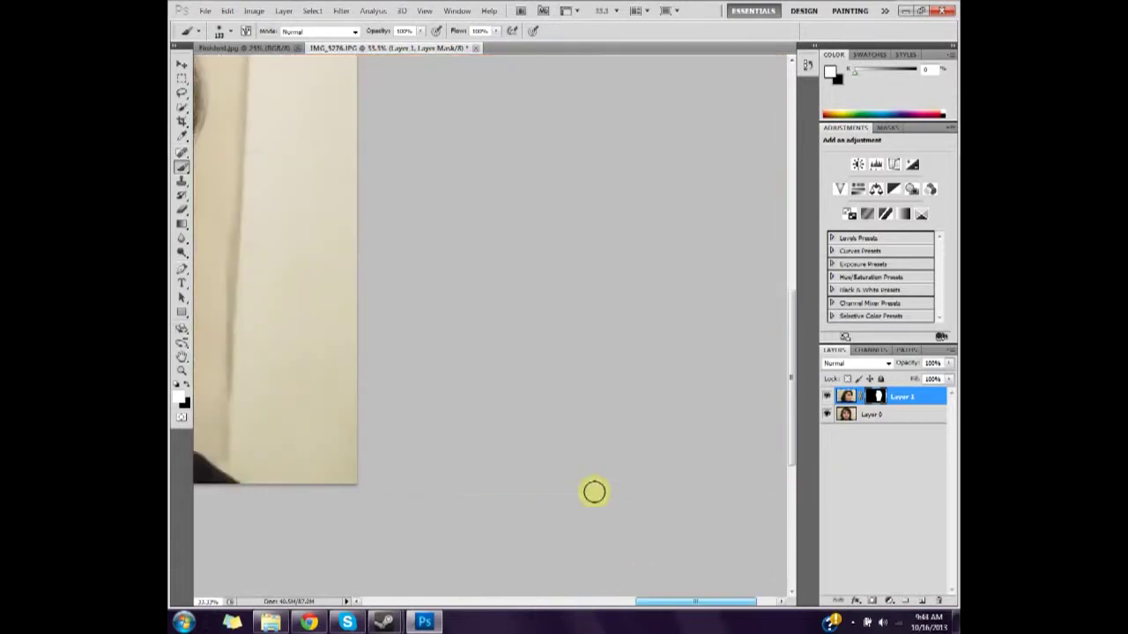
{"action": "left_click_drag", "start_coordinate": [660, 595], "coordinate": [528, 604]}
{"action": "left_click_drag", "start_coordinate": [793, 414], "coordinate": [795, 340]}
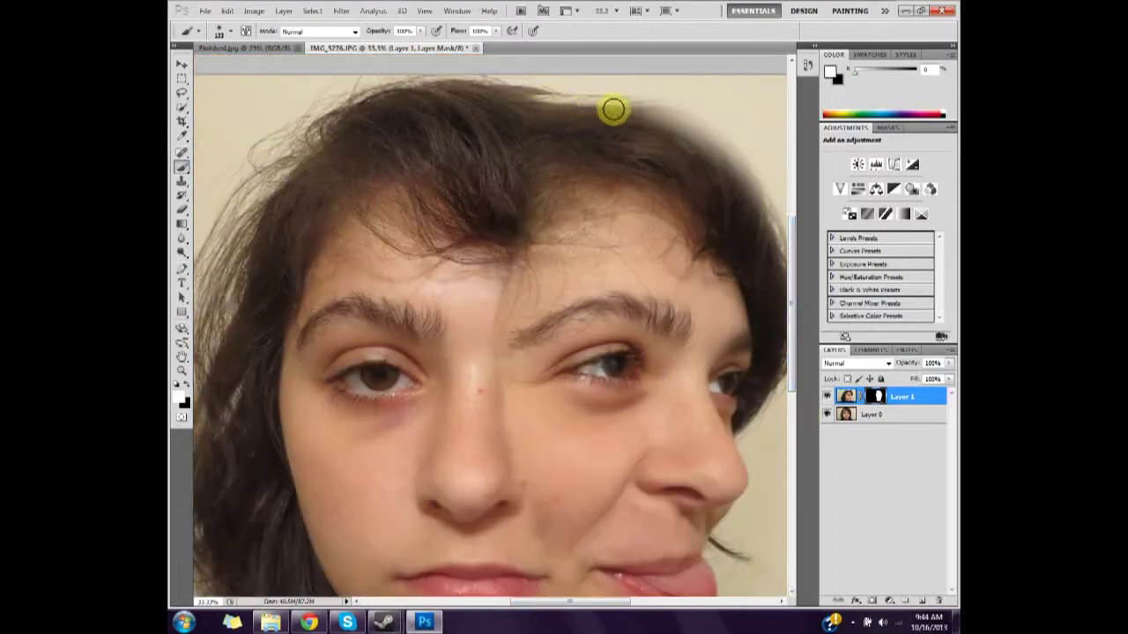
Reveal the hair along the top edge, then paint black on the mask up to the hairline
{"action": "mouse_move", "coordinate": [614, 109]}
{"action": "left_mouse_down"}
{"action": "mouse_move", "coordinate": [691, 121]}
{"action": "mouse_move", "coordinate": [738, 212]}
{"action": "mouse_move", "coordinate": [794, 262]}
{"action": "mouse_move", "coordinate": [726, 169]}
{"action": "mouse_move", "coordinate": [653, 133]}
{"action": "mouse_move", "coordinate": [695, 132]}
{"action": "mouse_move", "coordinate": [731, 164]}
{"action": "mouse_move", "coordinate": [670, 109]}
{"action": "mouse_move", "coordinate": [743, 180]}
{"action": "mouse_move", "coordinate": [759, 254]}
{"action": "mouse_move", "coordinate": [773, 217]}
{"action": "mouse_move", "coordinate": [679, 106]}
{"action": "mouse_move", "coordinate": [618, 119]}
{"action": "mouse_move", "coordinate": [583, 108]}
{"action": "mouse_move", "coordinate": [616, 101]}
{"action": "left_mouse_up"}
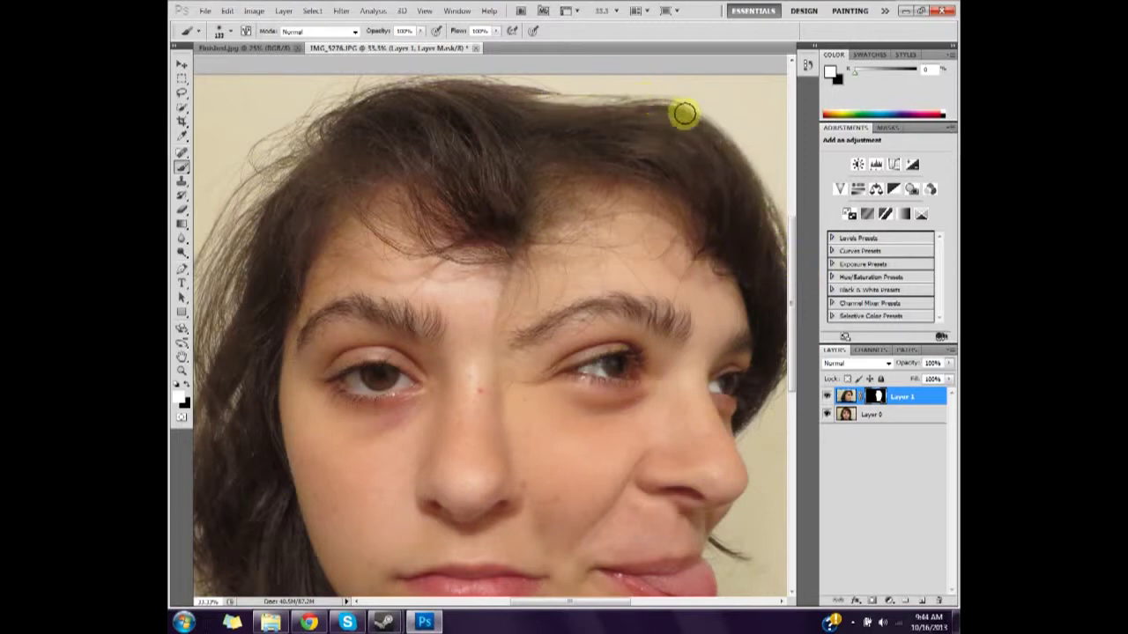
{"action": "left_click_drag", "start_coordinate": [684, 113], "coordinate": [342, 80]}
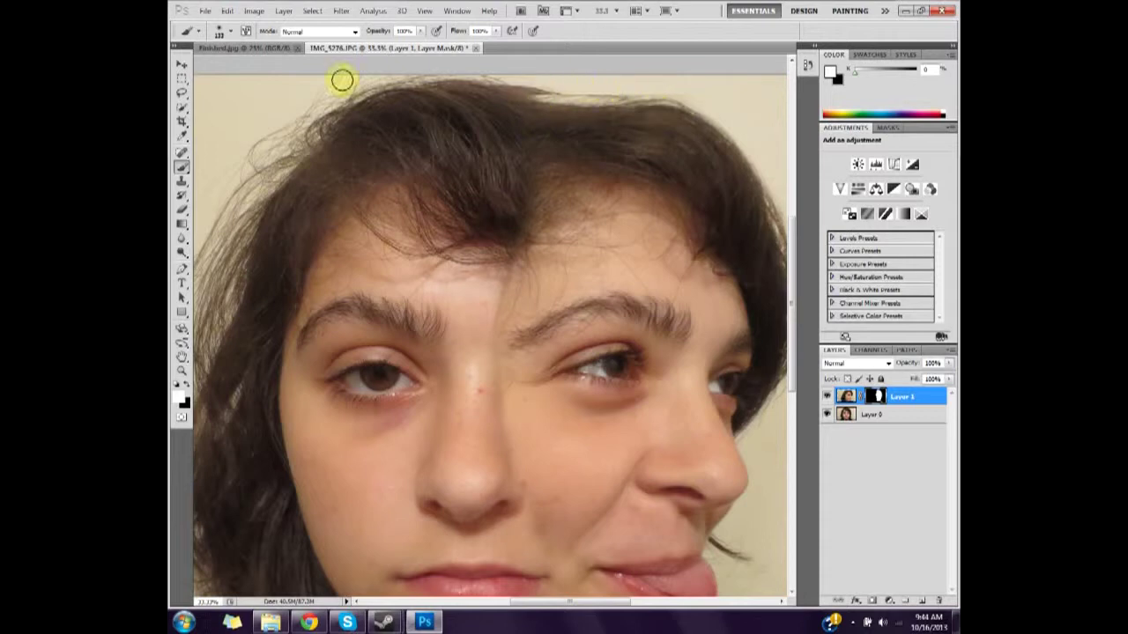
{"action": "left_click", "coordinate": [189, 399]}
{"action": "left_click_drag", "start_coordinate": [506, 163], "coordinate": [537, 95]}
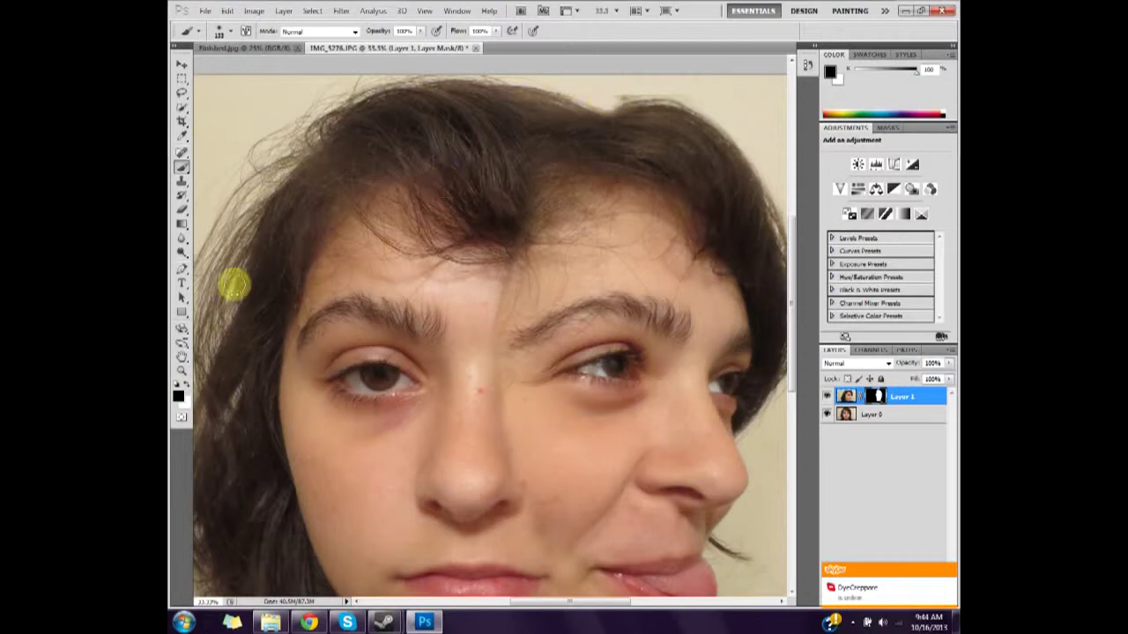
{"action": "left_click", "coordinate": [182, 371]}
Zoom to 100% on the hairline and paint white on the mask along it with an adjusted brush
{"action": "left_click_drag", "start_coordinate": [626, 93], "coordinate": [513, 177]}
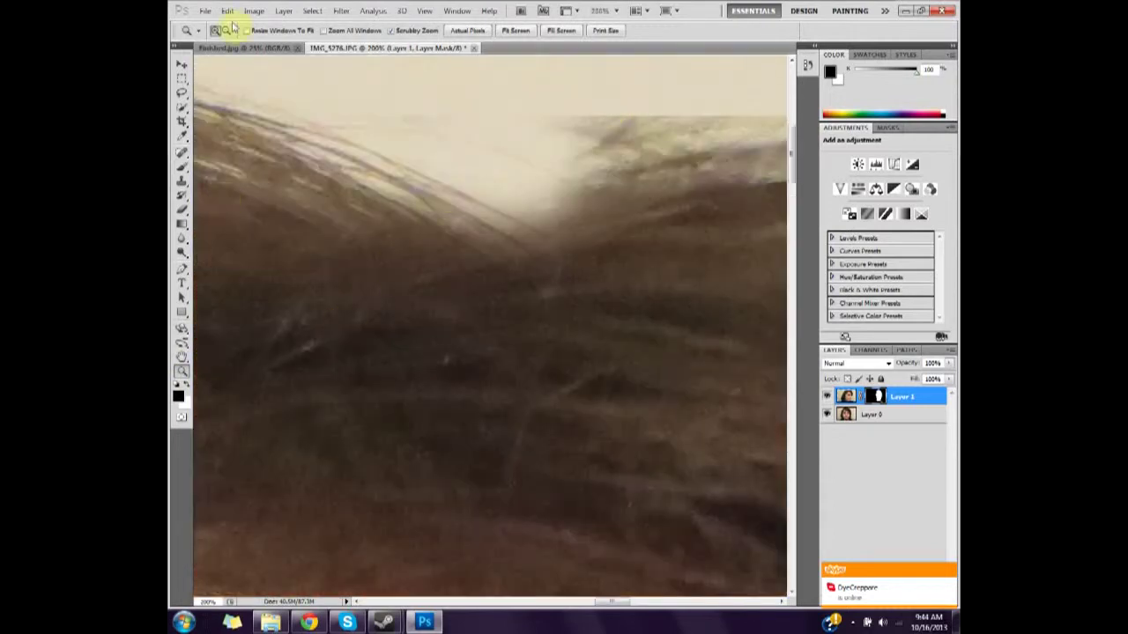
{"action": "left_click", "coordinate": [226, 31]}
{"action": "left_click", "coordinate": [499, 182]}
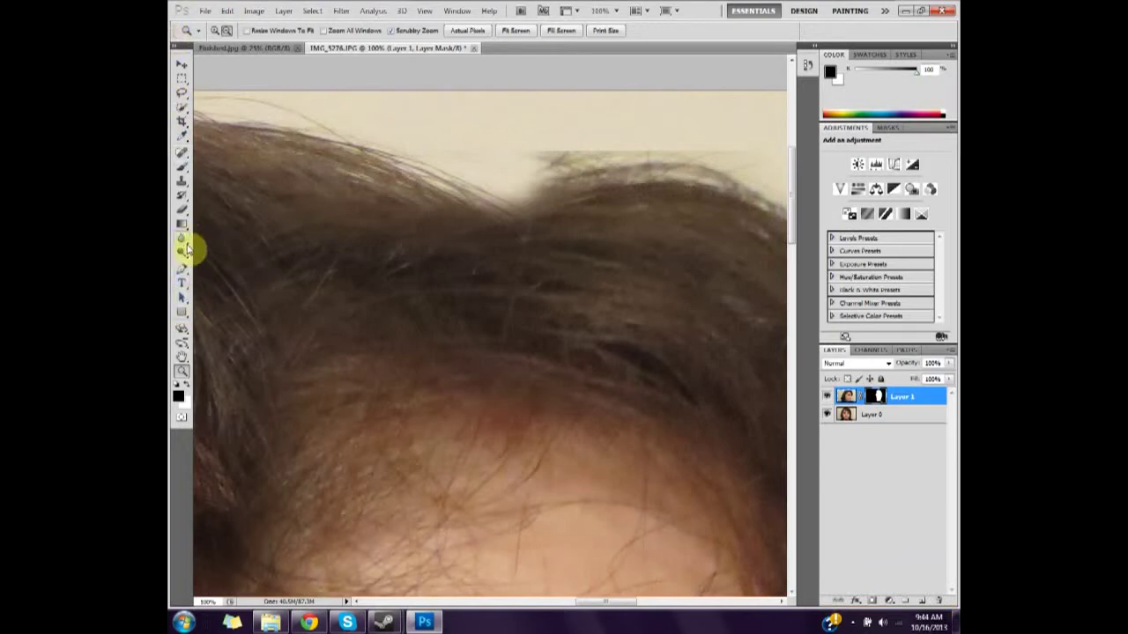
{"action": "left_click", "coordinate": [183, 165]}
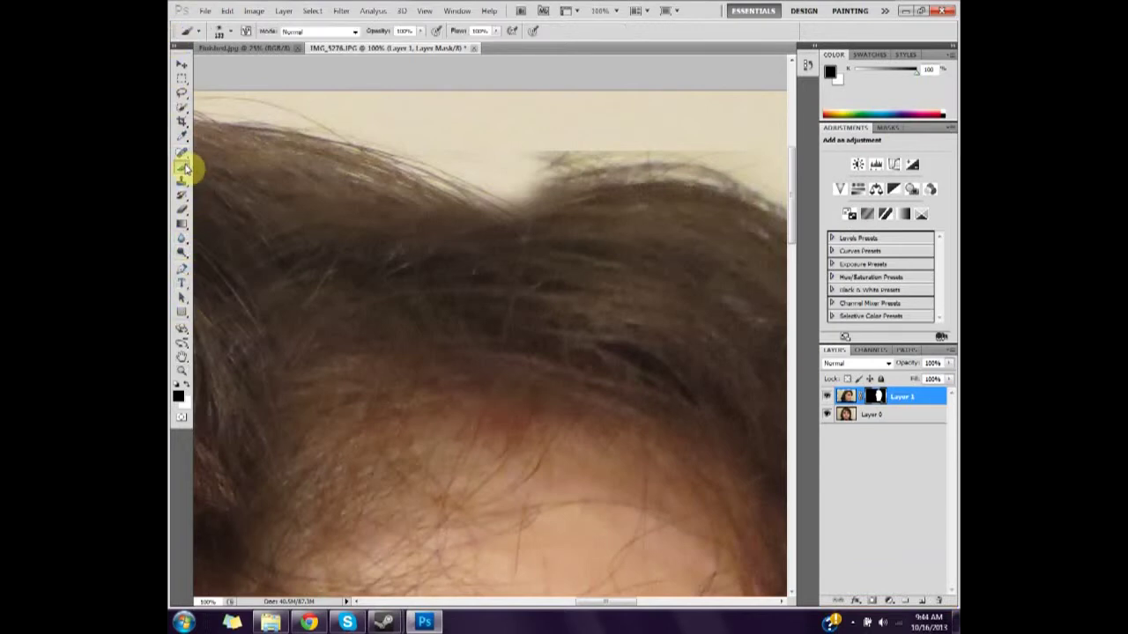
{"action": "left_click", "coordinate": [232, 33]}
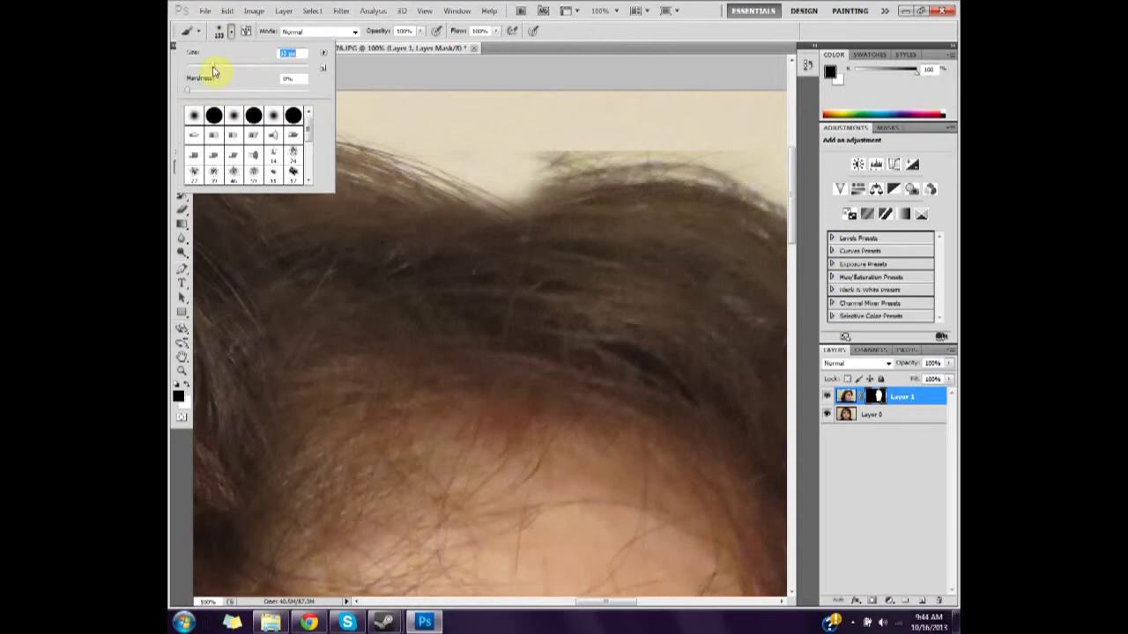
{"action": "left_click", "coordinate": [186, 383]}
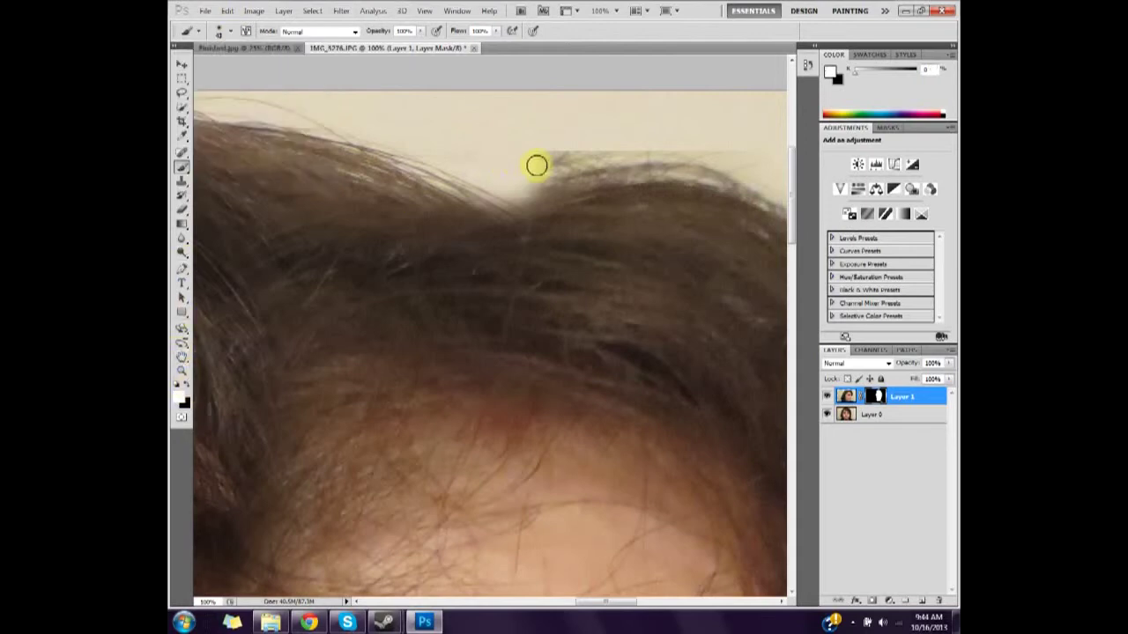
{"action": "left_click_drag", "start_coordinate": [558, 155], "coordinate": [493, 156]}
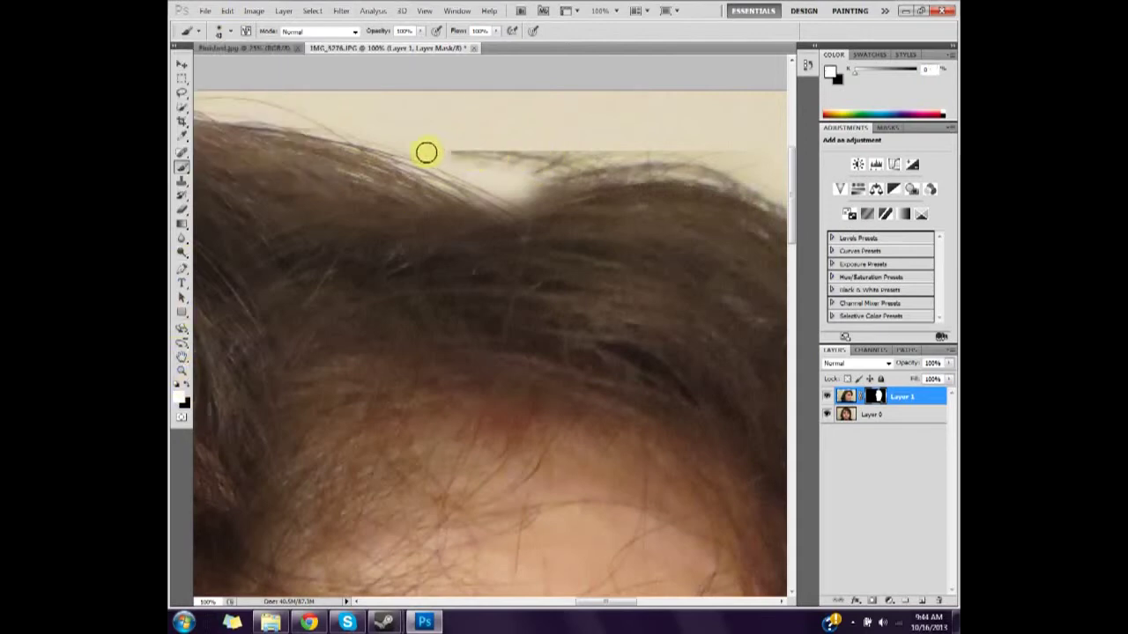
{"action": "left_click", "coordinate": [218, 33]}
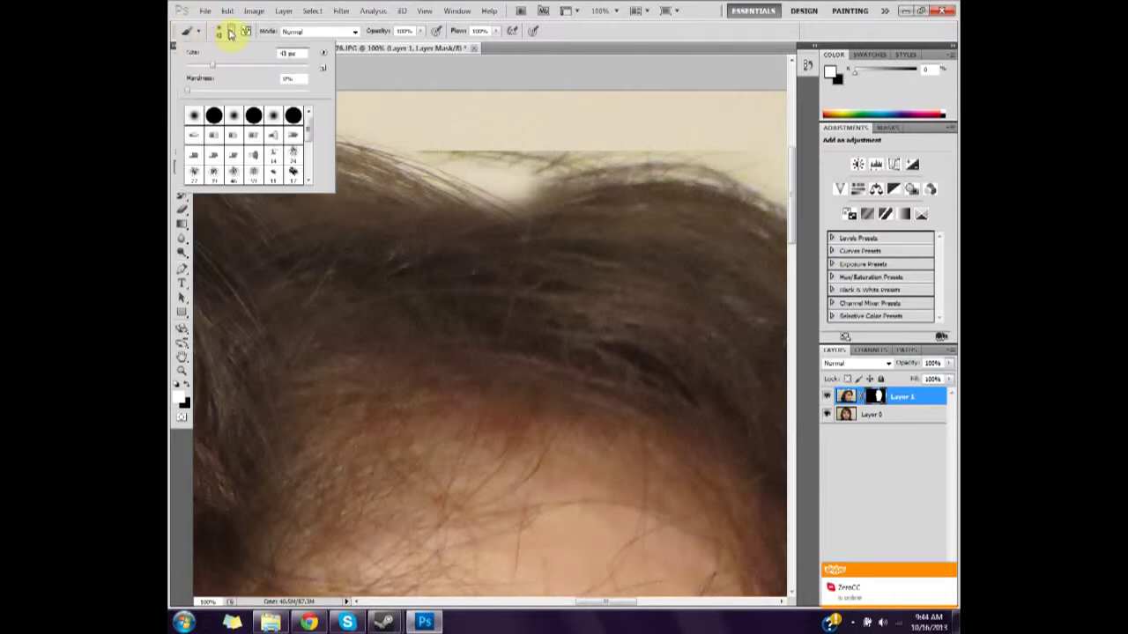
{"action": "left_click", "coordinate": [220, 33]}
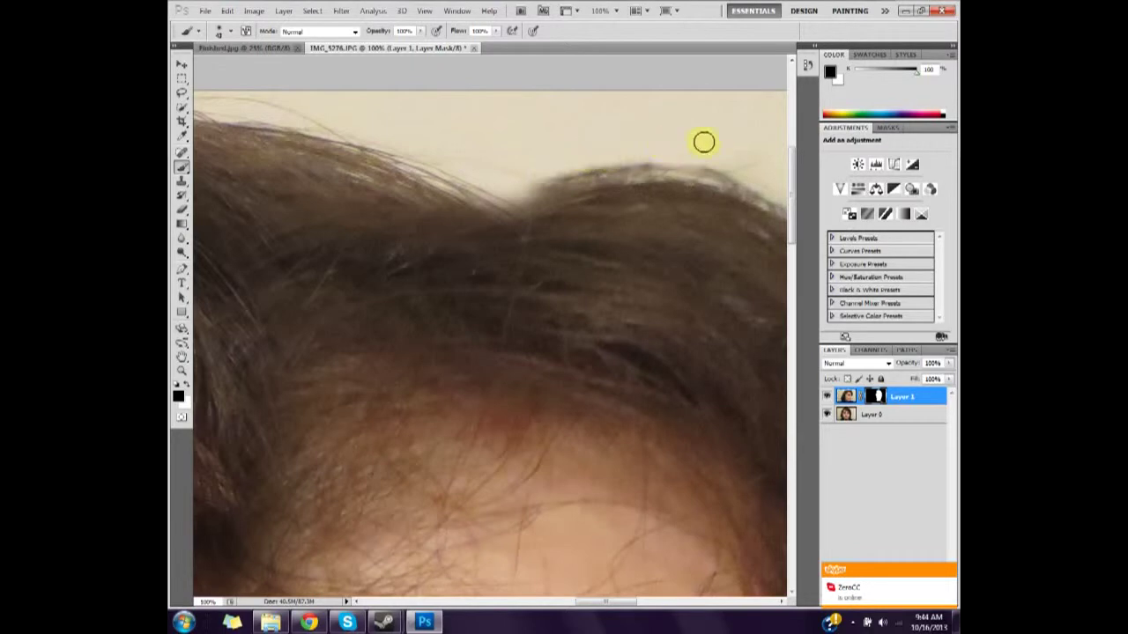
Scroll right and touch up the mask along the right corner of the lips and chin
{"action": "left_click", "coordinate": [679, 601]}
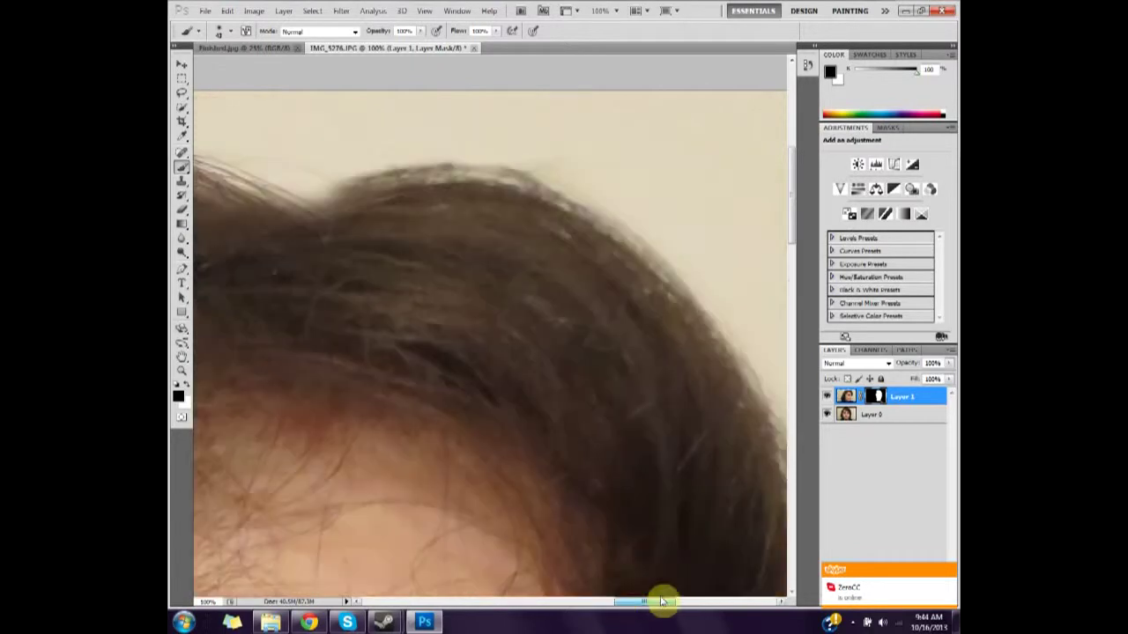
{"action": "left_click_drag", "start_coordinate": [681, 591], "coordinate": [607, 590]}
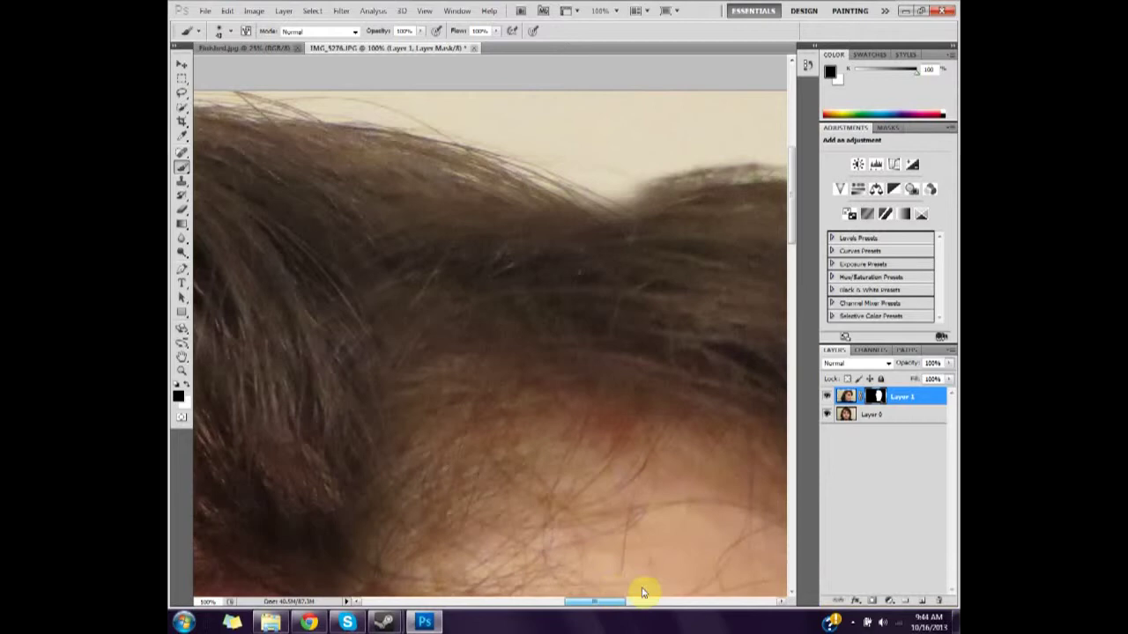
{"action": "scroll", "coordinate": [563, 203], "scroll_direction": "right", "scroll_amount": 3}
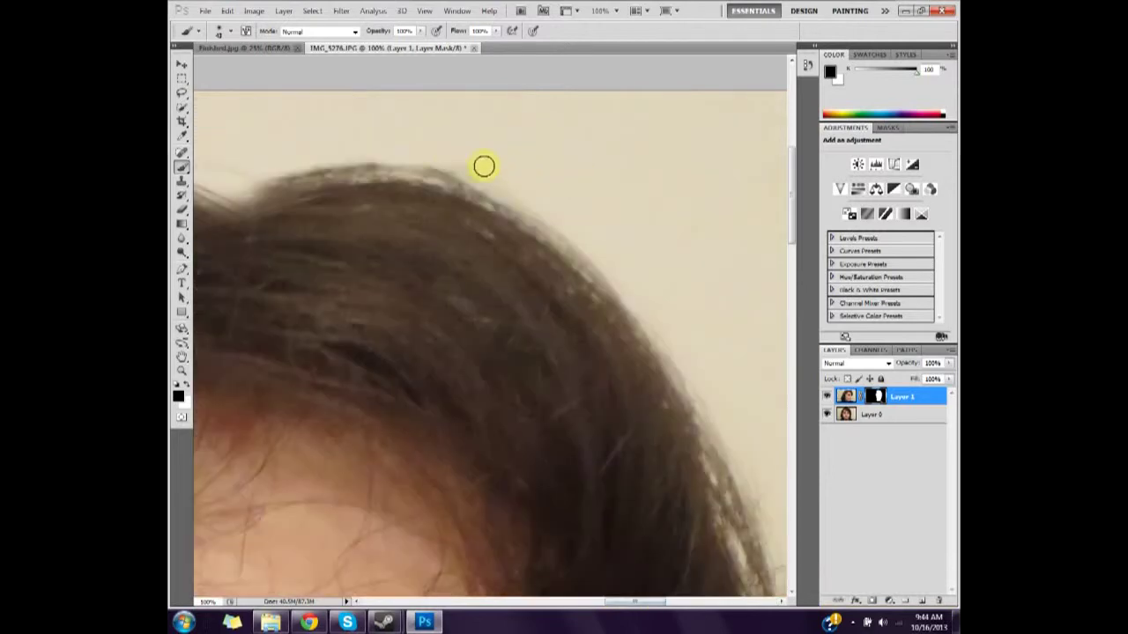
{"action": "left_click_drag", "start_coordinate": [796, 219], "coordinate": [796, 257]}
{"action": "left_click_drag", "start_coordinate": [648, 603], "coordinate": [658, 606]}
{"action": "scroll", "coordinate": [661, 605], "scroll_direction": "right", "scroll_amount": 3}
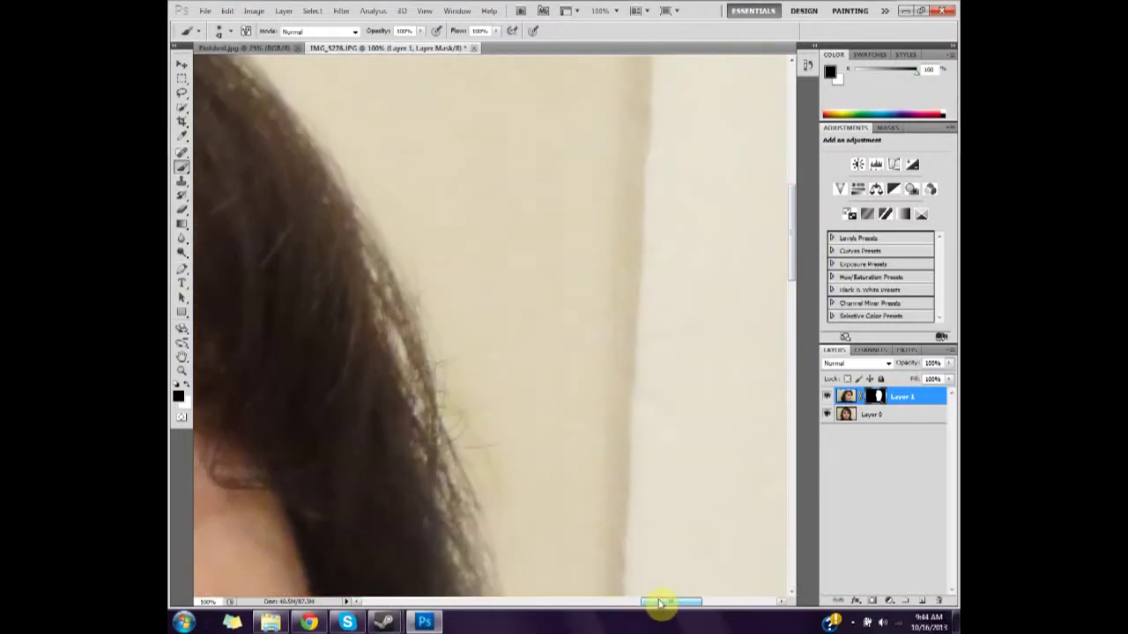
{"action": "left_click_drag", "start_coordinate": [791, 264], "coordinate": [797, 458]}
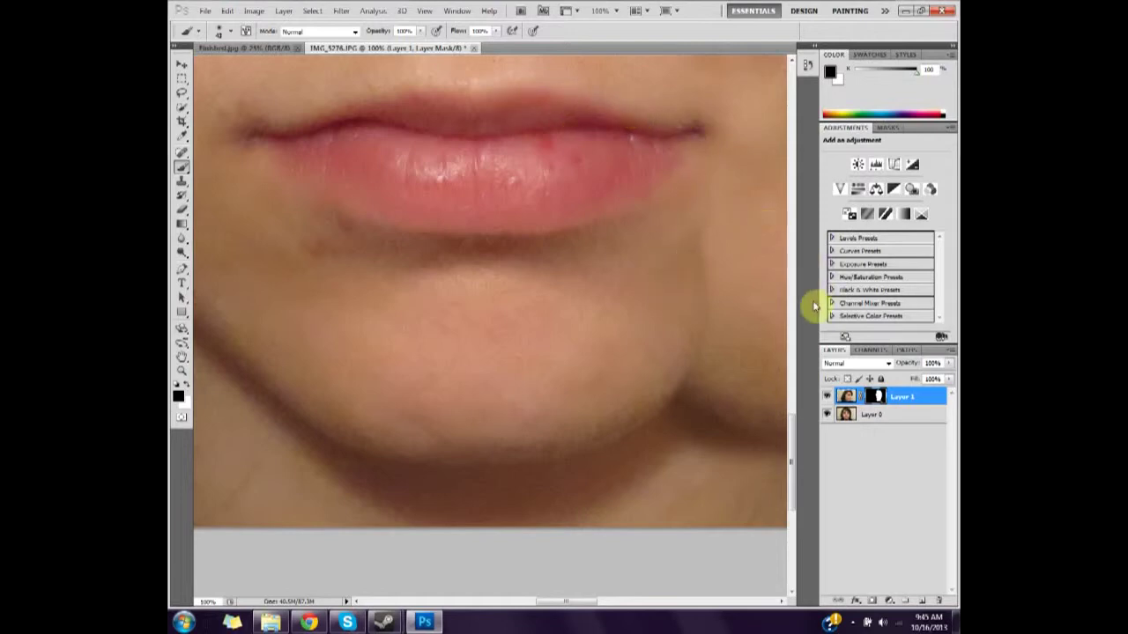
Paint the mask along the frown line between the eyebrows and down the nose bridge
{"action": "left_click_drag", "start_coordinate": [790, 434], "coordinate": [790, 283]}
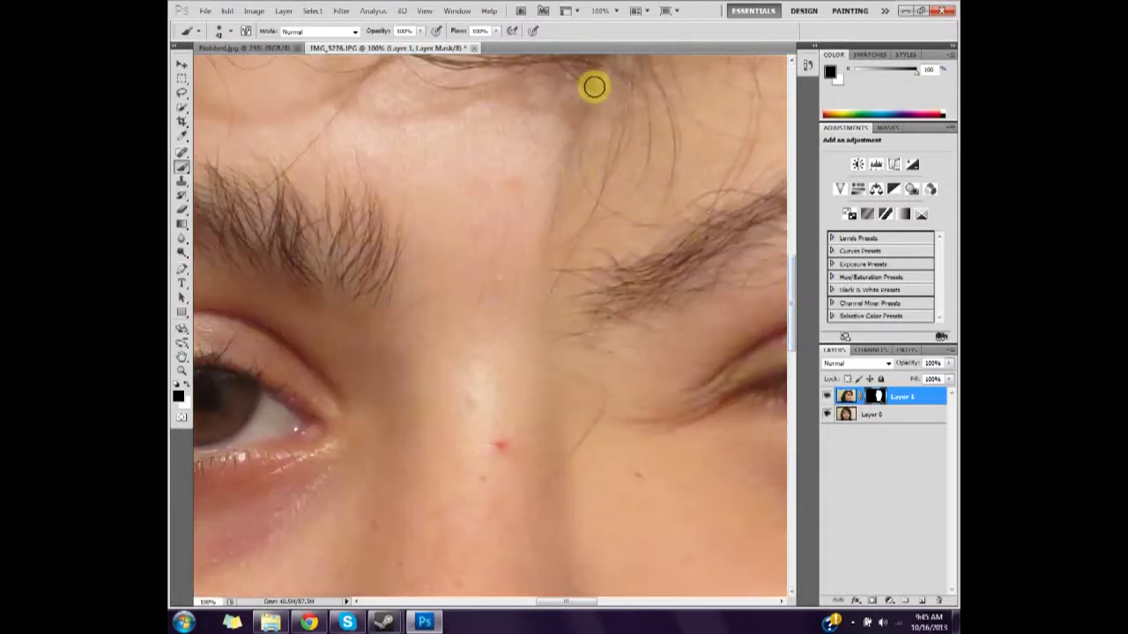
{"action": "mouse_move", "coordinate": [566, 187]}
{"action": "left_mouse_down"}
{"action": "mouse_move", "coordinate": [548, 325]}
{"action": "mouse_move", "coordinate": [553, 157]}
{"action": "mouse_move", "coordinate": [565, 120]}
{"action": "mouse_move", "coordinate": [554, 174]}
{"action": "mouse_move", "coordinate": [573, 91]}
{"action": "mouse_move", "coordinate": [524, 163]}
{"action": "mouse_move", "coordinate": [565, 149]}
{"action": "left_mouse_up"}
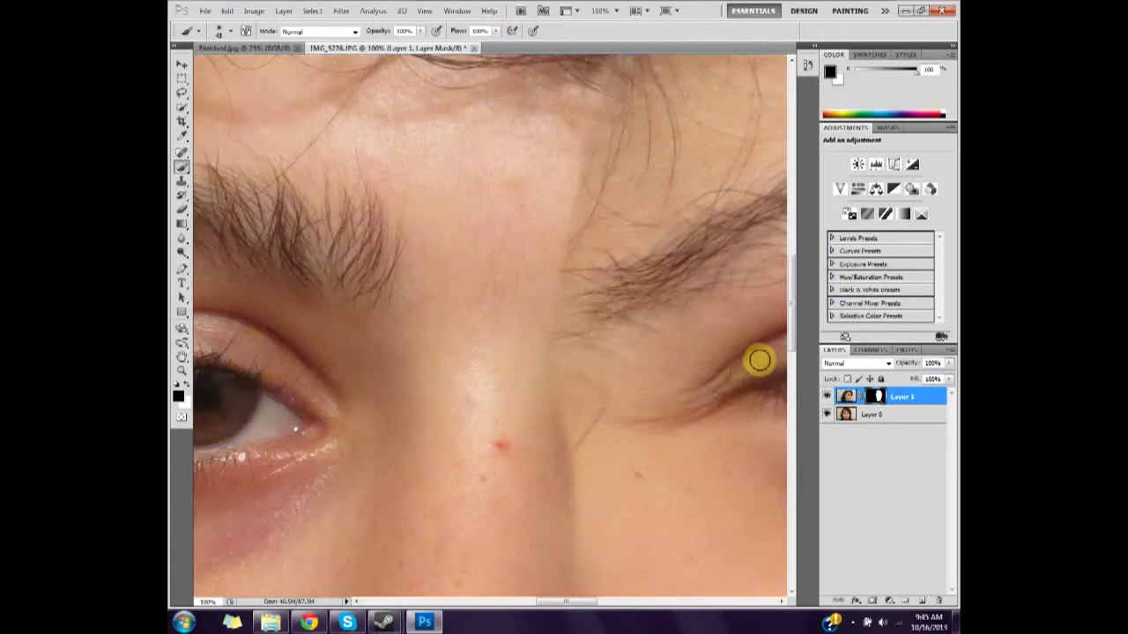
{"action": "scroll", "coordinate": [793, 368], "scroll_direction": "down", "scroll_amount": 5}
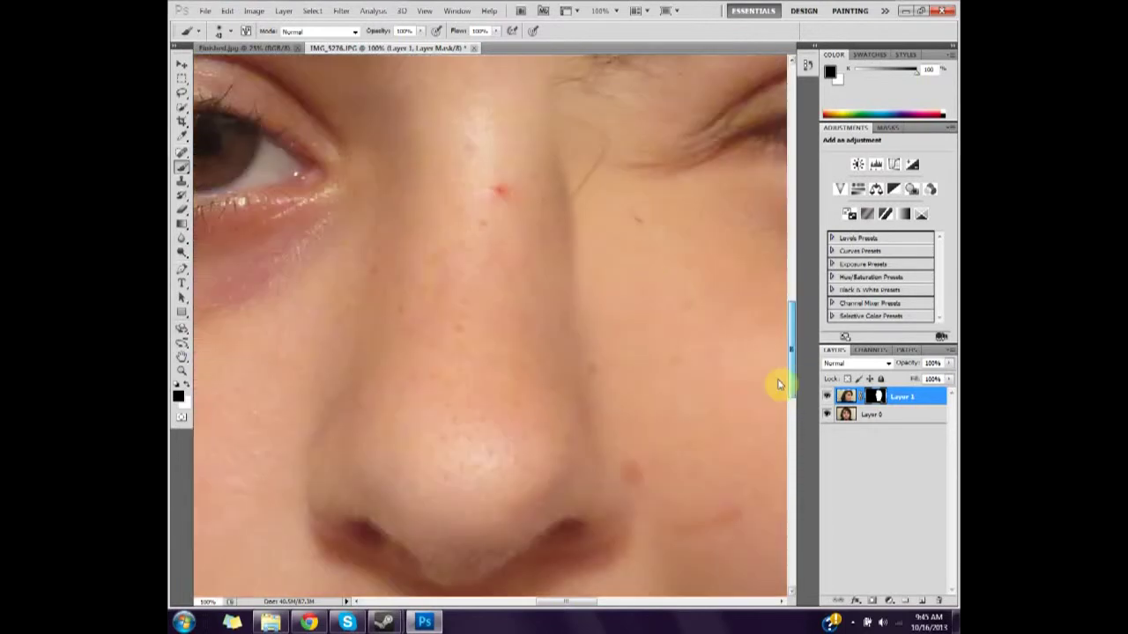
{"action": "left_click_drag", "start_coordinate": [571, 160], "coordinate": [572, 320]}
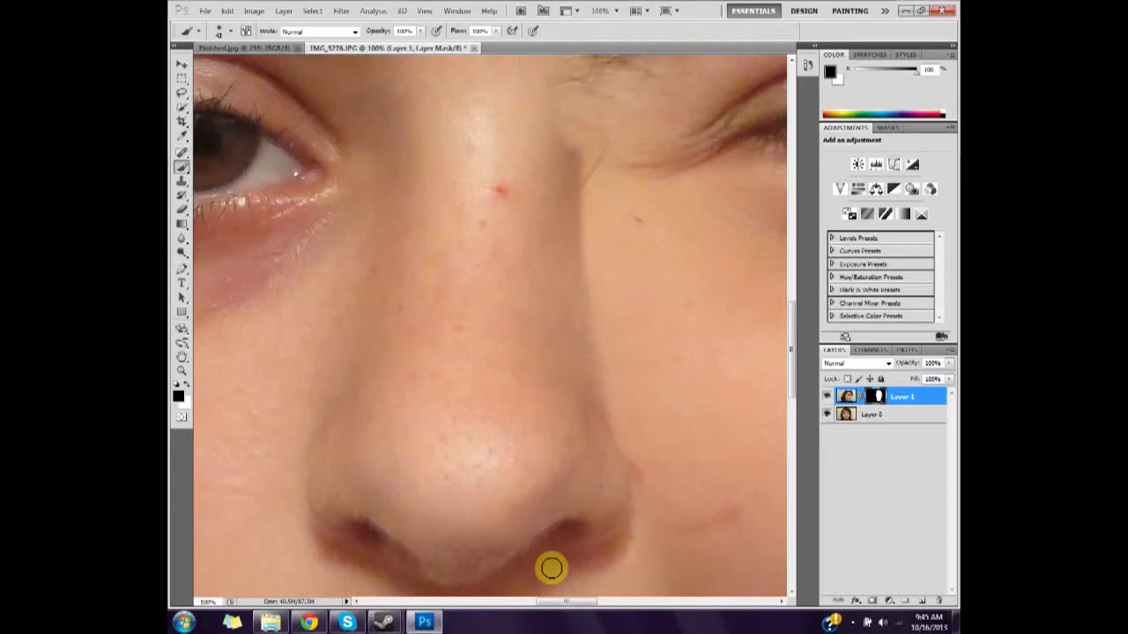
Switch to white and repaint the mask along the right edge of the nose
{"action": "left_click", "coordinate": [186, 386]}
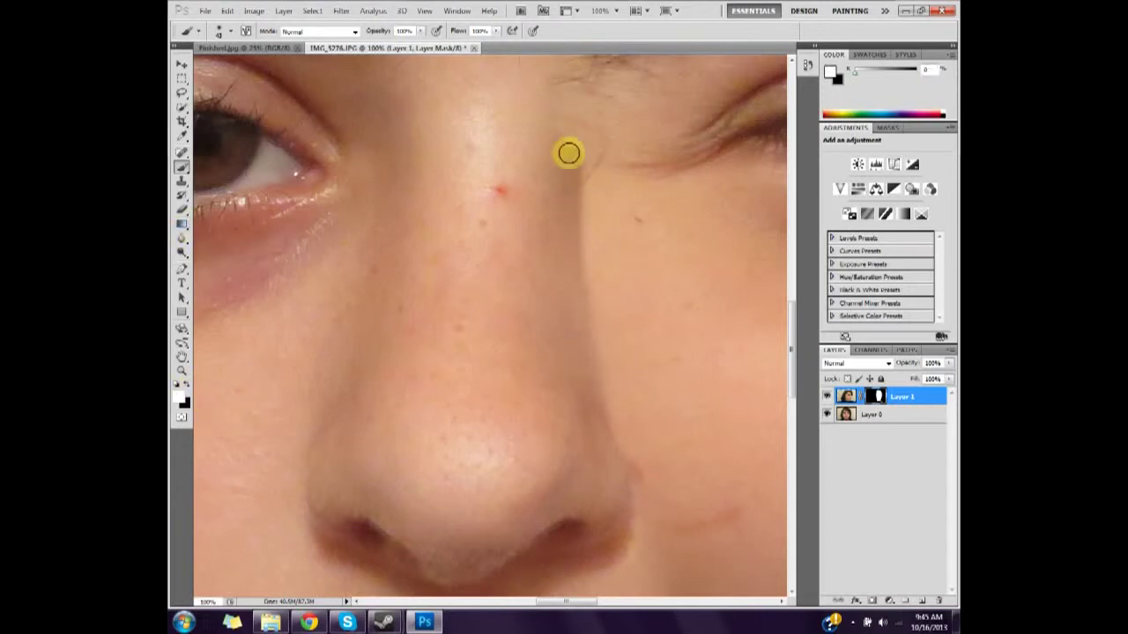
{"action": "mouse_move", "coordinate": [568, 154]}
{"action": "left_mouse_down"}
{"action": "mouse_move", "coordinate": [618, 400]}
{"action": "mouse_move", "coordinate": [605, 336]}
{"action": "mouse_move", "coordinate": [609, 190]}
{"action": "mouse_move", "coordinate": [581, 140]}
{"action": "mouse_move", "coordinate": [599, 367]}
{"action": "mouse_move", "coordinate": [794, 438]}
{"action": "mouse_move", "coordinate": [796, 355]}
{"action": "left_mouse_up"}
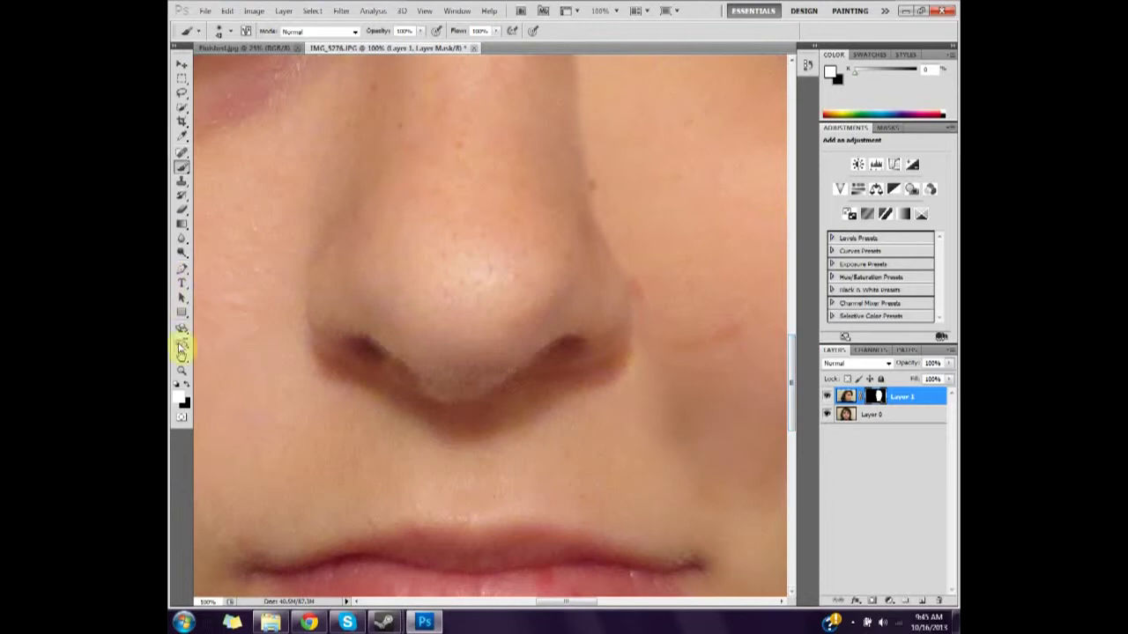
{"action": "left_click", "coordinate": [181, 370]}
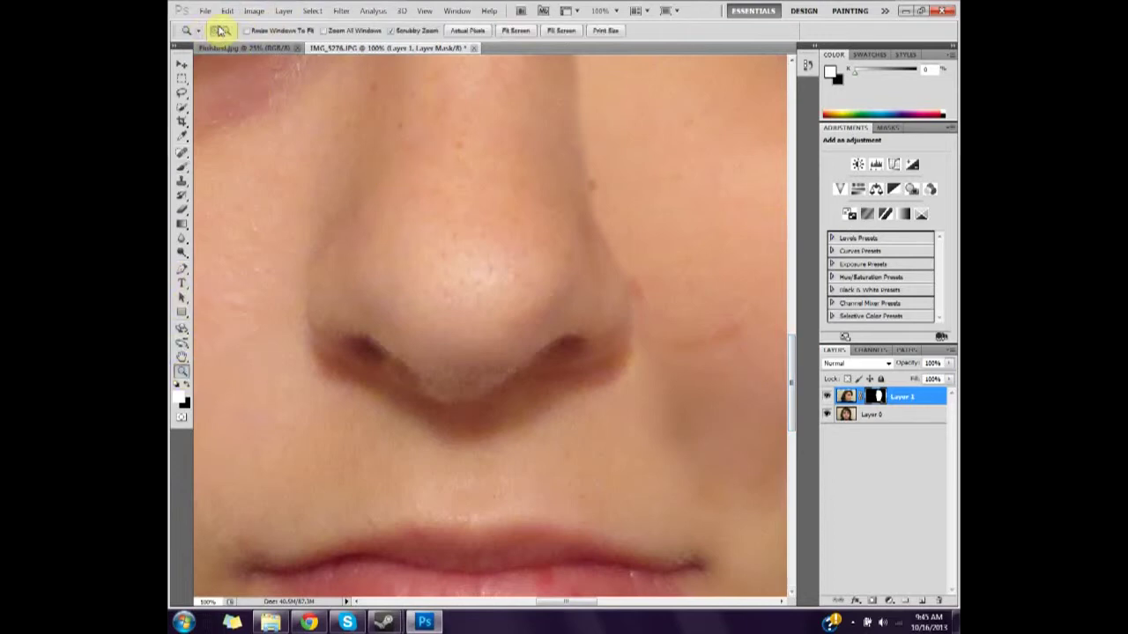
Zoom out on the face and review the brush presets and size/hardness settings
{"action": "left_click", "coordinate": [370, 212], "text": "alt"}
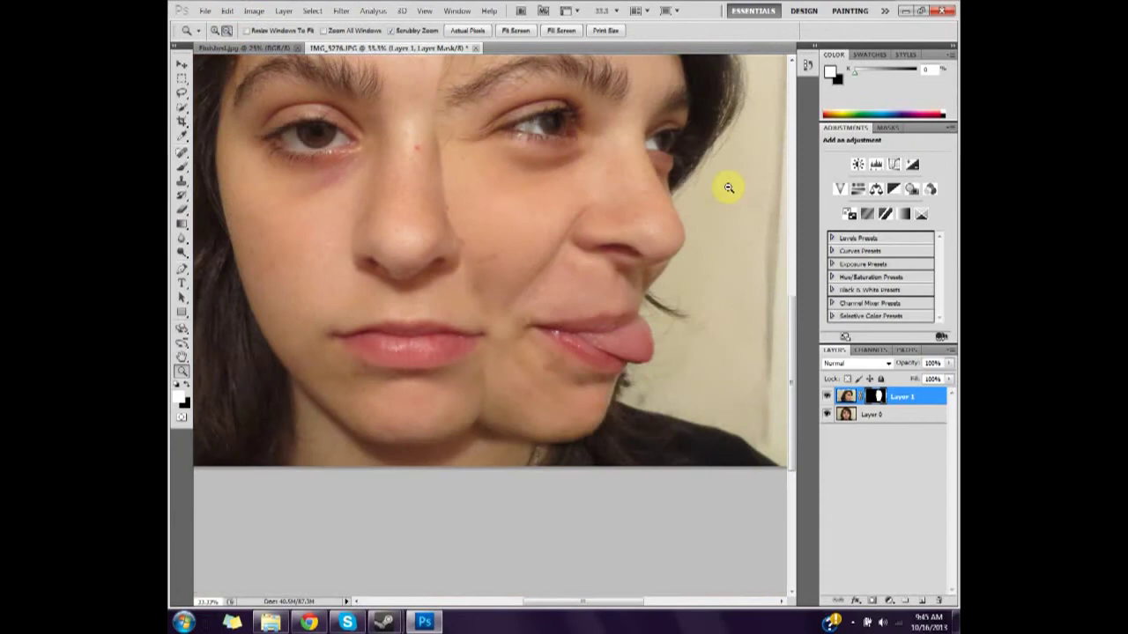
{"action": "left_click_drag", "start_coordinate": [790, 315], "coordinate": [792, 284]}
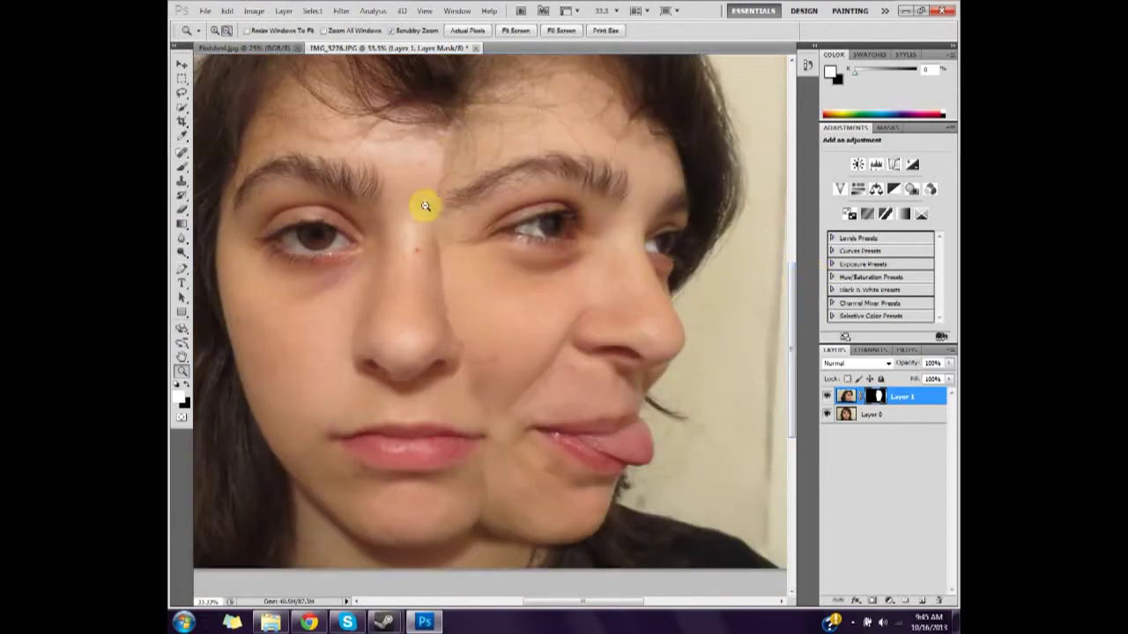
{"action": "left_click", "coordinate": [200, 30]}
{"action": "left_click", "coordinate": [181, 30]}
{"action": "left_click", "coordinate": [184, 161]}
{"action": "left_click", "coordinate": [182, 167]}
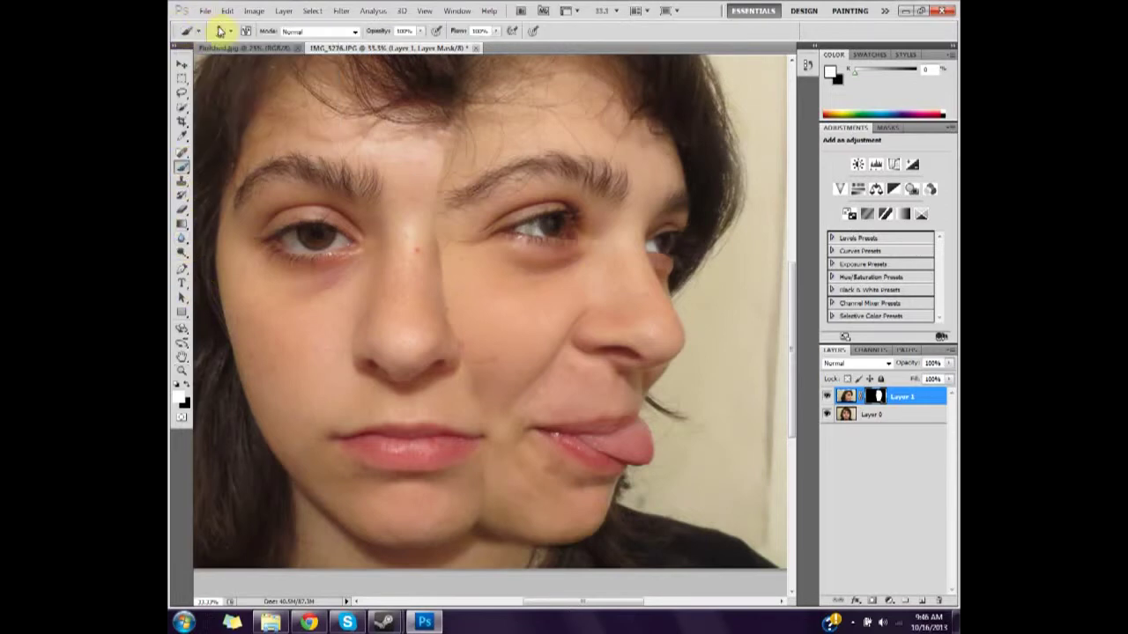
{"action": "left_click", "coordinate": [221, 31]}
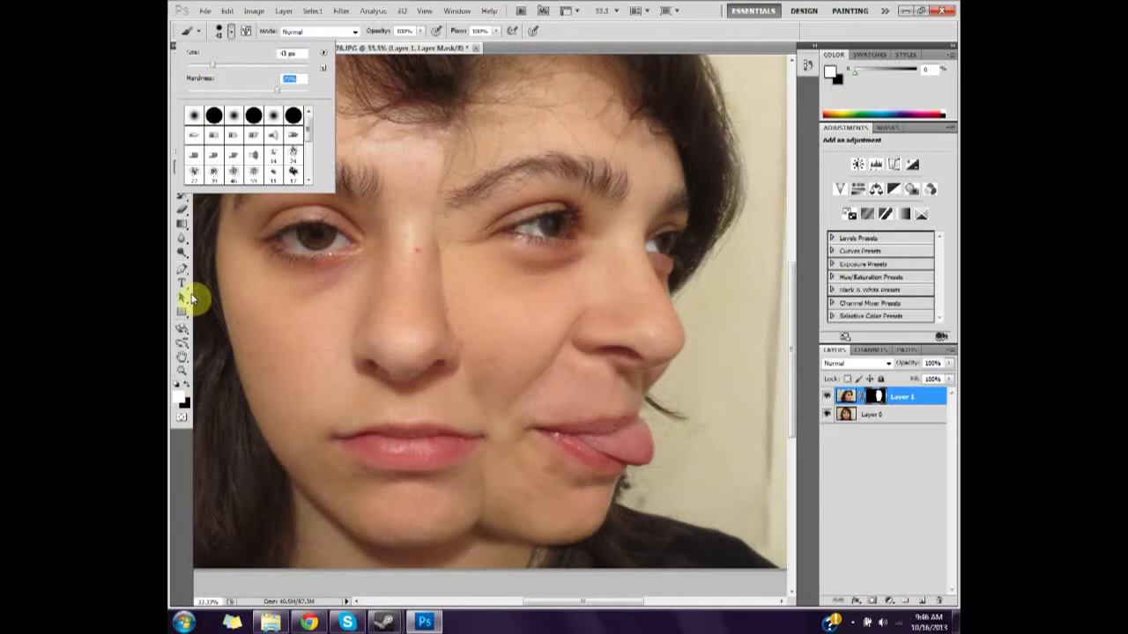
{"action": "left_click", "coordinate": [173, 326]}
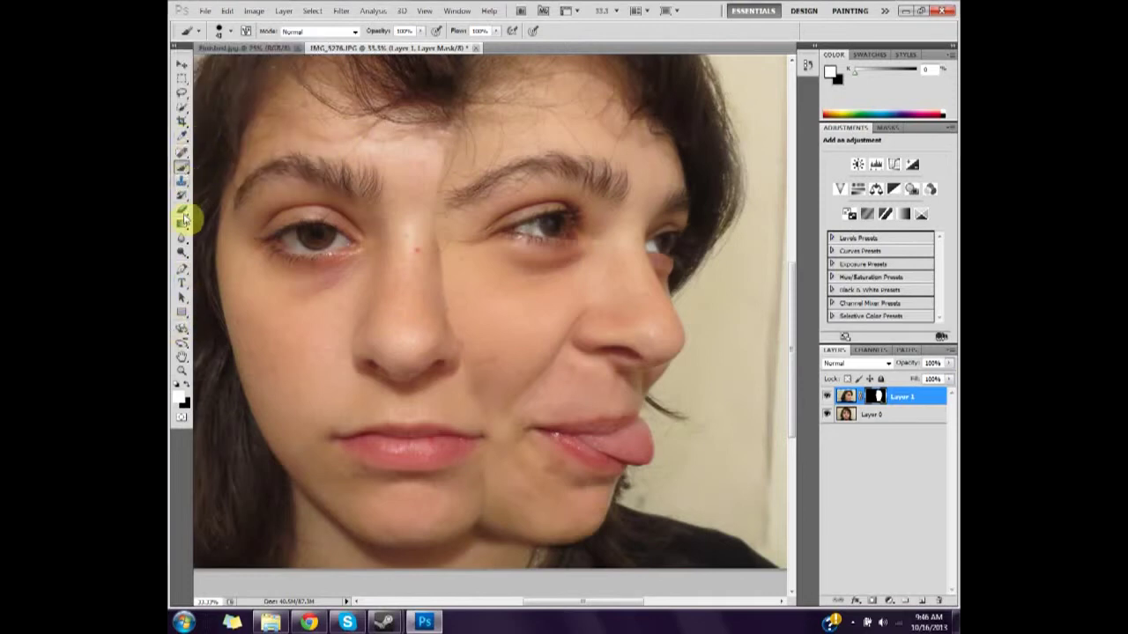
{"action": "left_click", "coordinate": [181, 106]}
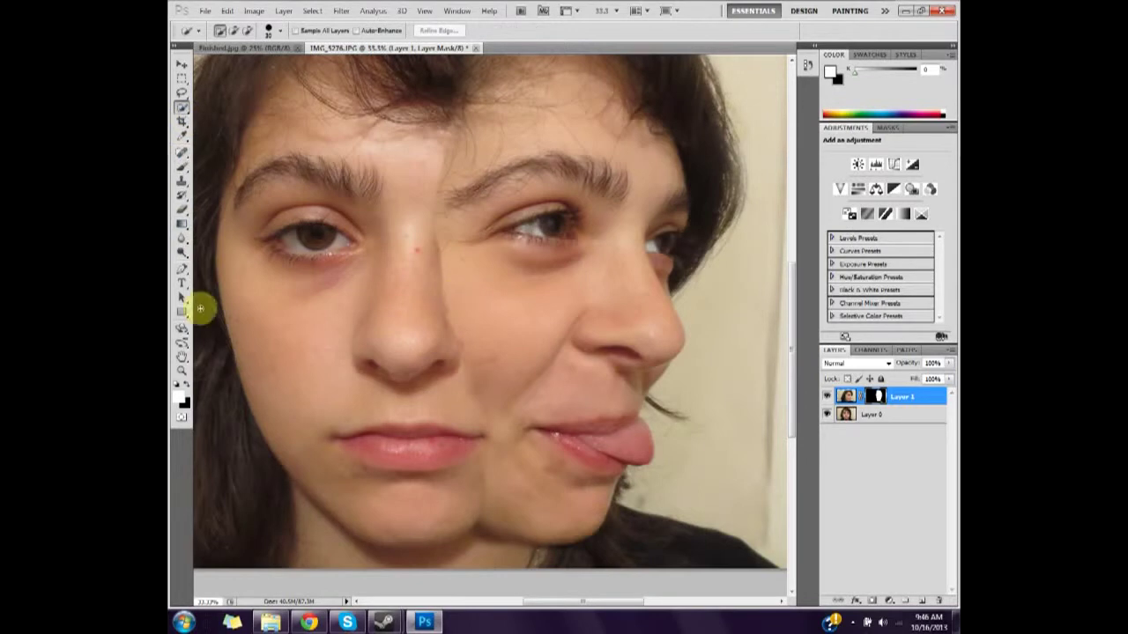
Zoom out to the full composite, then zoom in on the forehead seam to 100%
{"action": "left_click", "coordinate": [182, 377]}
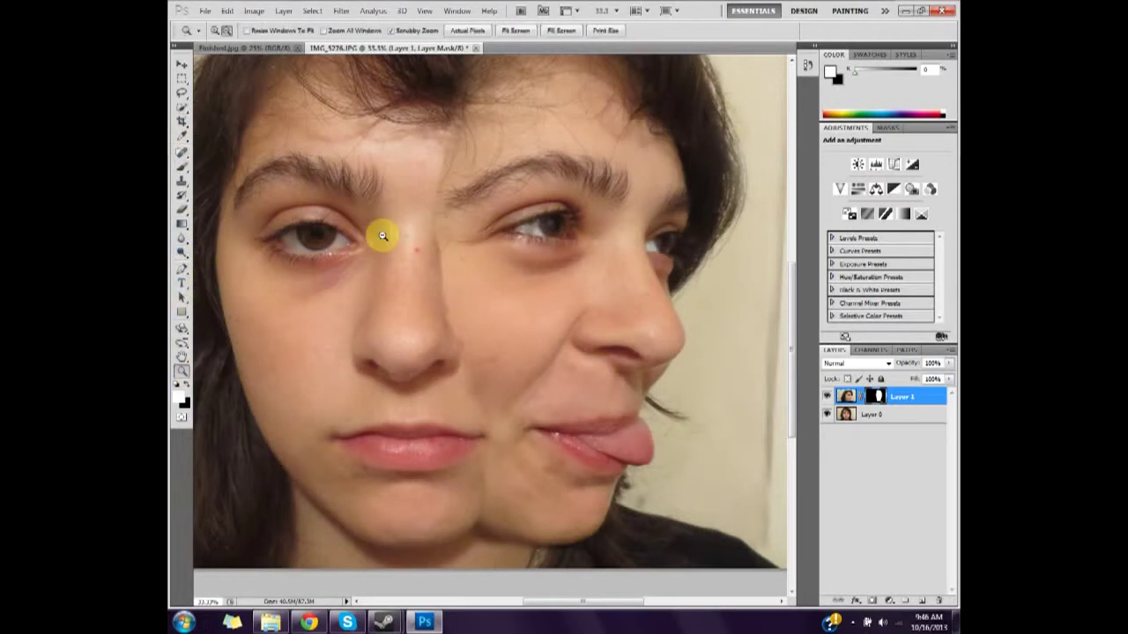
{"action": "left_click", "coordinate": [450, 168], "text": "alt"}
{"action": "left_click", "coordinate": [429, 167], "text": "alt"}
{"action": "left_click", "coordinate": [215, 30]}
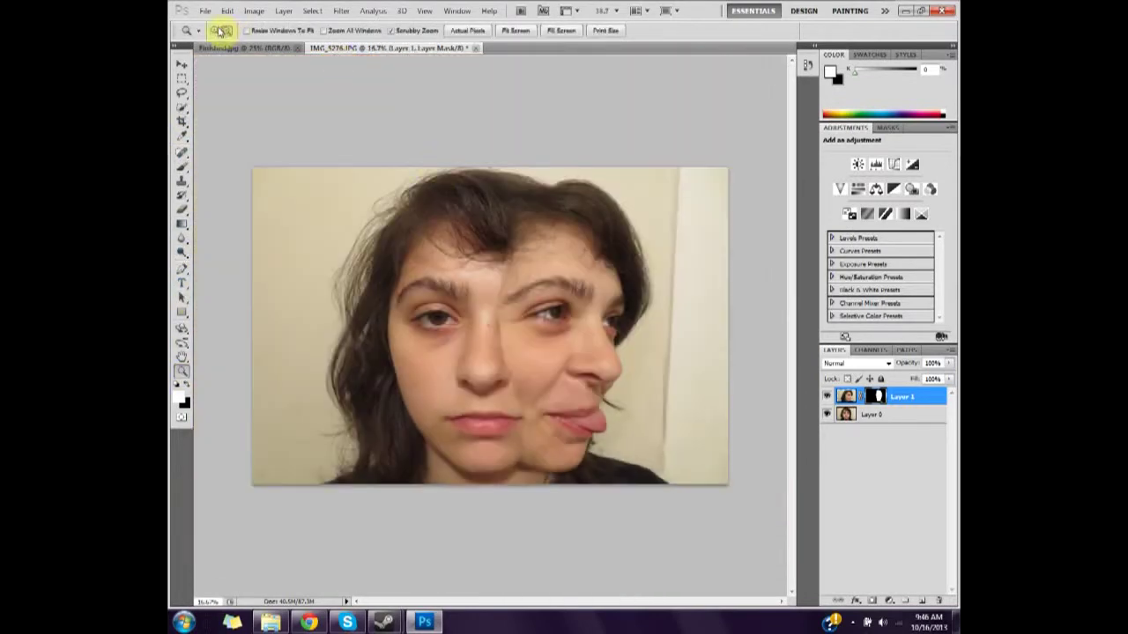
{"action": "left_click", "coordinate": [511, 284]}
{"action": "left_click", "coordinate": [501, 256]}
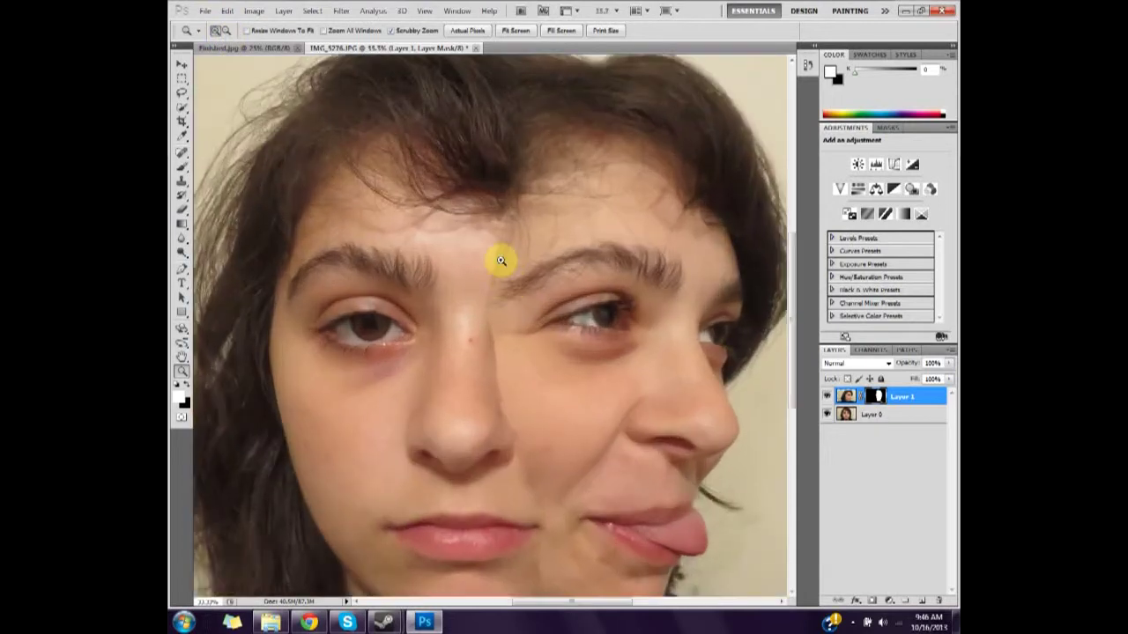
{"action": "left_click", "coordinate": [501, 257]}
{"action": "left_click", "coordinate": [431, 234]}
{"action": "left_click", "coordinate": [392, 229]}
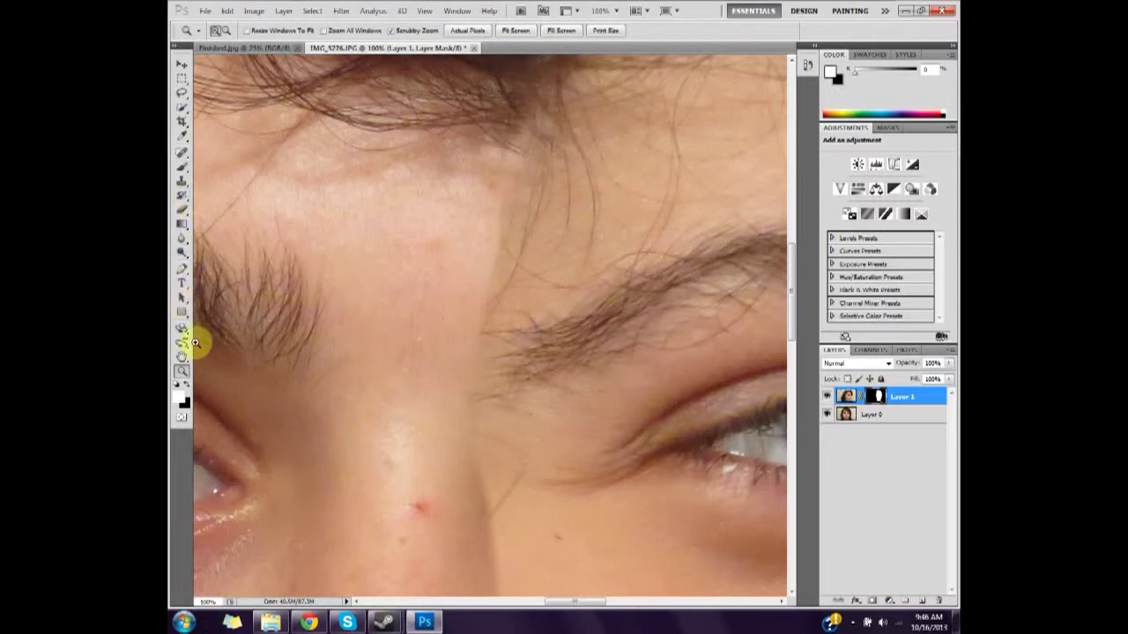
Select the Brush, check its settings, paint the forehead seam on the mask, then undo it
{"action": "left_click", "coordinate": [183, 168]}
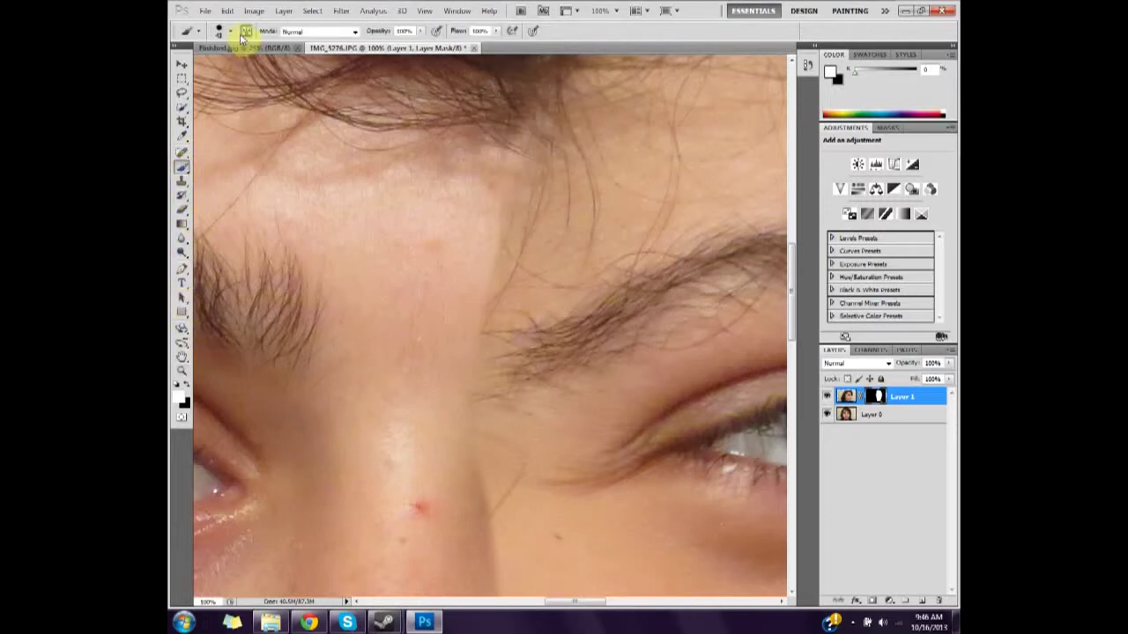
{"action": "left_click", "coordinate": [230, 32]}
{"action": "key", "text": "F5"}
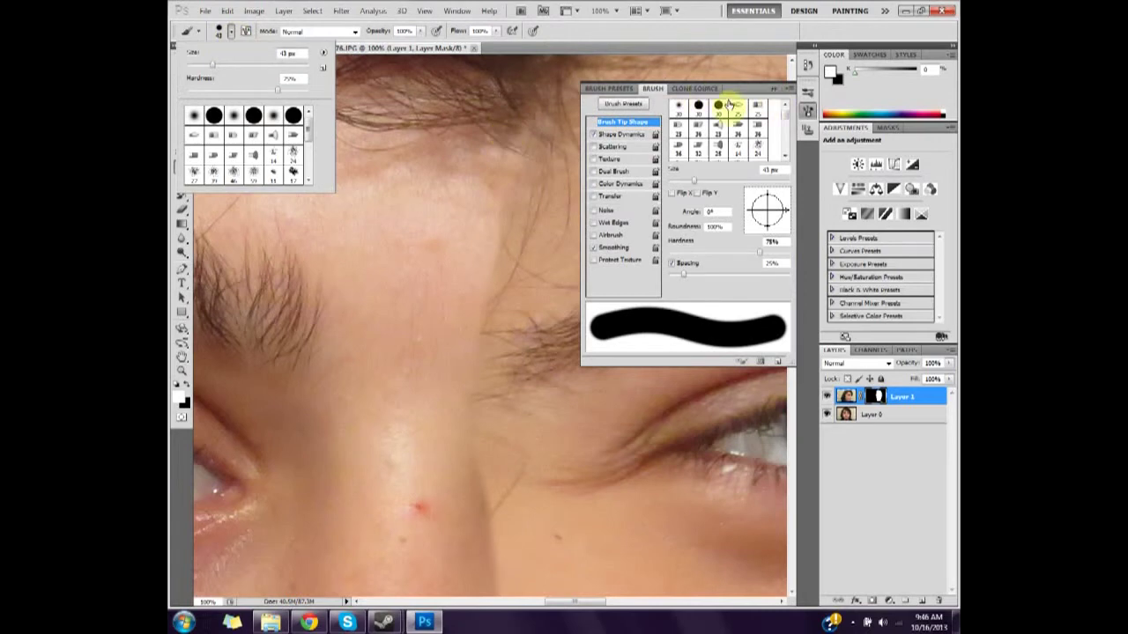
{"action": "left_click", "coordinate": [778, 90]}
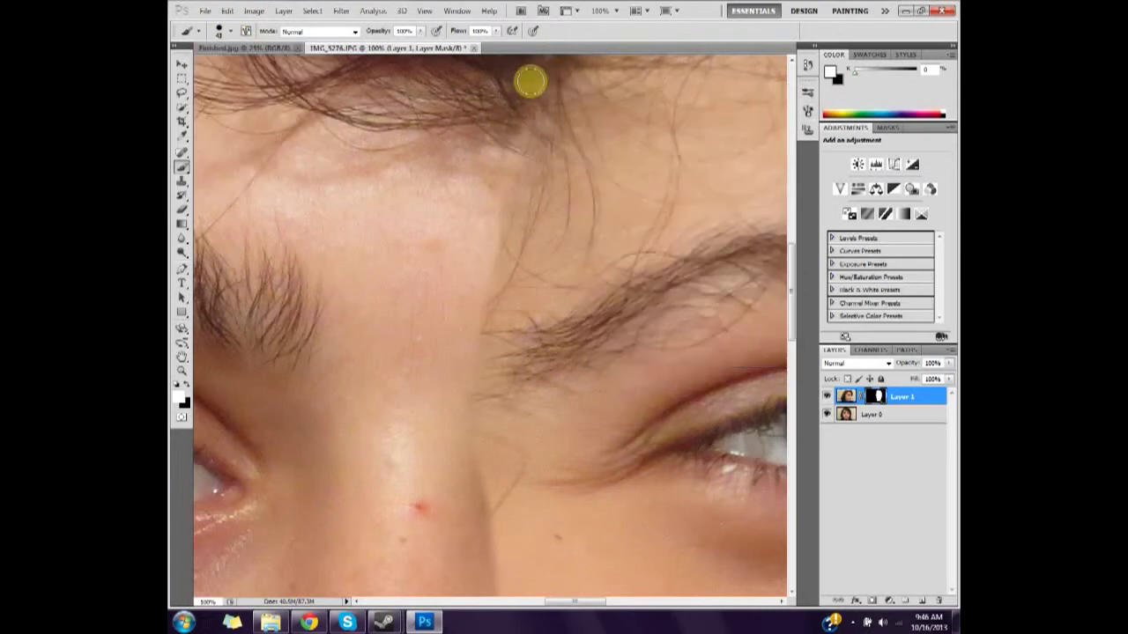
{"action": "left_click", "coordinate": [231, 33]}
{"action": "left_click", "coordinate": [526, 186]}
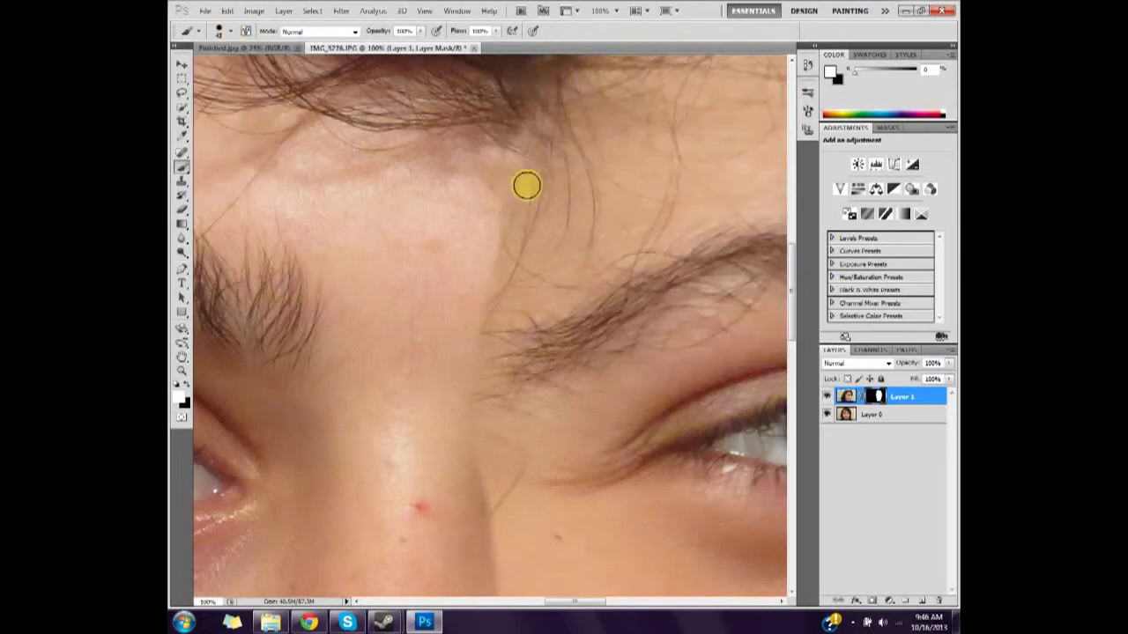
{"action": "left_click_drag", "start_coordinate": [511, 154], "coordinate": [494, 244]}
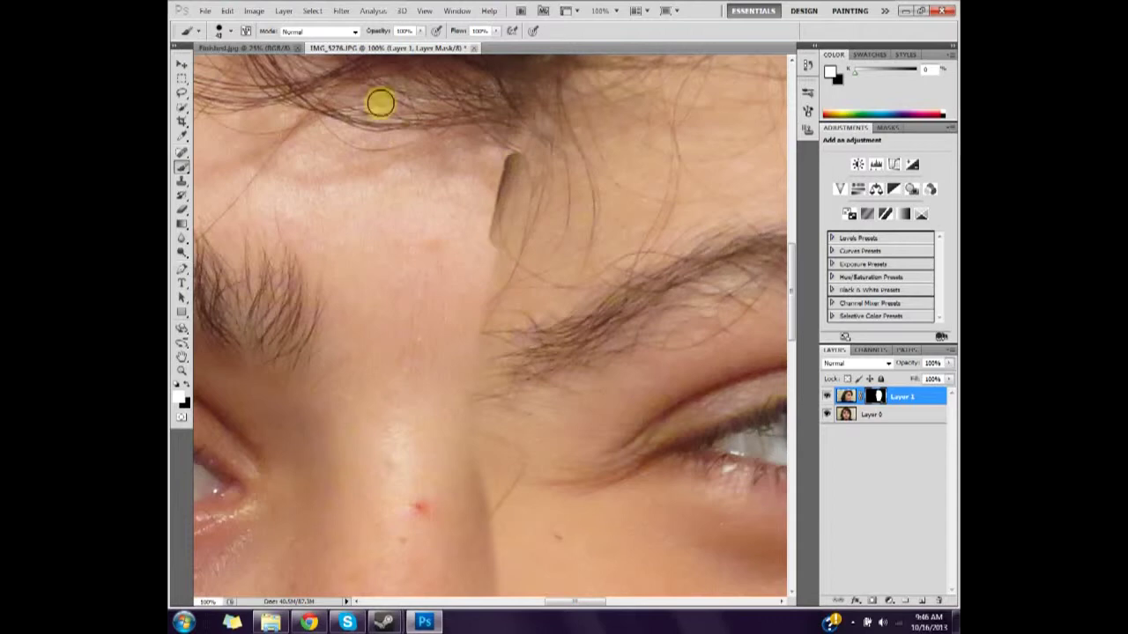
{"action": "left_click", "coordinate": [227, 11]}
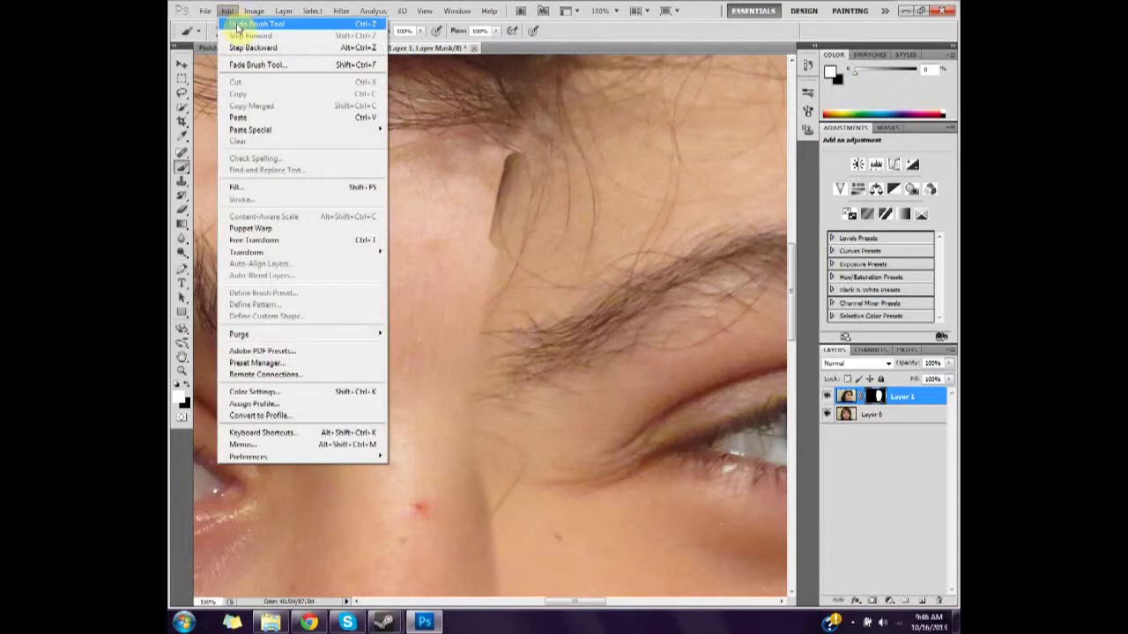
{"action": "left_click", "coordinate": [236, 25]}
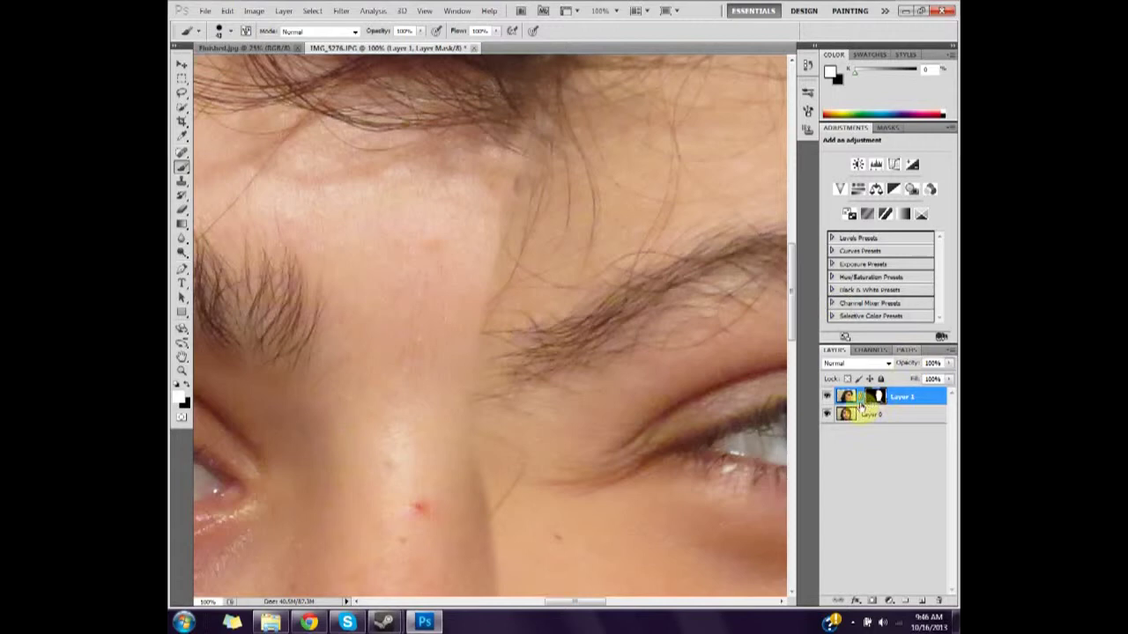
Target the layer mask, paint down the forehead seam in black, and undo that stroke
{"action": "left_click", "coordinate": [220, 32]}
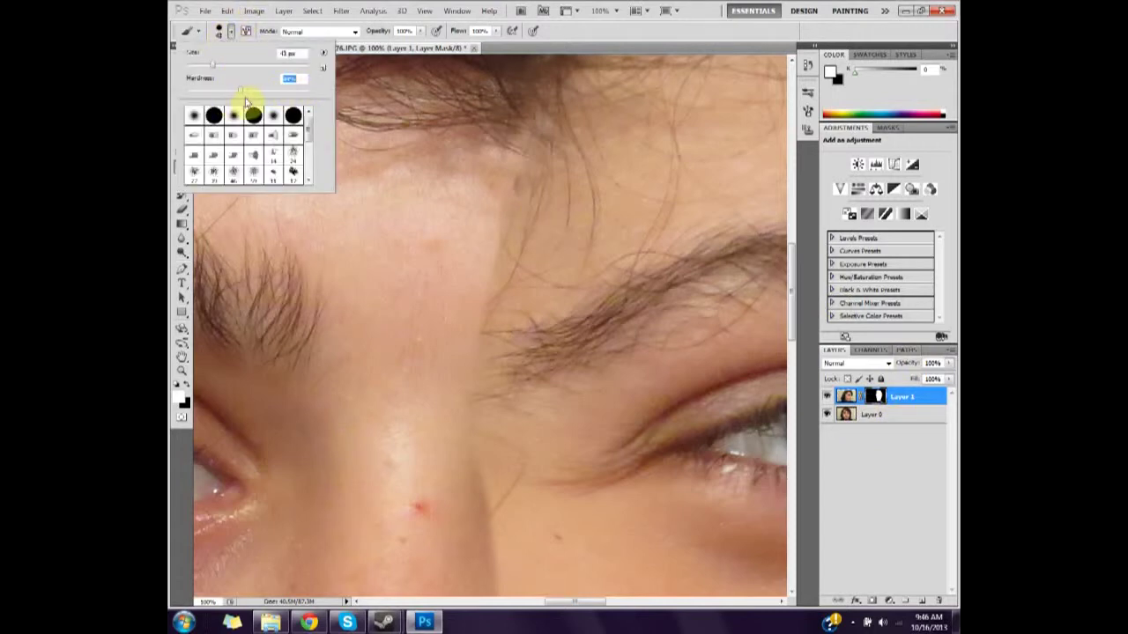
{"action": "left_click", "coordinate": [877, 397]}
{"action": "mouse_move", "coordinate": [511, 188]}
{"action": "left_mouse_down"}
{"action": "mouse_move", "coordinate": [491, 329]}
{"action": "mouse_move", "coordinate": [490, 569]}
{"action": "left_mouse_up"}
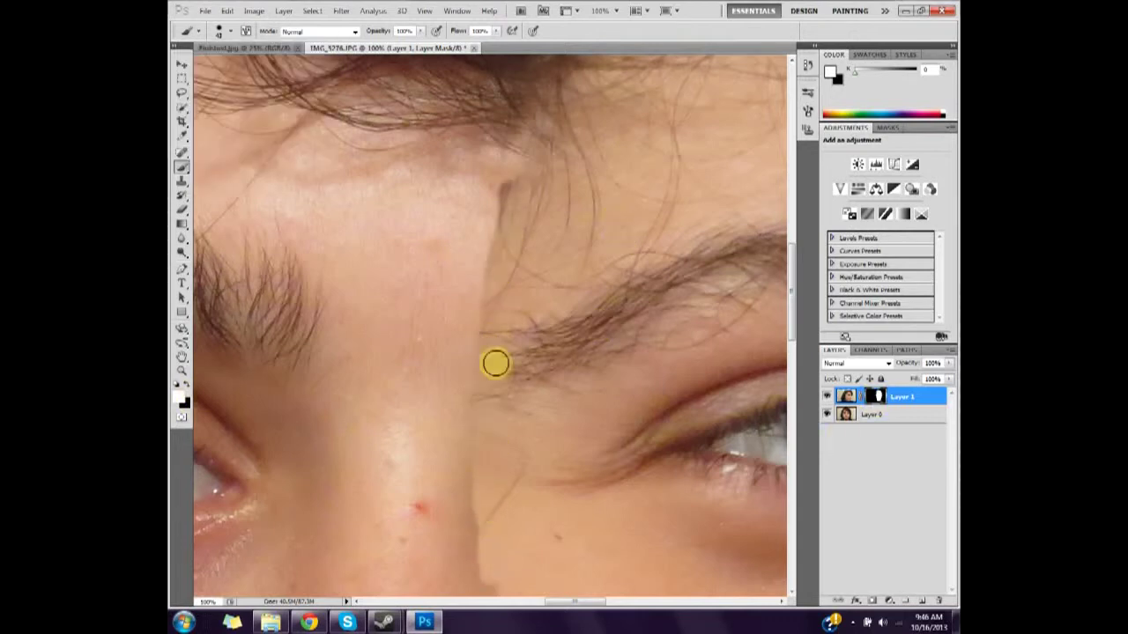
{"action": "left_click_drag", "start_coordinate": [498, 191], "coordinate": [489, 291]}
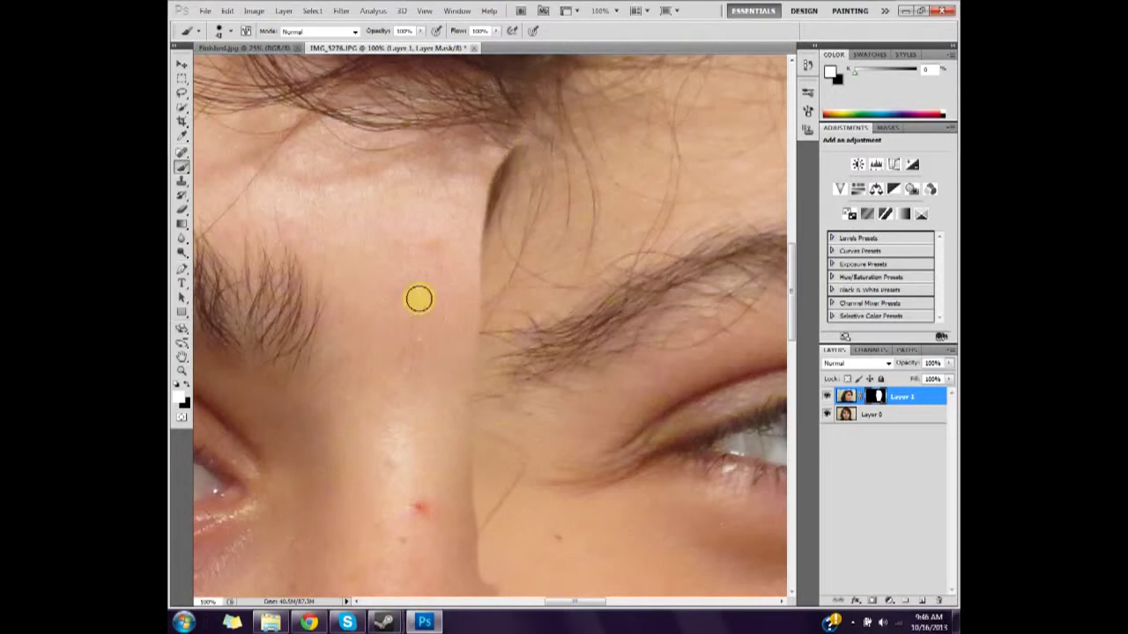
{"action": "left_click", "coordinate": [187, 393]}
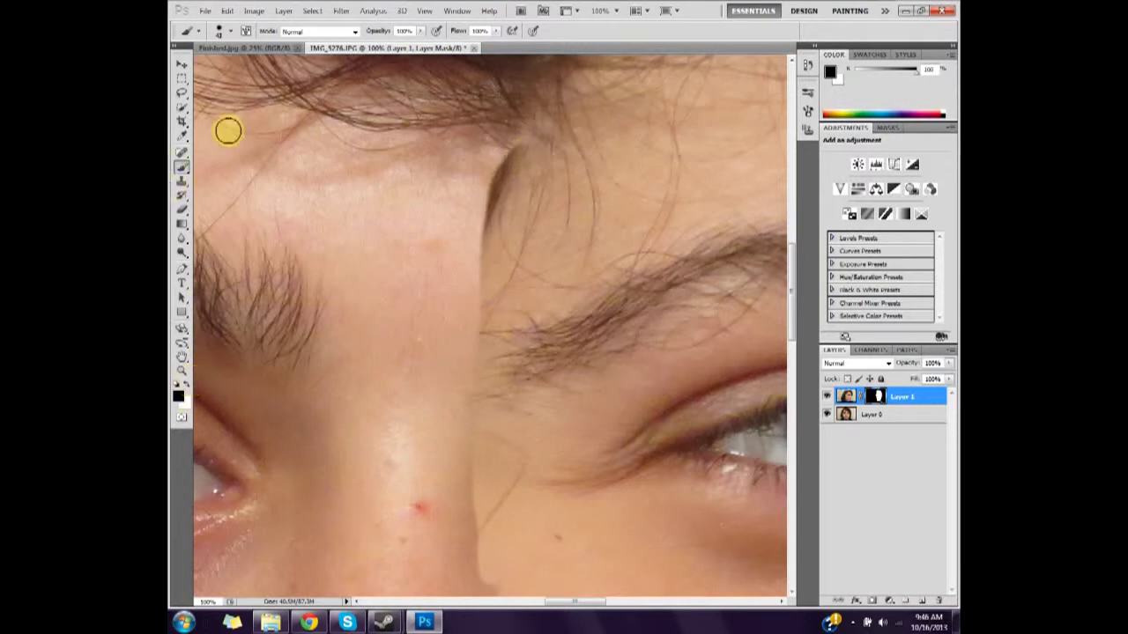
{"action": "left_click", "coordinate": [206, 10]}
{"action": "left_click", "coordinate": [238, 22]}
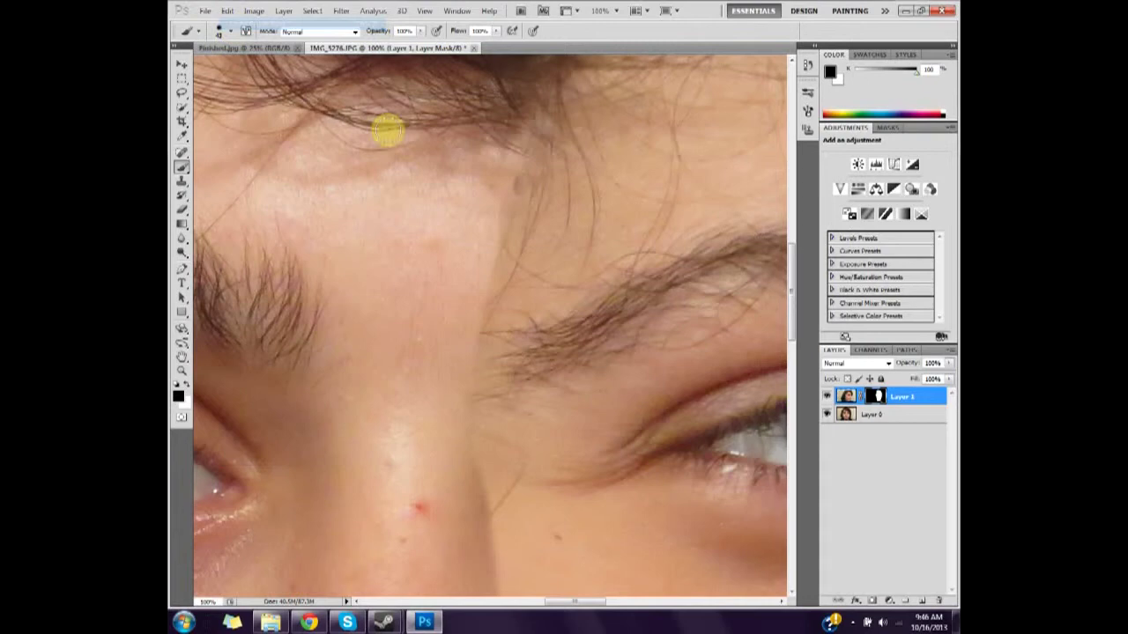
Paint the mask from forehead to nose with a softer brush, stepping back the last stroke
{"action": "mouse_move", "coordinate": [510, 207]}
{"action": "left_mouse_down"}
{"action": "mouse_move", "coordinate": [483, 355]}
{"action": "mouse_move", "coordinate": [482, 504]}
{"action": "left_mouse_up"}
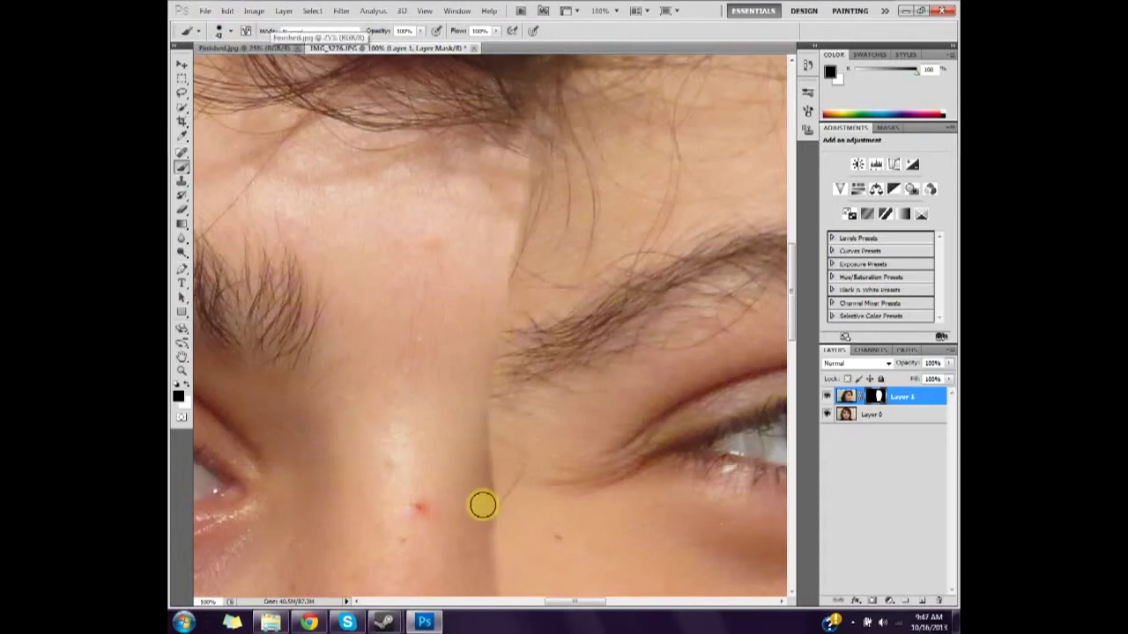
{"action": "left_click", "coordinate": [232, 33]}
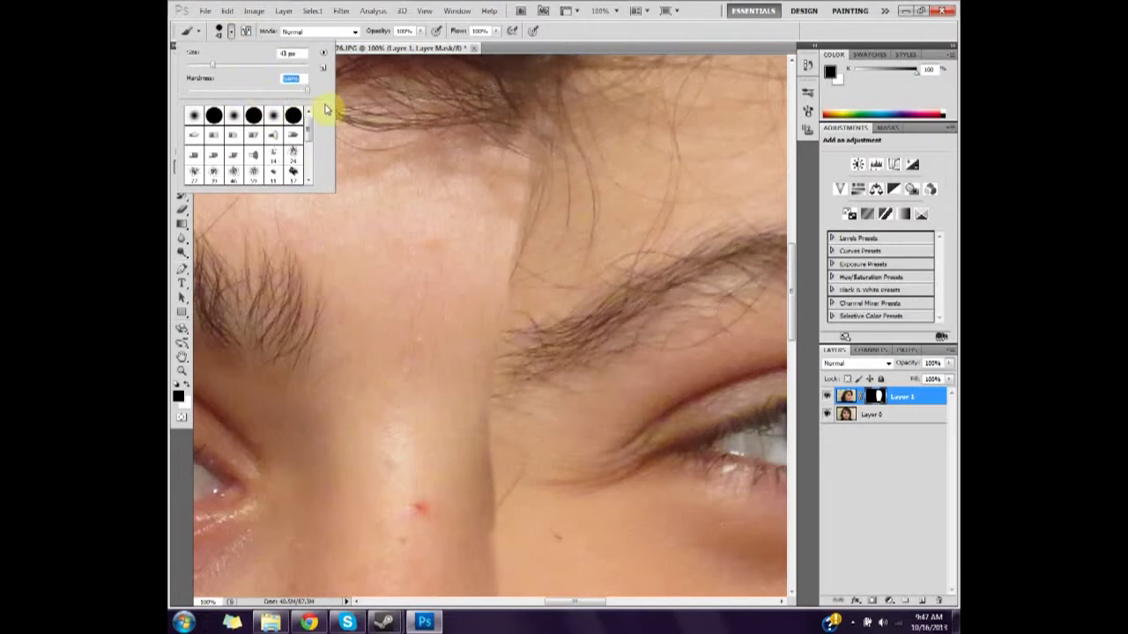
{"action": "key", "text": "Return"}
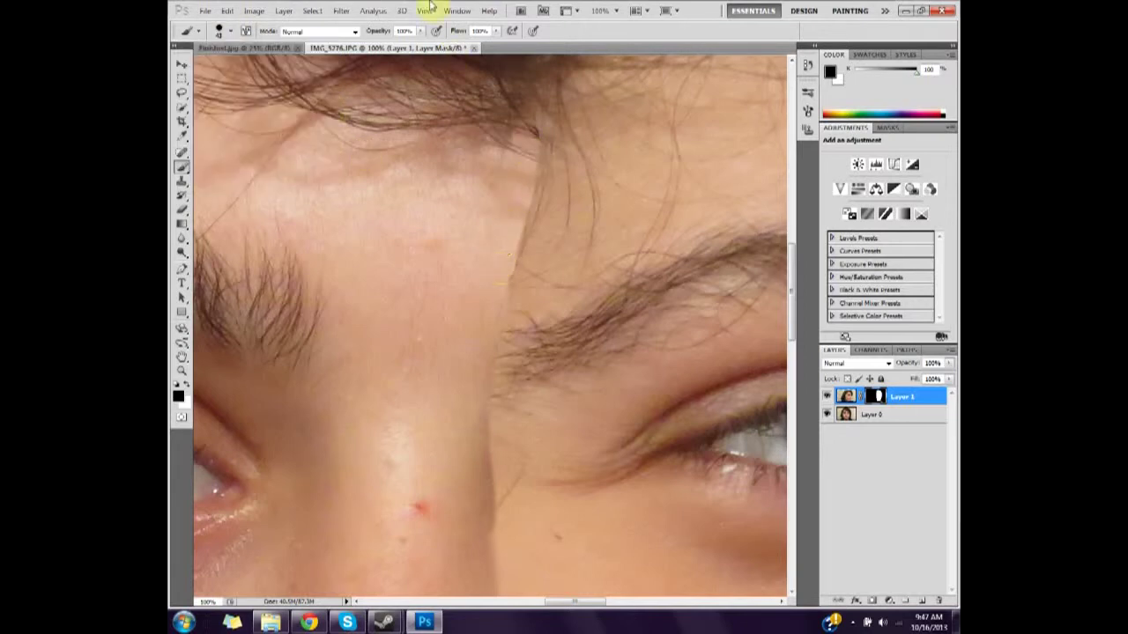
{"action": "left_click", "coordinate": [226, 33]}
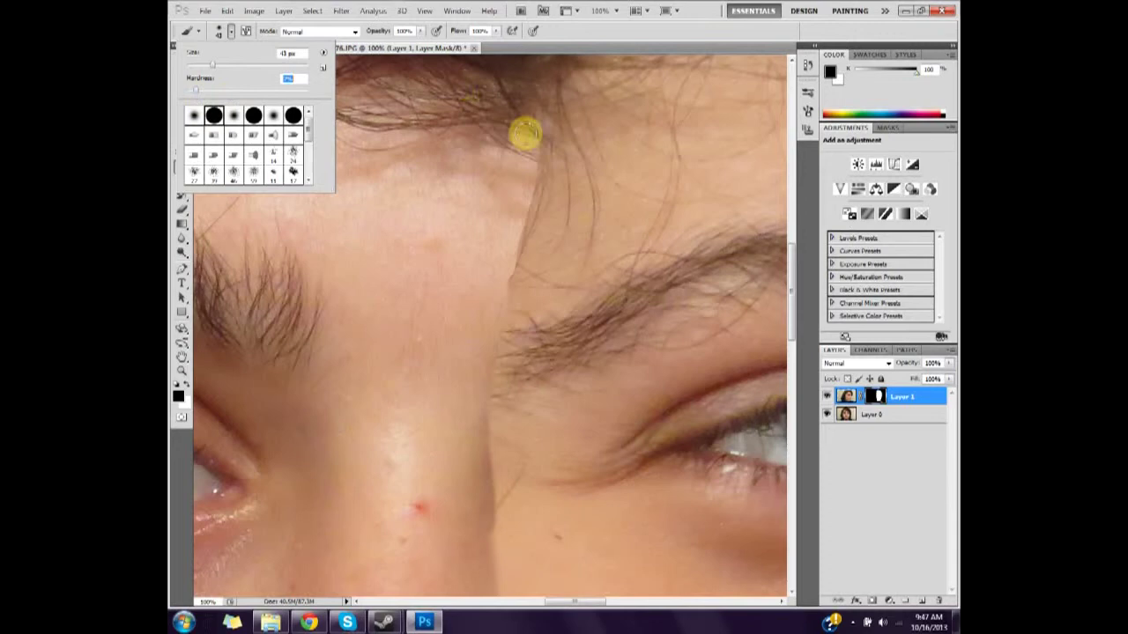
{"action": "key", "text": "Return"}
{"action": "mouse_move", "coordinate": [507, 315]}
{"action": "left_mouse_down"}
{"action": "mouse_move", "coordinate": [484, 458]}
{"action": "mouse_move", "coordinate": [487, 561]}
{"action": "left_mouse_up"}
{"action": "left_click", "coordinate": [204, 10]}
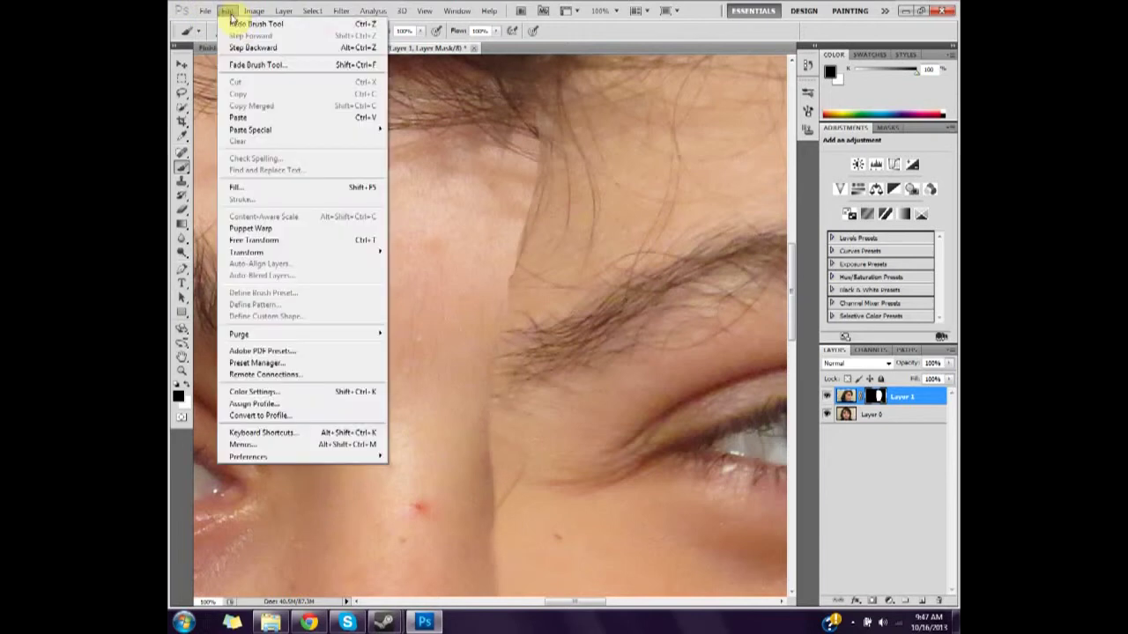
{"action": "left_click", "coordinate": [227, 10]}
{"action": "left_click", "coordinate": [227, 10]}
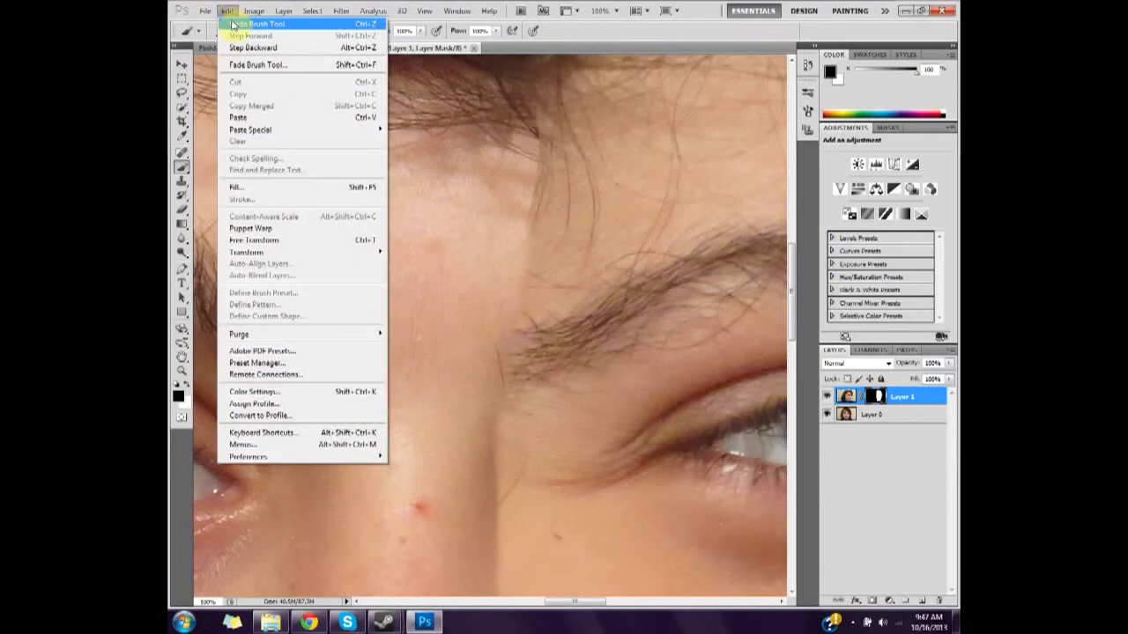
{"action": "left_click", "coordinate": [236, 49]}
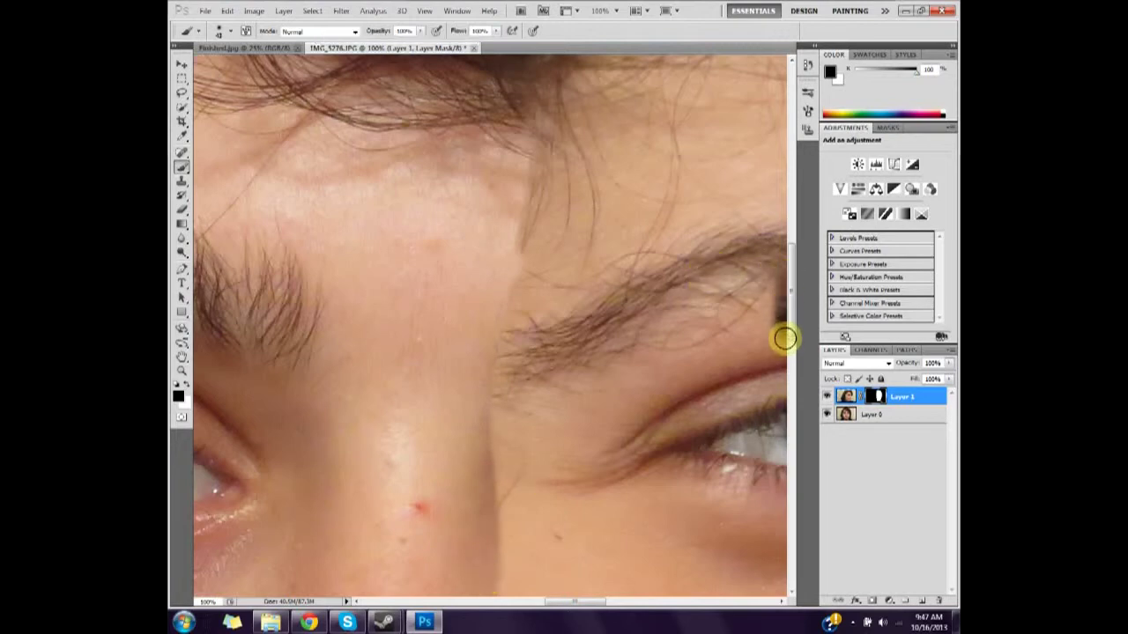
Soften the mask seam on the cheek beside the nose
{"action": "left_click", "coordinate": [227, 10]}
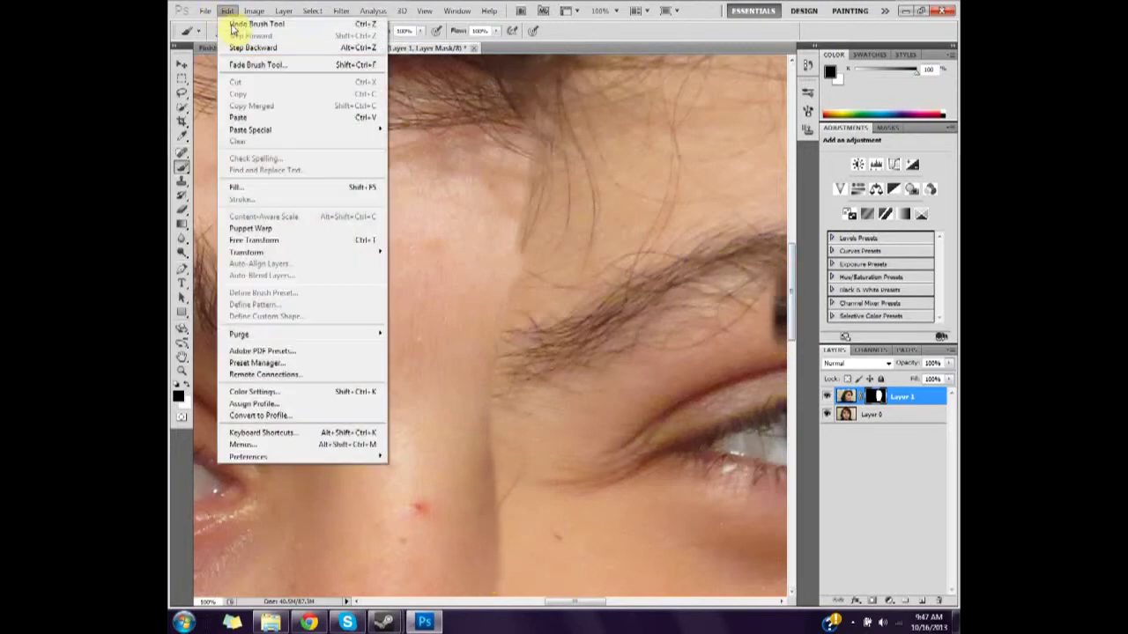
{"action": "left_click", "coordinate": [370, 47]}
{"action": "left_click_drag", "start_coordinate": [790, 291], "coordinate": [793, 383]}
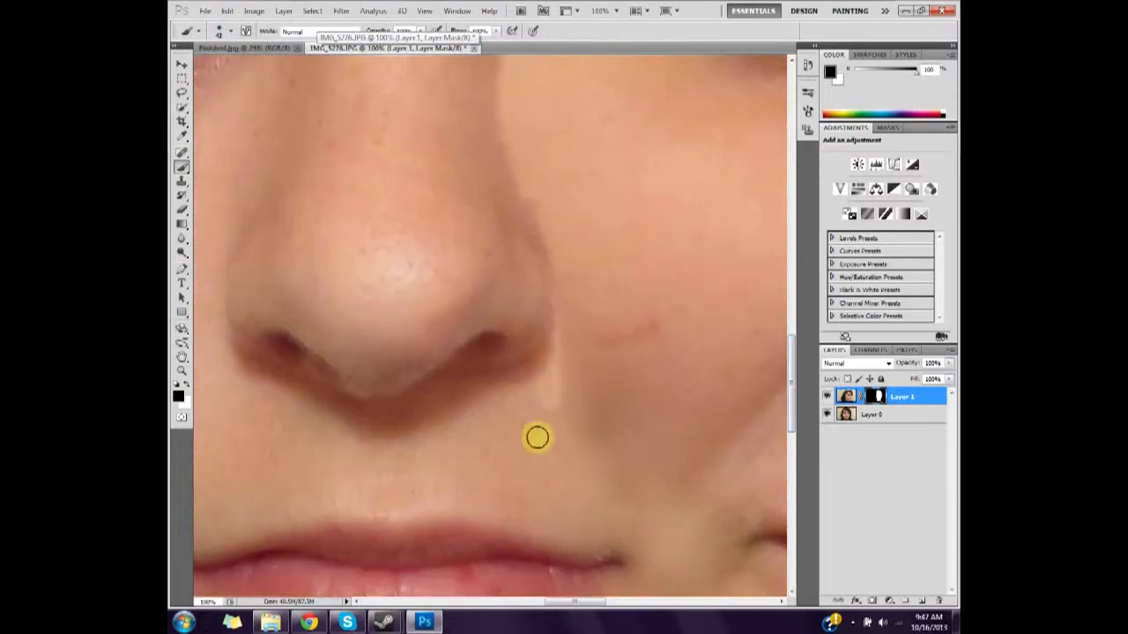
{"action": "mouse_move", "coordinate": [488, 450]}
{"action": "left_mouse_down"}
{"action": "mouse_move", "coordinate": [564, 401]}
{"action": "mouse_move", "coordinate": [553, 212]}
{"action": "left_mouse_up"}
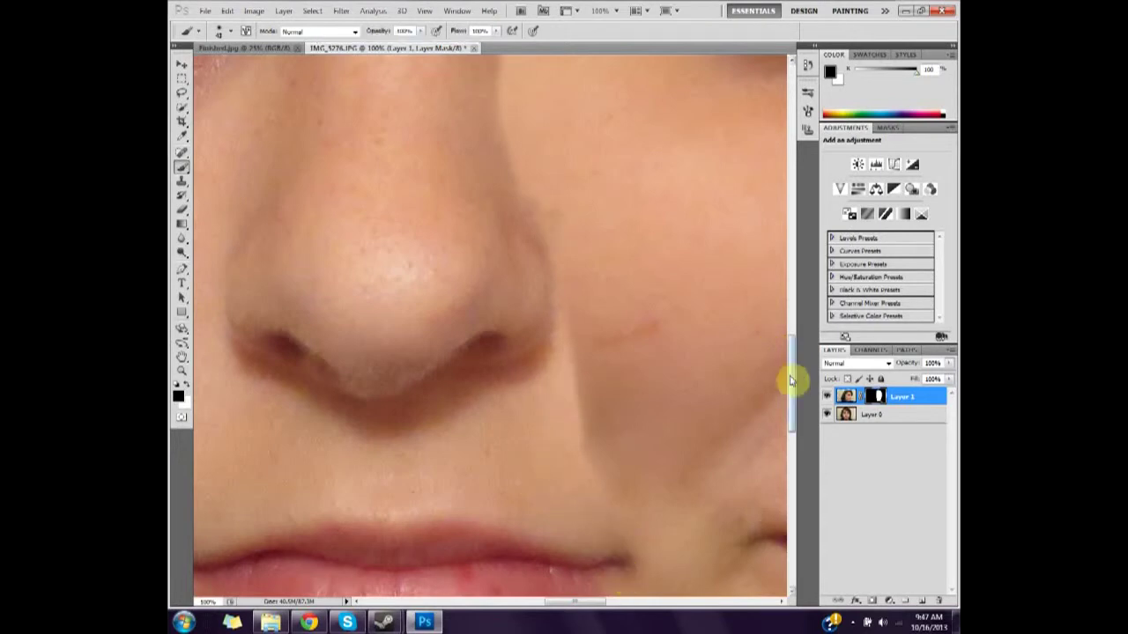
{"action": "left_click_drag", "start_coordinate": [791, 380], "coordinate": [787, 255]}
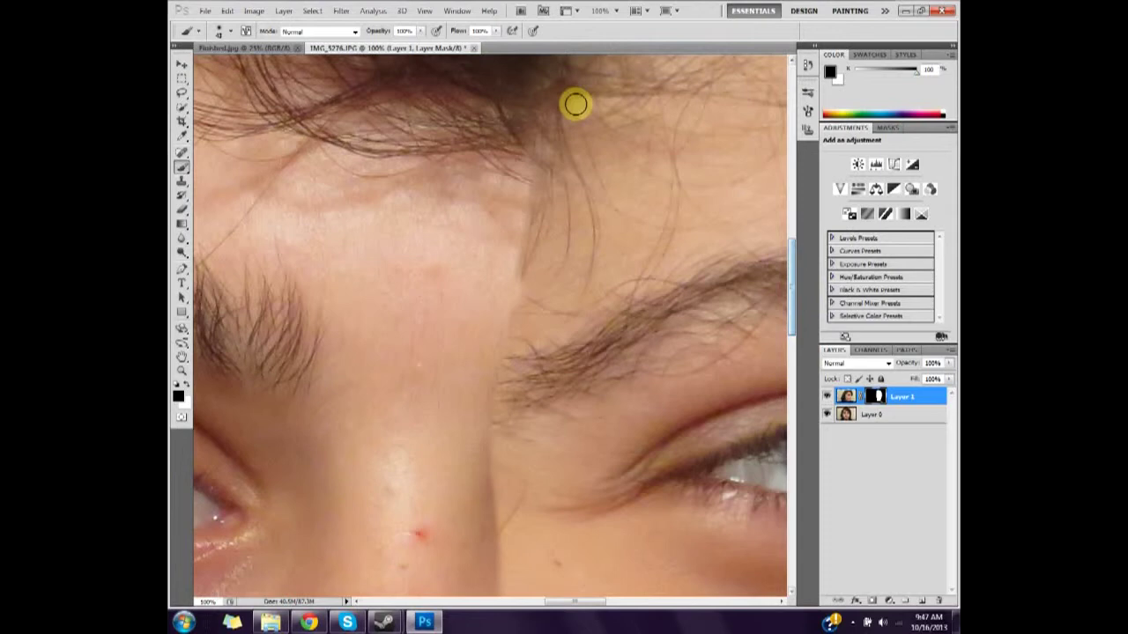
Paint dark mask strokes along the hairline, then undo the stray stroke
{"action": "left_click_drag", "start_coordinate": [534, 176], "coordinate": [540, 223]}
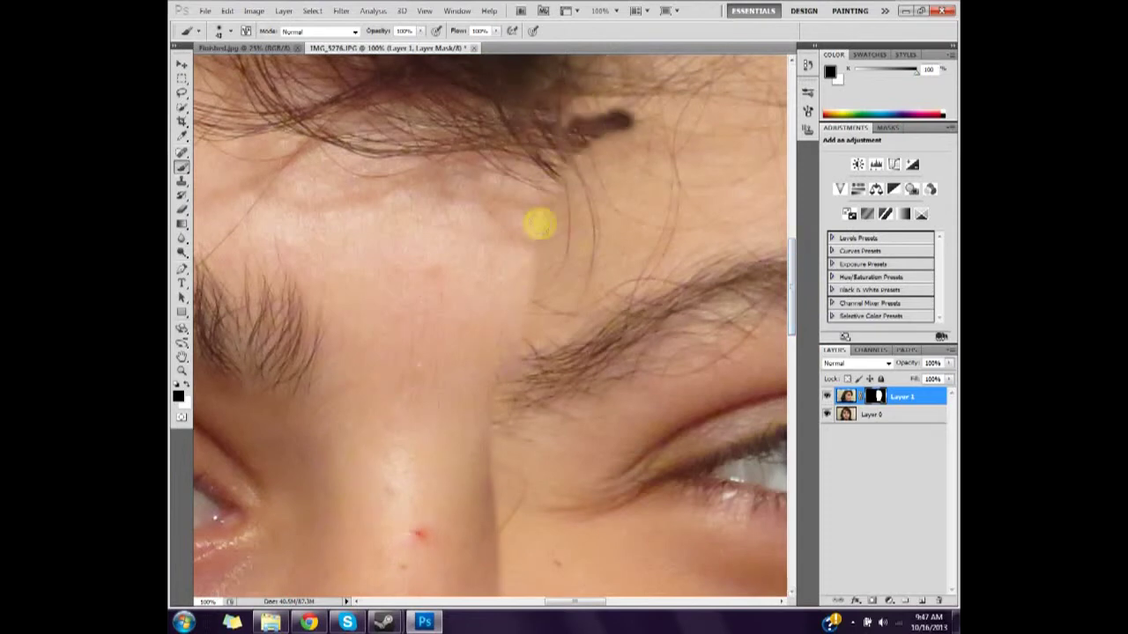
{"action": "left_click_drag", "start_coordinate": [608, 177], "coordinate": [692, 141]}
{"action": "left_click_drag", "start_coordinate": [617, 205], "coordinate": [744, 185]}
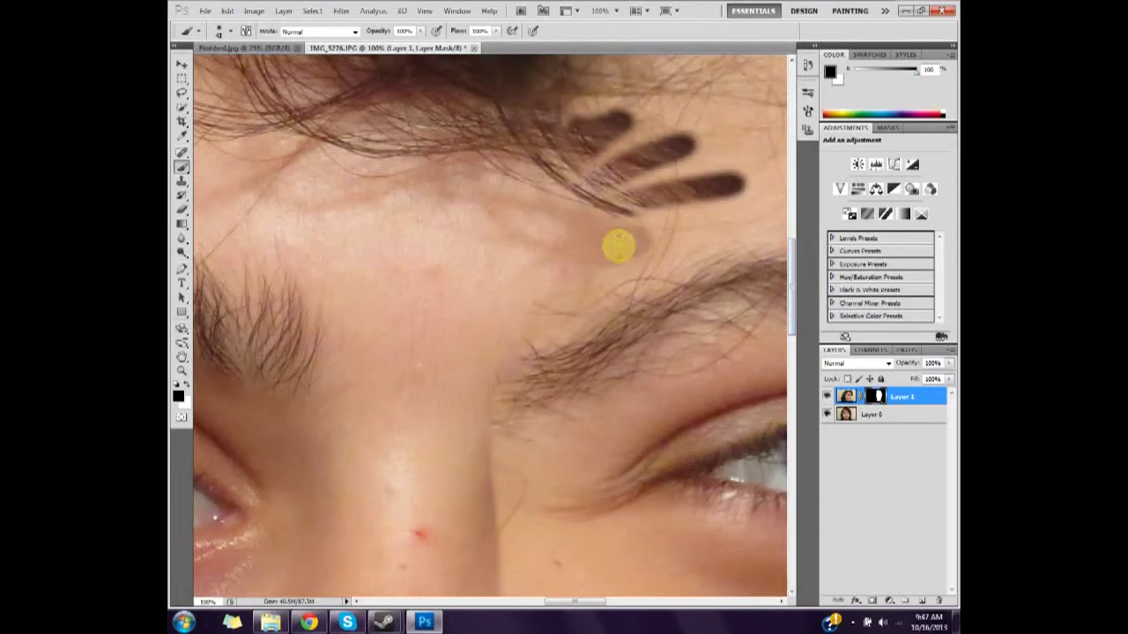
{"action": "mouse_move", "coordinate": [617, 246]}
{"action": "left_mouse_down"}
{"action": "mouse_move", "coordinate": [551, 255]}
{"action": "mouse_move", "coordinate": [666, 139]}
{"action": "mouse_move", "coordinate": [579, 139]}
{"action": "mouse_move", "coordinate": [626, 172]}
{"action": "mouse_move", "coordinate": [714, 167]}
{"action": "mouse_move", "coordinate": [602, 85]}
{"action": "mouse_move", "coordinate": [557, 118]}
{"action": "mouse_move", "coordinate": [641, 142]}
{"action": "mouse_move", "coordinate": [575, 107]}
{"action": "mouse_move", "coordinate": [607, 195]}
{"action": "mouse_move", "coordinate": [601, 110]}
{"action": "mouse_move", "coordinate": [590, 159]}
{"action": "mouse_move", "coordinate": [597, 106]}
{"action": "mouse_move", "coordinate": [554, 199]}
{"action": "mouse_move", "coordinate": [591, 86]}
{"action": "left_mouse_up"}
{"action": "left_click", "coordinate": [205, 11]}
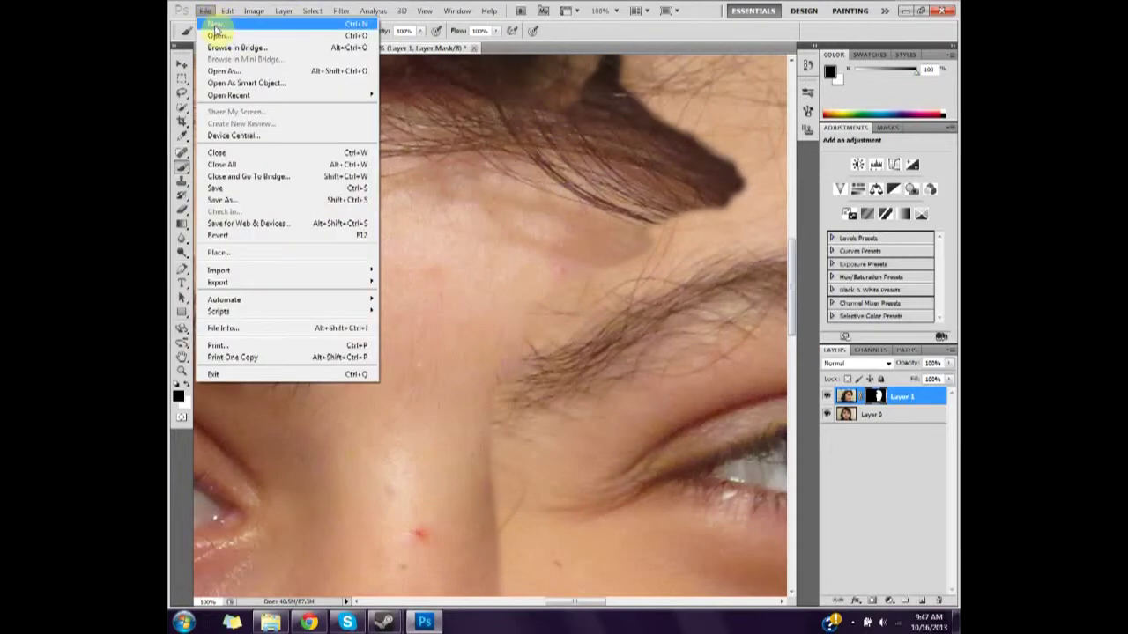
{"action": "left_click", "coordinate": [231, 24]}
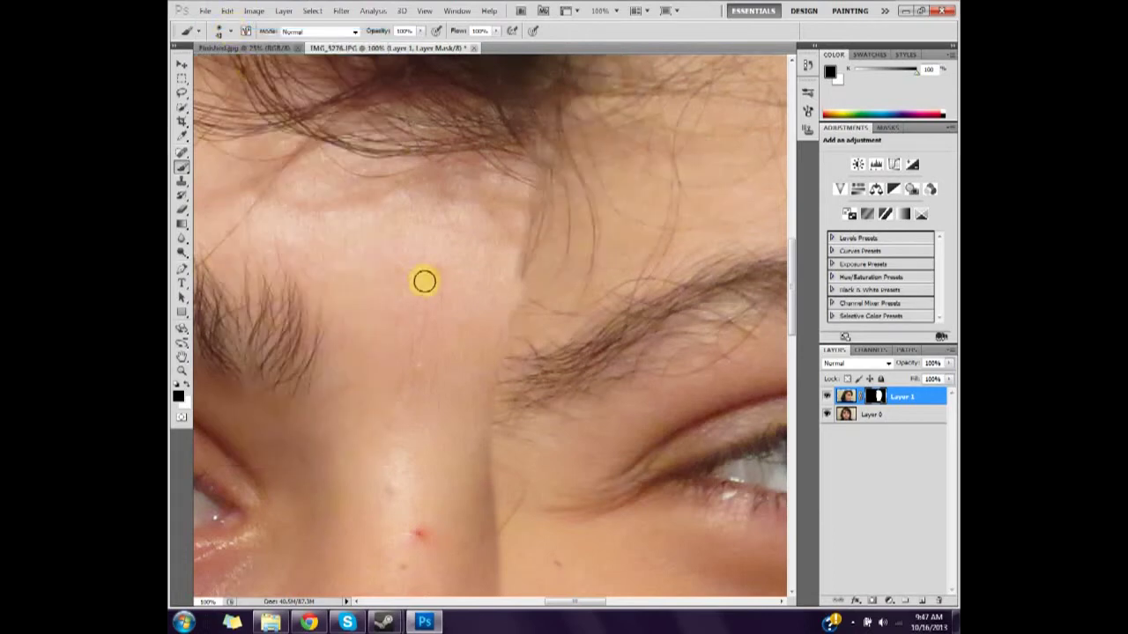
Swap to white and repaint the forehead seam and nose side, undoing and redoing the last stroke
{"action": "left_click", "coordinate": [186, 390]}
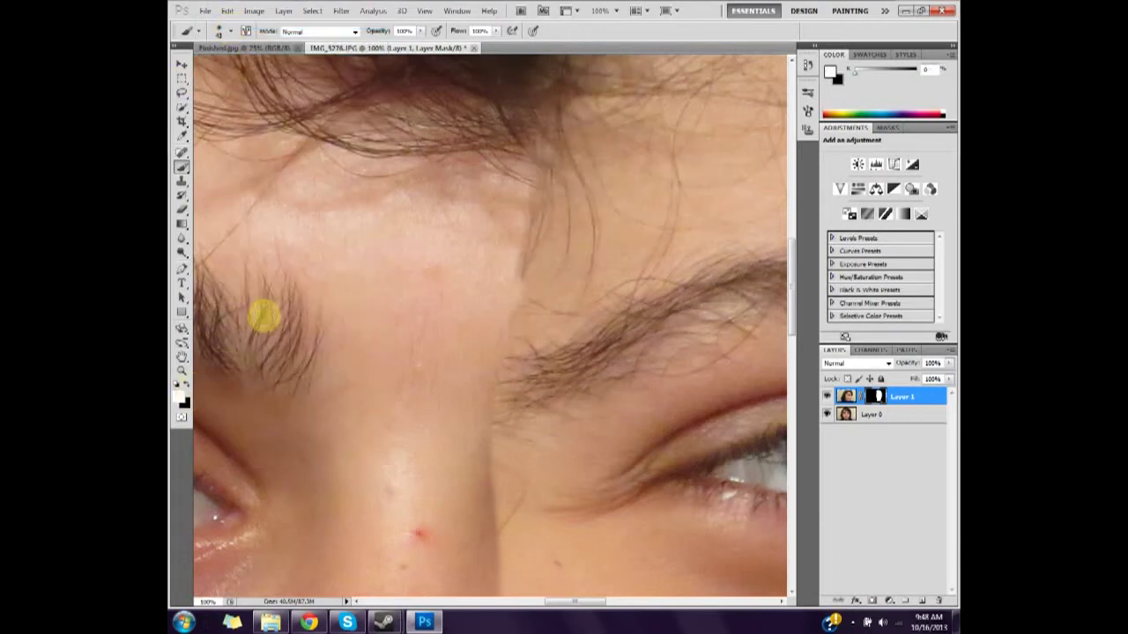
{"action": "mouse_move", "coordinate": [523, 153]}
{"action": "left_mouse_down"}
{"action": "mouse_move", "coordinate": [507, 224]}
{"action": "mouse_move", "coordinate": [498, 385]}
{"action": "left_mouse_up"}
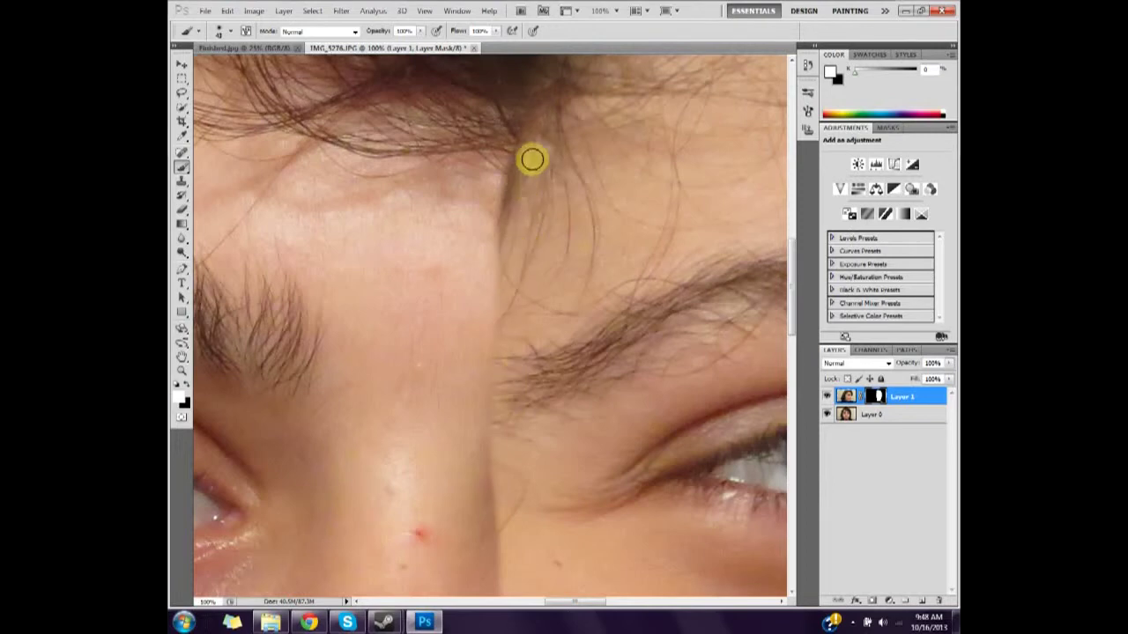
{"action": "mouse_move", "coordinate": [488, 480]}
{"action": "left_mouse_down"}
{"action": "mouse_move", "coordinate": [463, 445]}
{"action": "mouse_move", "coordinate": [488, 496]}
{"action": "mouse_move", "coordinate": [504, 383]}
{"action": "left_mouse_up"}
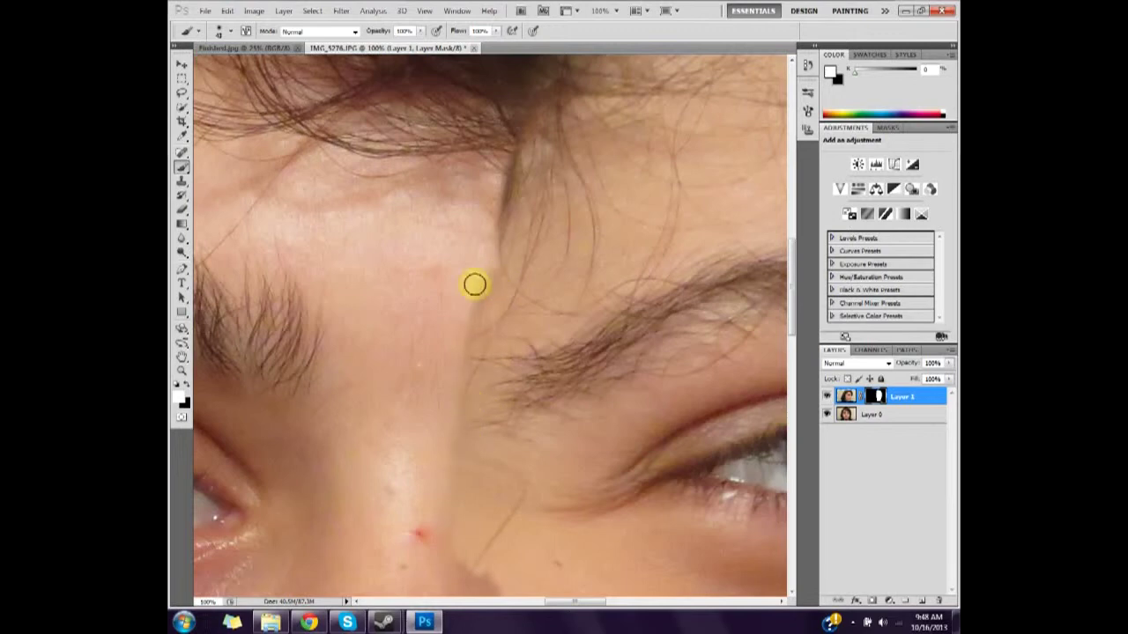
{"action": "left_click_drag", "start_coordinate": [473, 285], "coordinate": [505, 223]}
{"action": "left_click", "coordinate": [203, 10]}
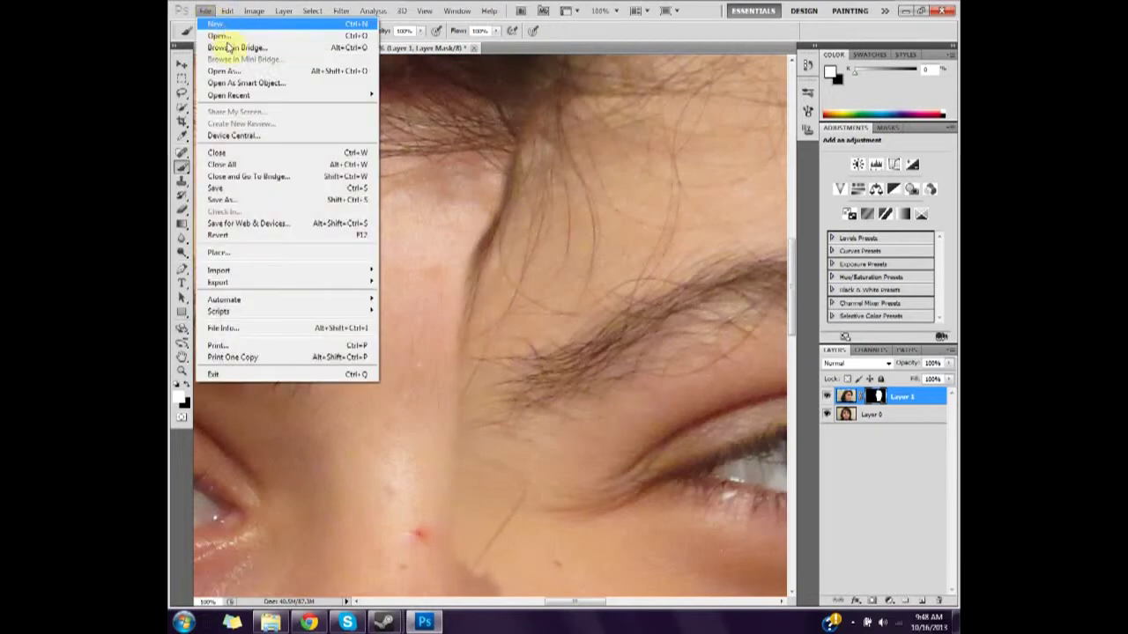
{"action": "mouse_move", "coordinate": [227, 11]}
{"action": "left_click", "coordinate": [253, 46]}
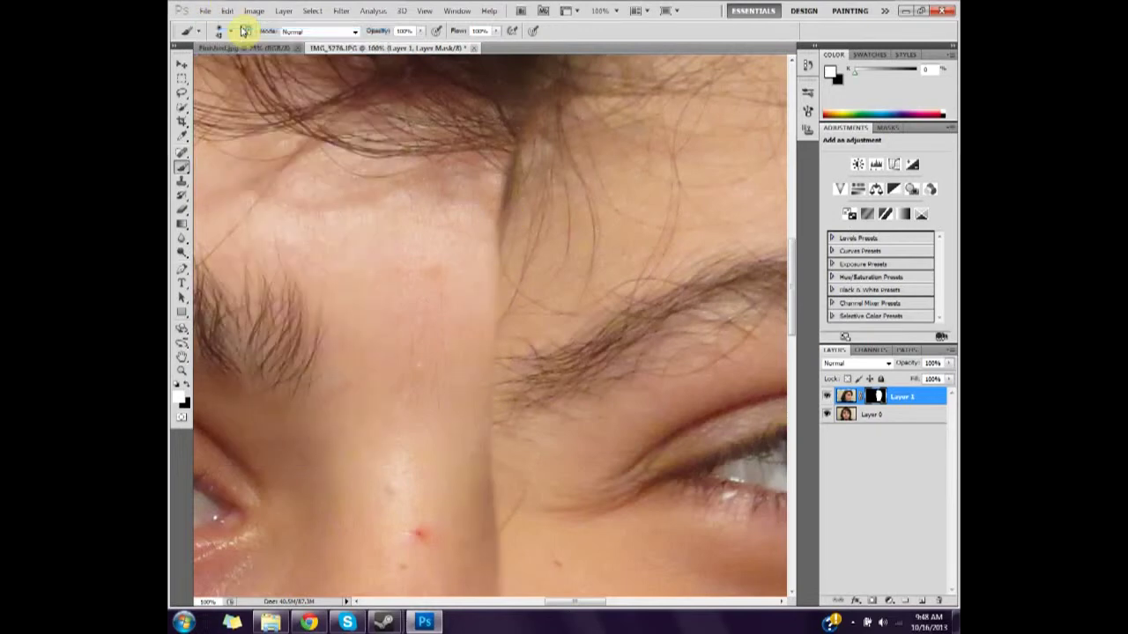
{"action": "left_click", "coordinate": [228, 10]}
{"action": "left_click", "coordinate": [234, 33]}
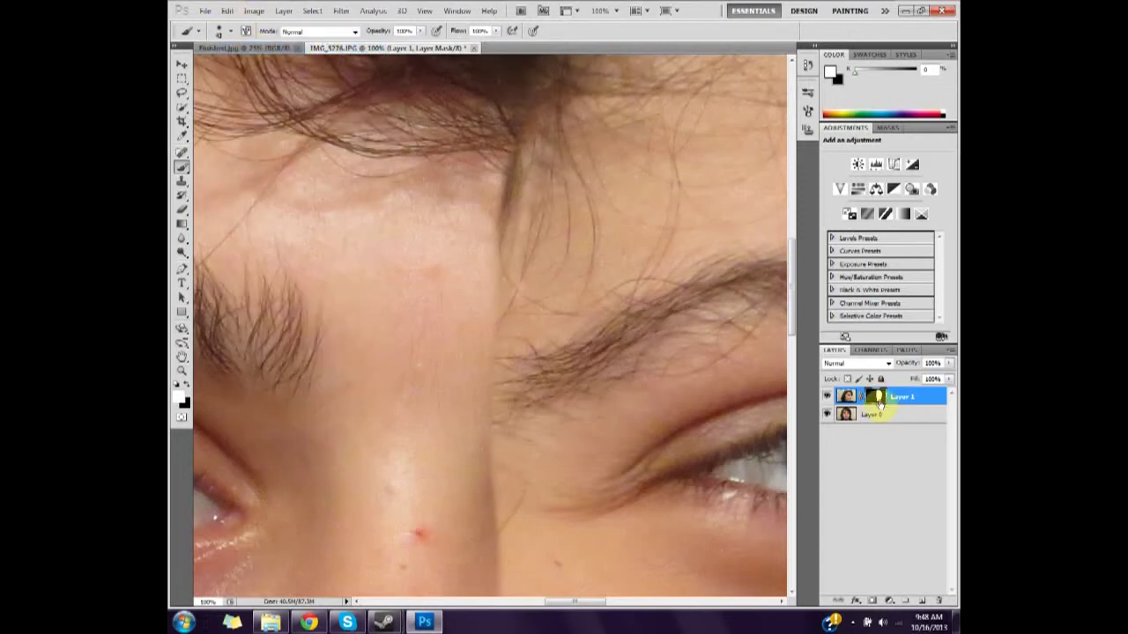
View the Layer 1 mask, paint its grey streaks solid white, then return with the mask targeted
{"action": "left_click_drag", "start_coordinate": [790, 330], "coordinate": [795, 395]}
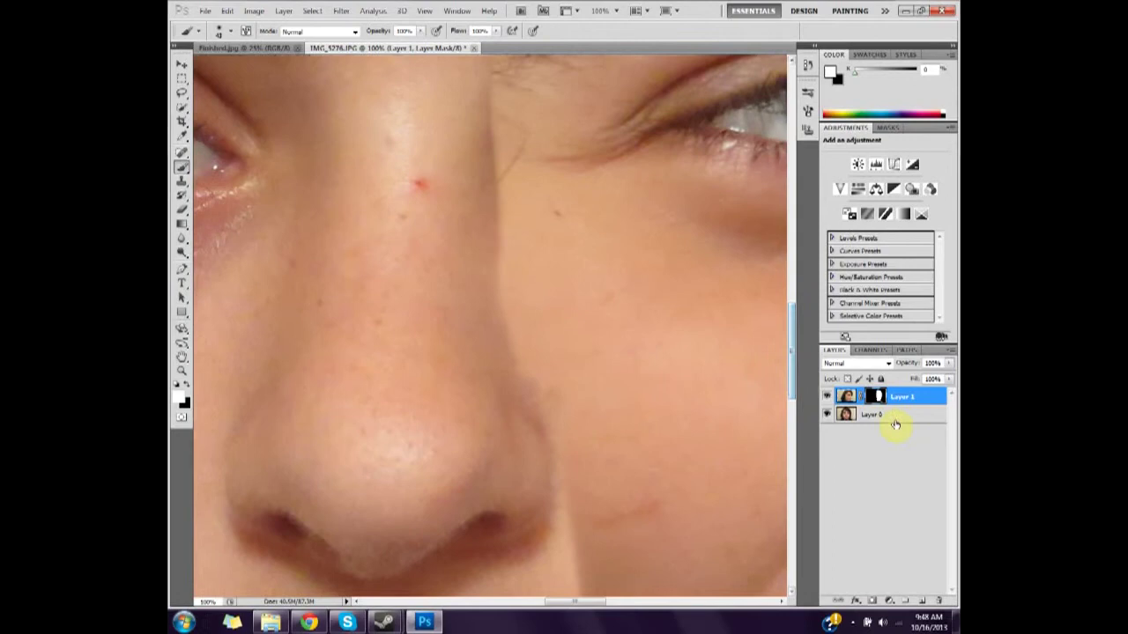
{"action": "double_click", "coordinate": [876, 397]}
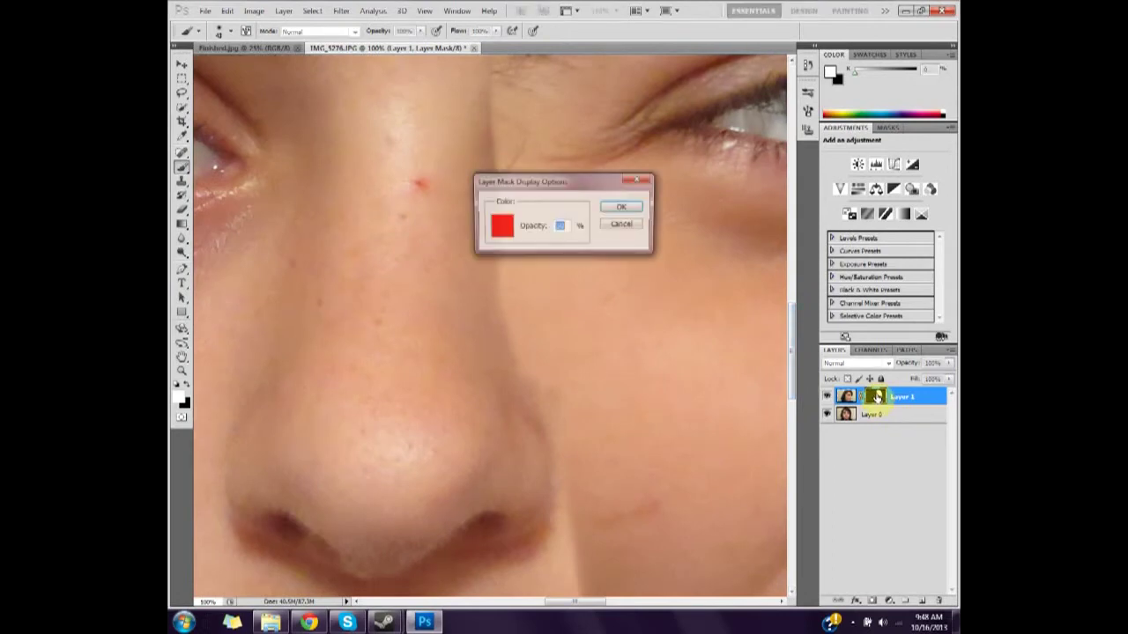
{"action": "left_click", "coordinate": [636, 180]}
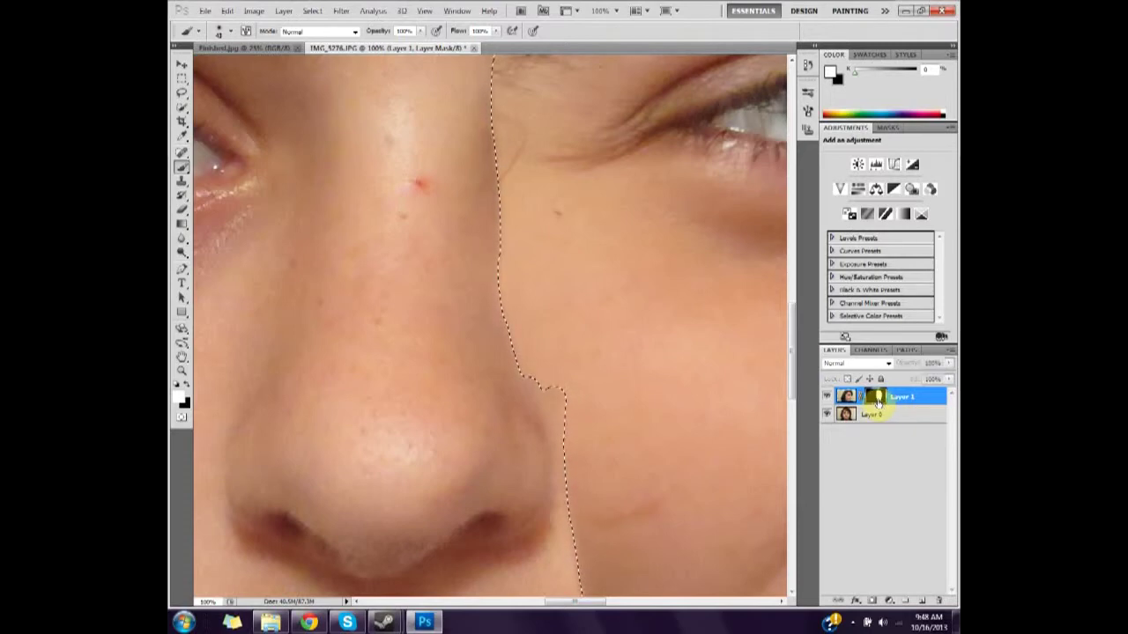
{"action": "left_click", "coordinate": [877, 398], "text": "alt"}
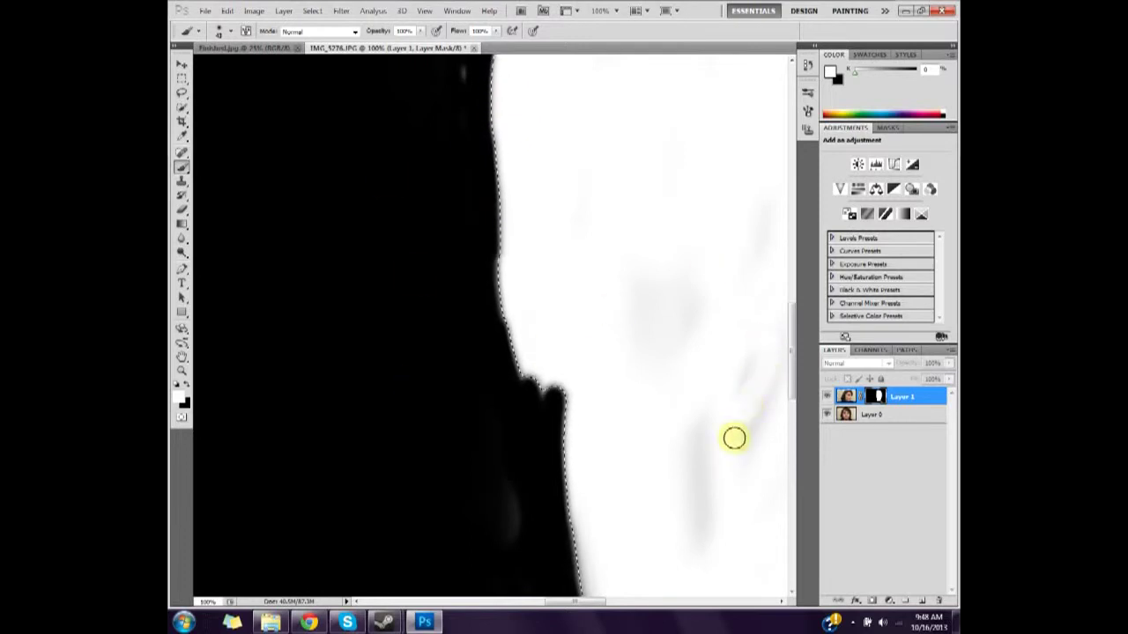
{"action": "mouse_move", "coordinate": [704, 486]}
{"action": "left_mouse_down"}
{"action": "mouse_move", "coordinate": [700, 521]}
{"action": "mouse_move", "coordinate": [695, 512]}
{"action": "left_mouse_up"}
{"action": "mouse_move", "coordinate": [692, 302]}
{"action": "left_mouse_down"}
{"action": "mouse_move", "coordinate": [688, 354]}
{"action": "mouse_move", "coordinate": [665, 267]}
{"action": "mouse_move", "coordinate": [653, 289]}
{"action": "mouse_move", "coordinate": [662, 381]}
{"action": "mouse_move", "coordinate": [626, 307]}
{"action": "mouse_move", "coordinate": [766, 218]}
{"action": "mouse_move", "coordinate": [753, 328]}
{"action": "left_mouse_up"}
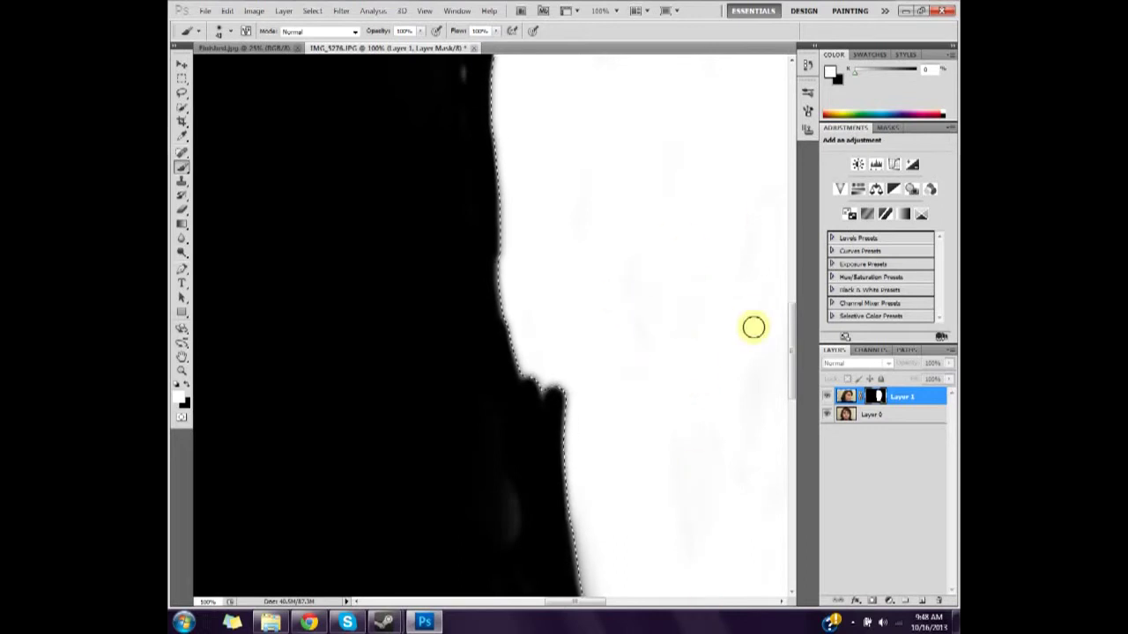
{"action": "left_click", "coordinate": [848, 399]}
{"action": "left_click", "coordinate": [877, 398]}
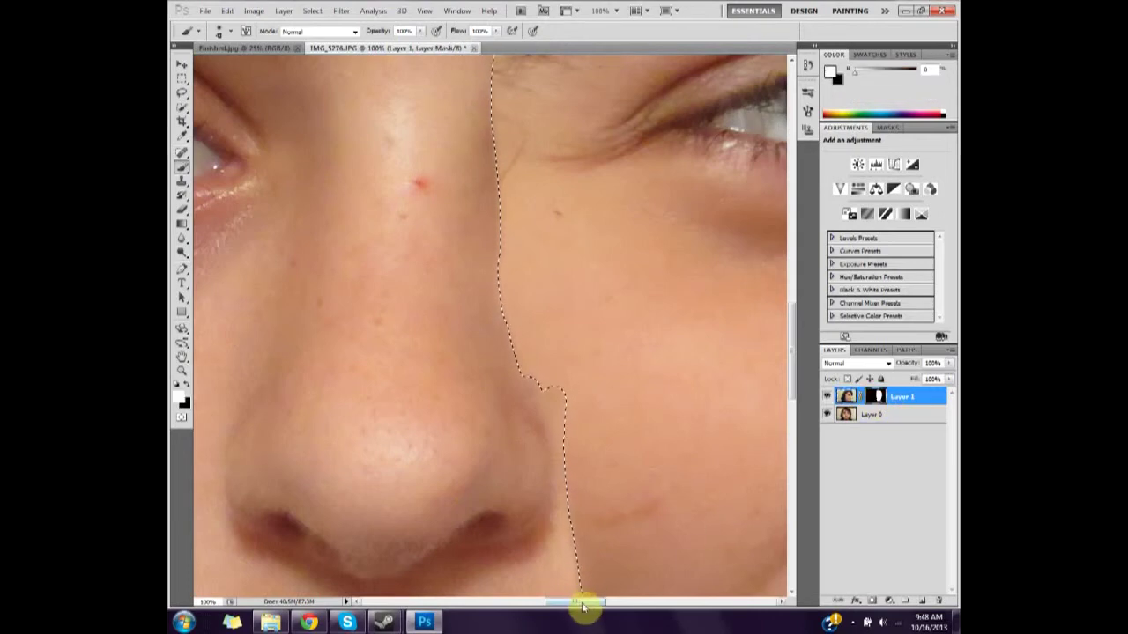
Move the masked Layer 1 about 45 px to the right with the Move tool
{"action": "left_click_drag", "start_coordinate": [581, 606], "coordinate": [621, 608]}
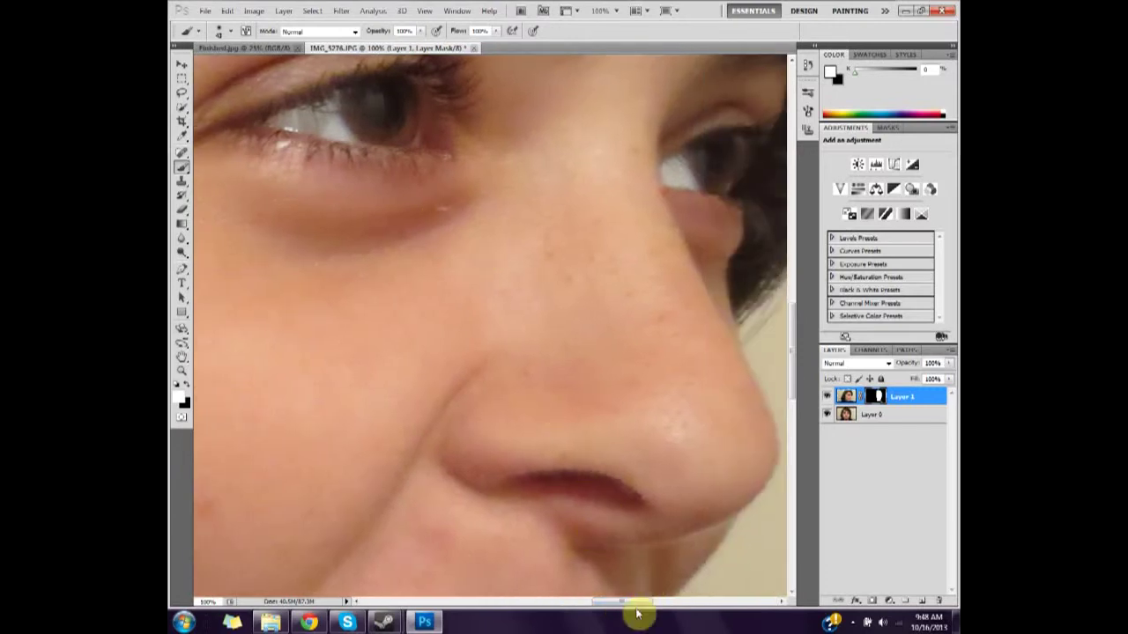
{"action": "left_click_drag", "start_coordinate": [628, 610], "coordinate": [584, 607]}
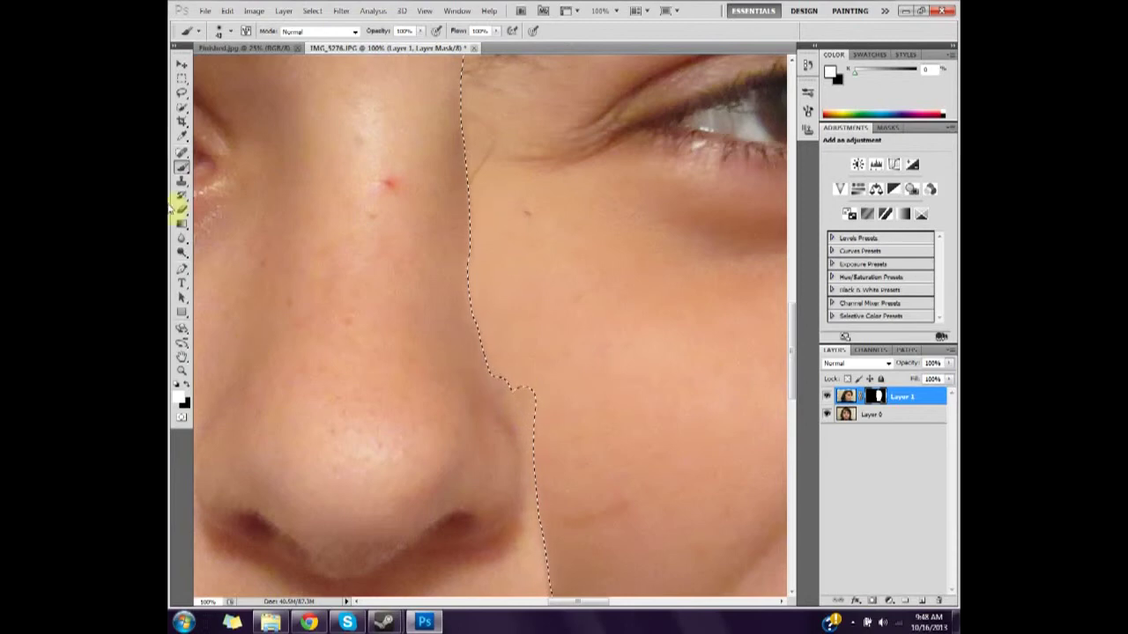
{"action": "left_click", "coordinate": [181, 64]}
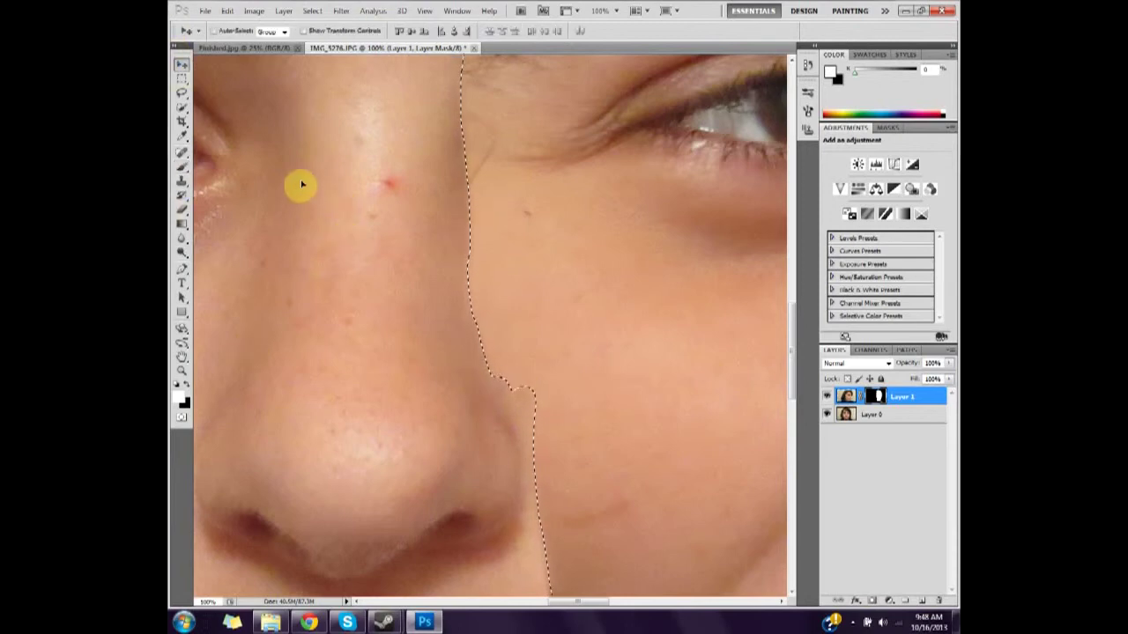
{"action": "mouse_move", "coordinate": [297, 182]}
{"action": "left_mouse_down"}
{"action": "mouse_move", "coordinate": [336, 198]}
{"action": "mouse_move", "coordinate": [309, 194]}
{"action": "left_mouse_up"}
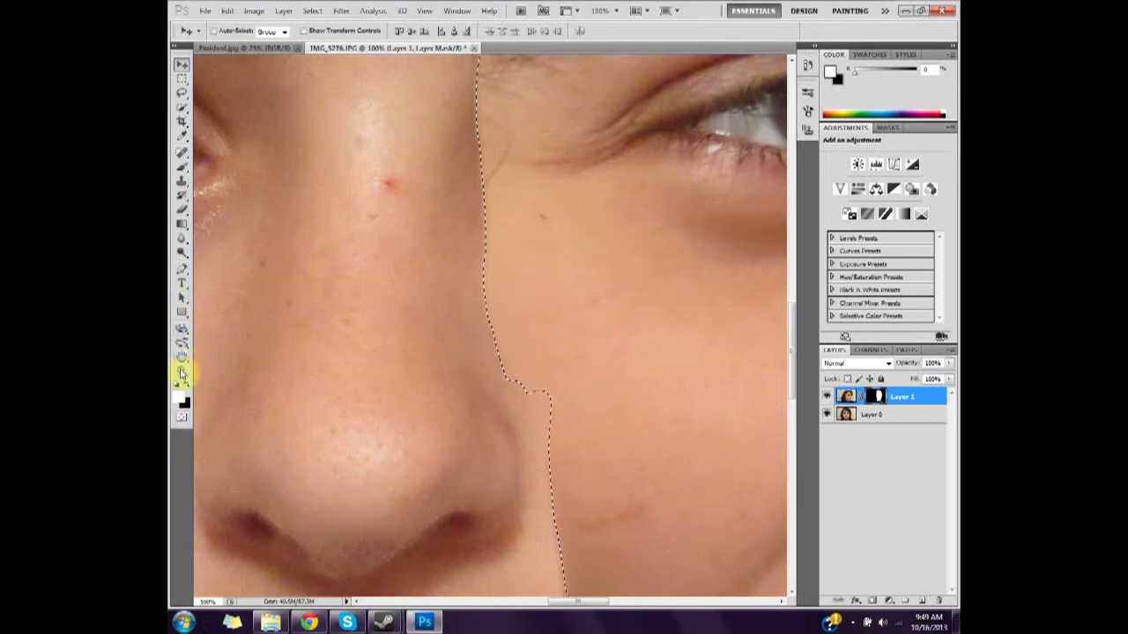
{"action": "left_click", "coordinate": [182, 373]}
Zoom the view out to 25% to see the whole composite
{"action": "left_click", "coordinate": [225, 32]}
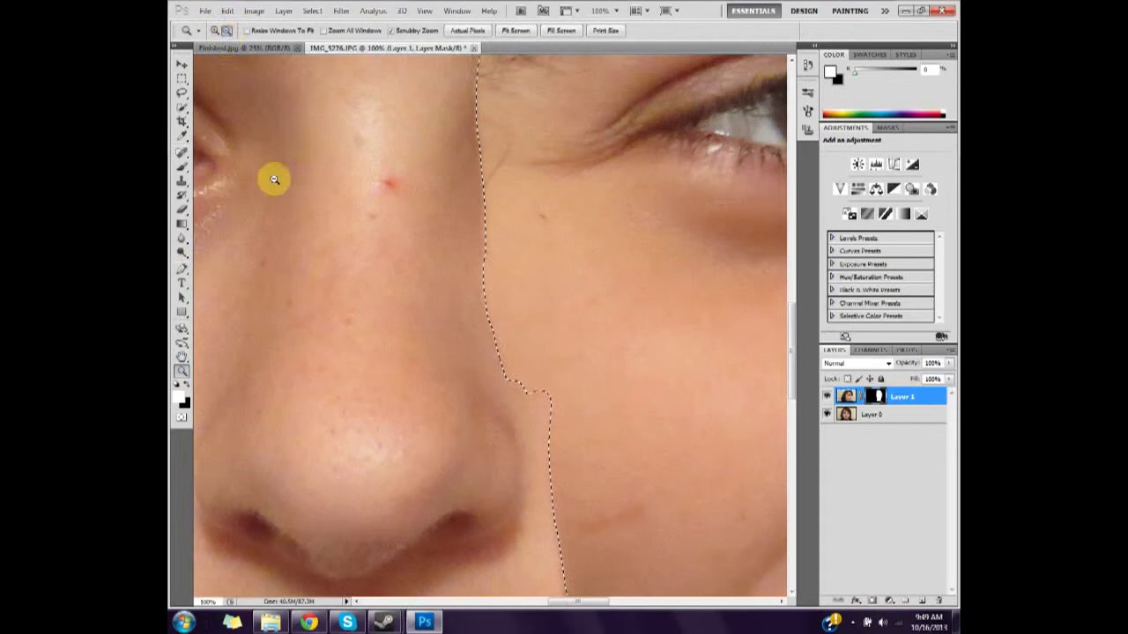
{"action": "left_click", "coordinate": [281, 184]}
{"action": "left_click", "coordinate": [281, 184]}
{"action": "left_click", "coordinate": [276, 182]}
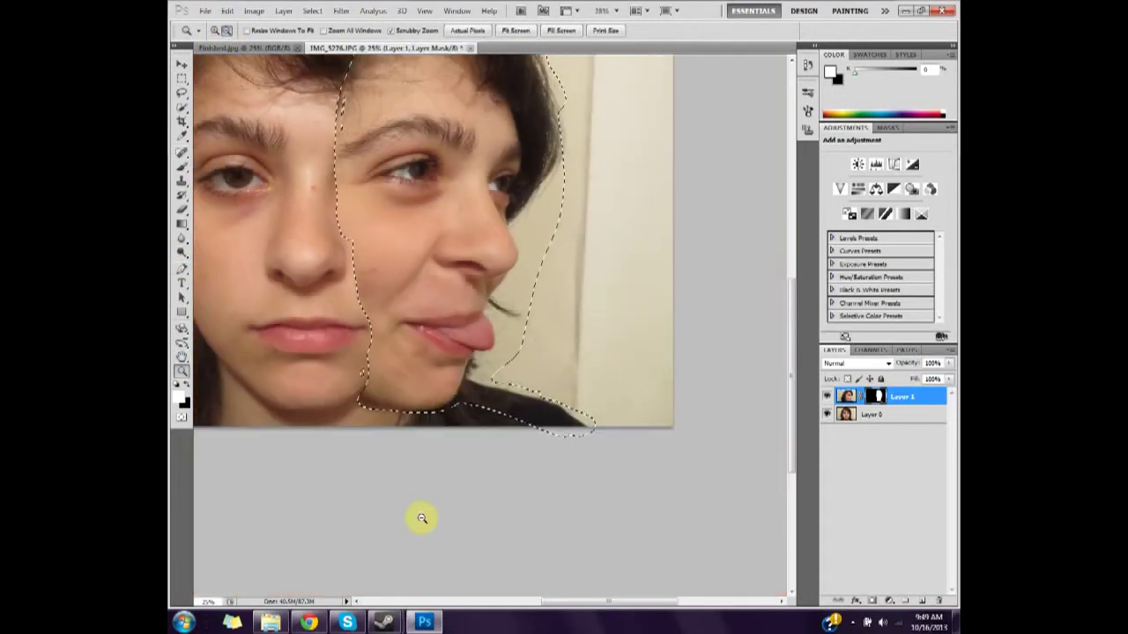
{"action": "left_click", "coordinate": [535, 603]}
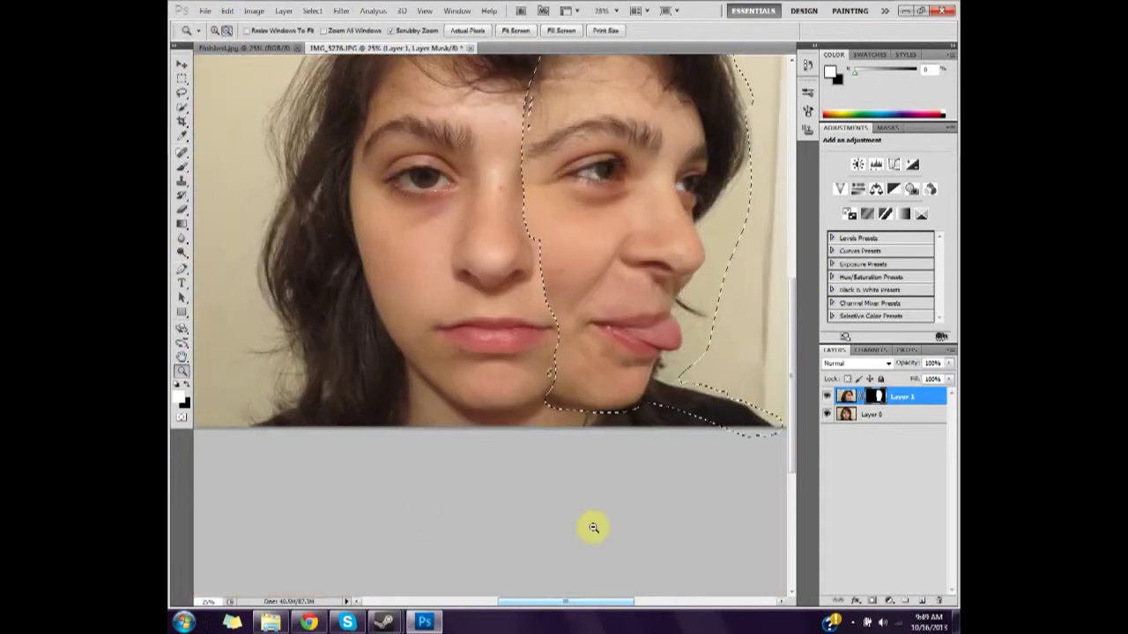
{"action": "left_click_drag", "start_coordinate": [795, 338], "coordinate": [787, 268]}
{"action": "left_click_drag", "start_coordinate": [634, 290], "coordinate": [631, 290]}
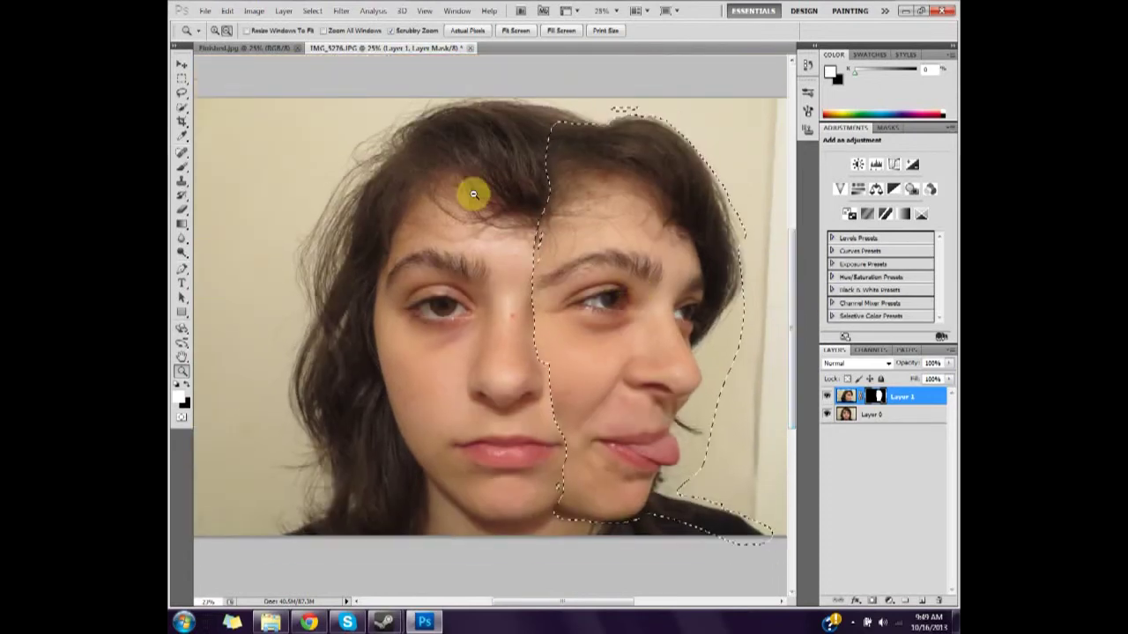
Free Transform the side face about 10 px left, then switch to the Finished.jpg document
{"action": "left_click", "coordinate": [228, 11]}
{"action": "mouse_move", "coordinate": [244, 252]}
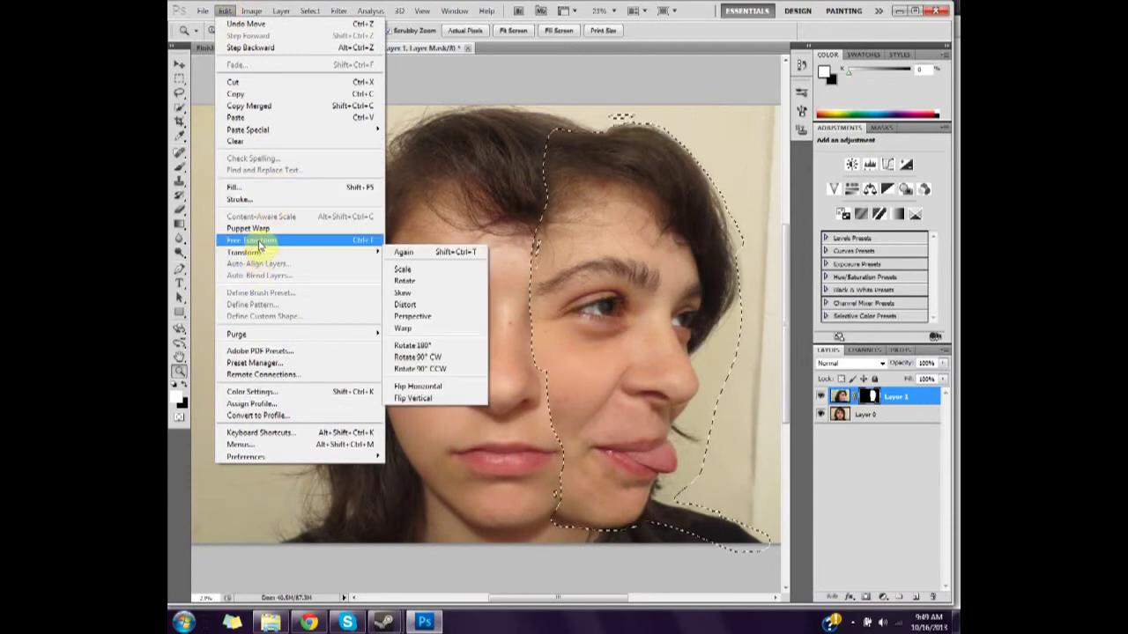
{"action": "left_click", "coordinate": [405, 380]}
{"action": "mouse_move", "coordinate": [597, 278]}
{"action": "left_mouse_down"}
{"action": "mouse_move", "coordinate": [581, 272]}
{"action": "mouse_move", "coordinate": [587, 262]}
{"action": "mouse_move", "coordinate": [590, 274]}
{"action": "left_mouse_up"}
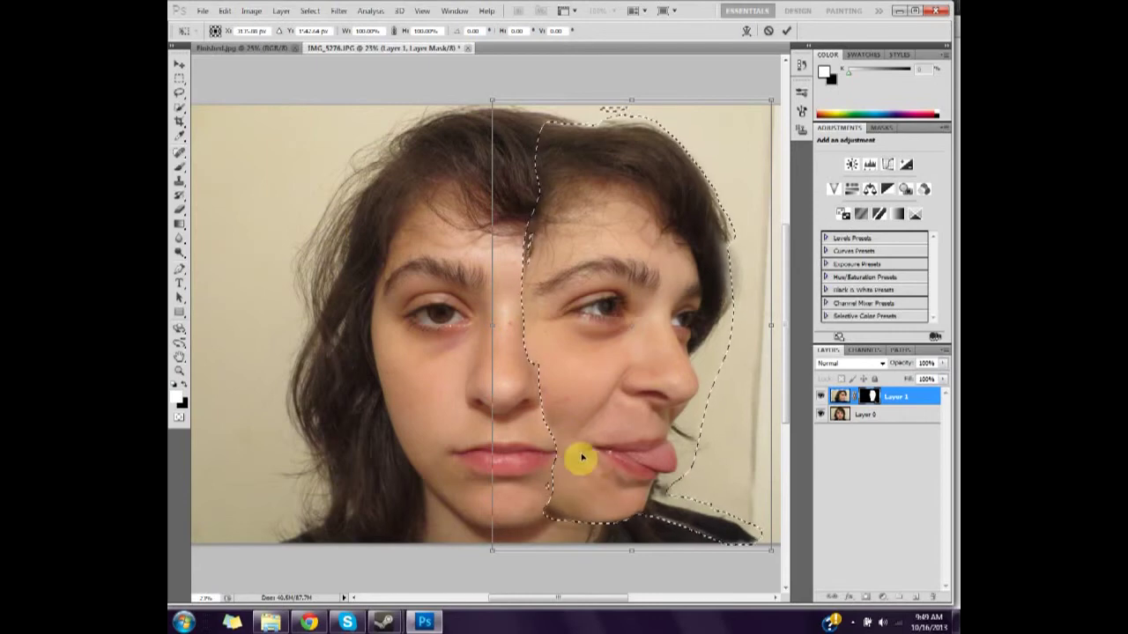
{"action": "left_click", "coordinate": [257, 48]}
{"action": "key", "text": "z"}
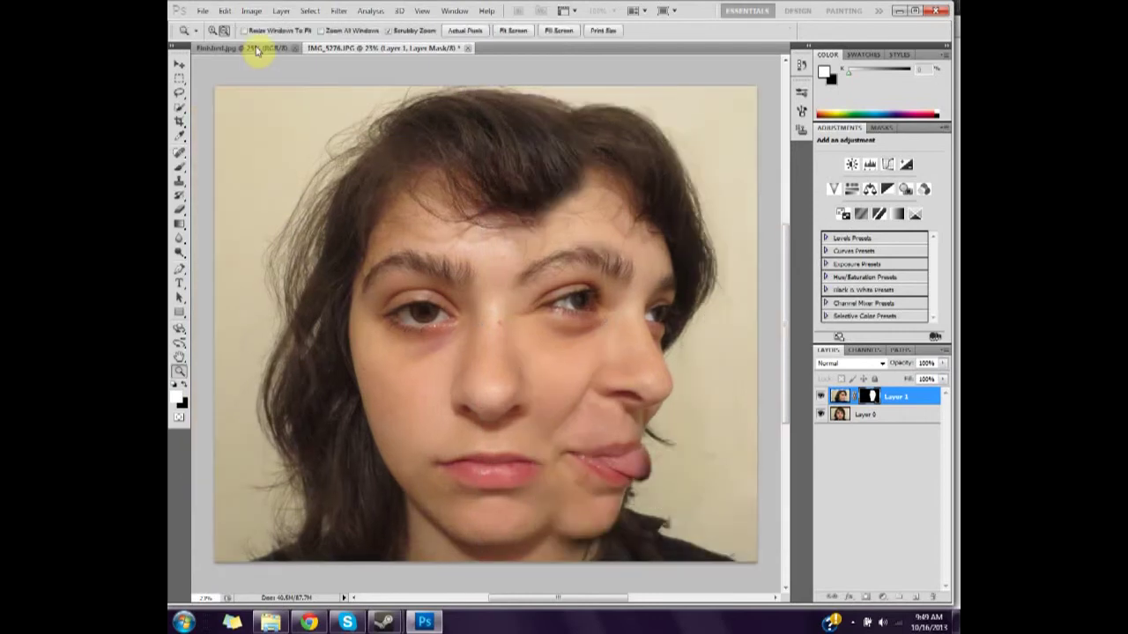